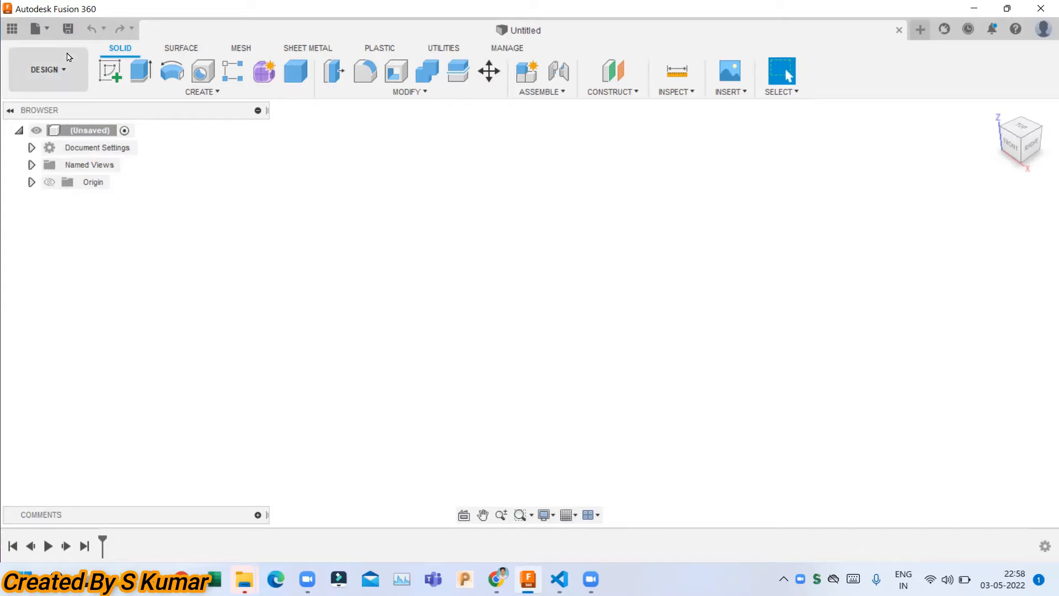
Open the file 2D SPRIAL.step from the desktop folder
click(48, 33)
click(76, 131)
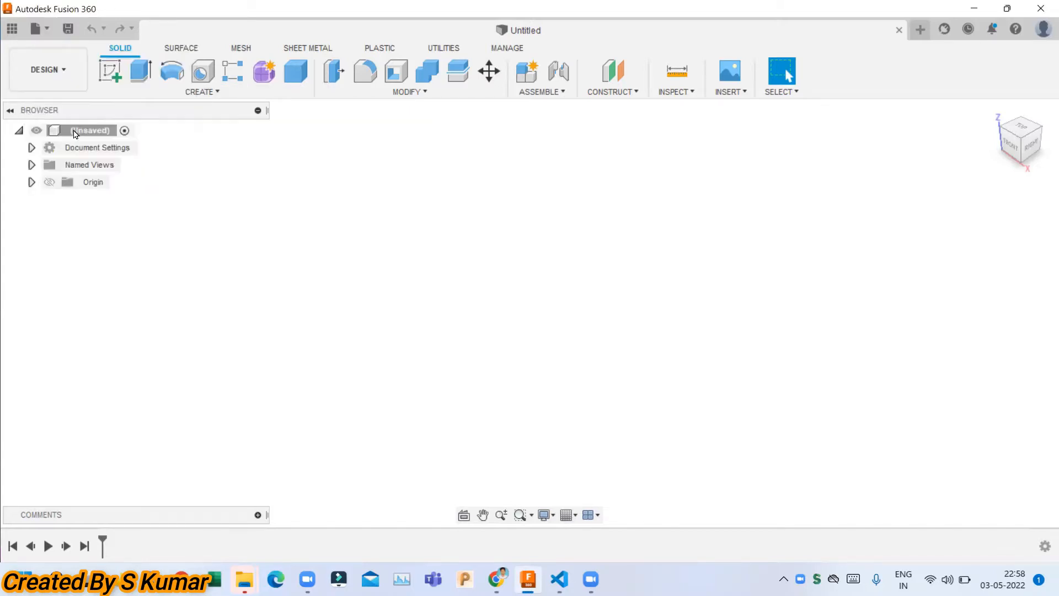
click(288, 421)
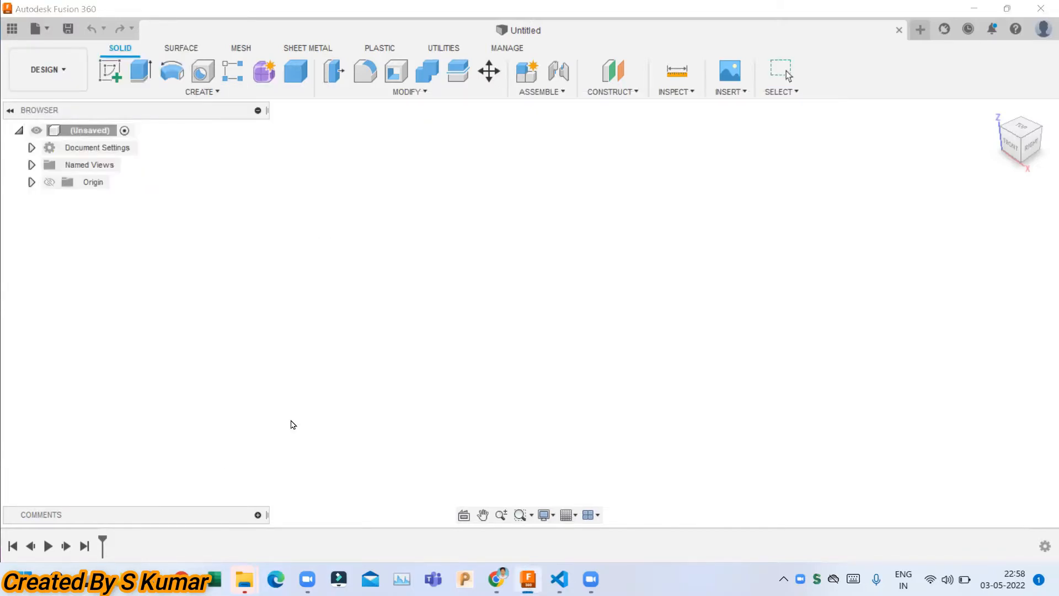
scroll(223, 271, down, 2)
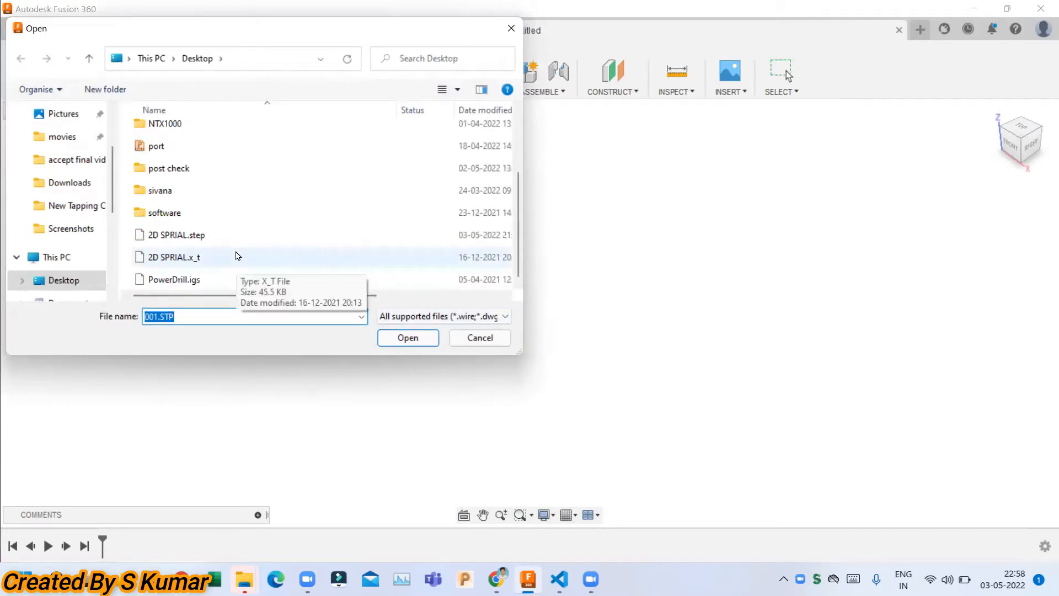
double_click(230, 237)
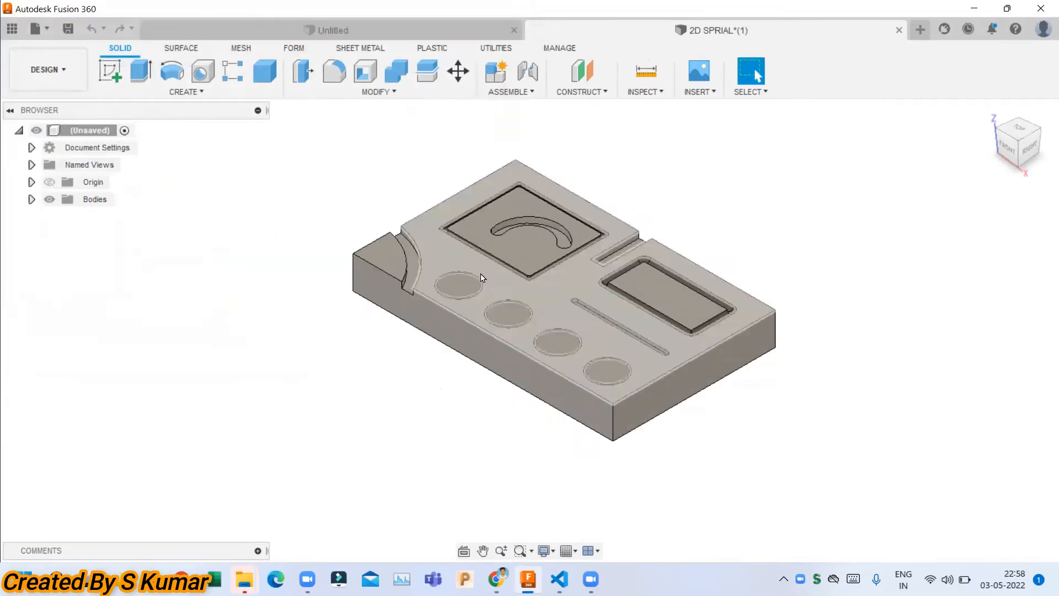
Switch the opened model to the Manufacture workspace
shift+middle_drag(693, 402, 618, 422)
scroll(586, 405, up, 1)
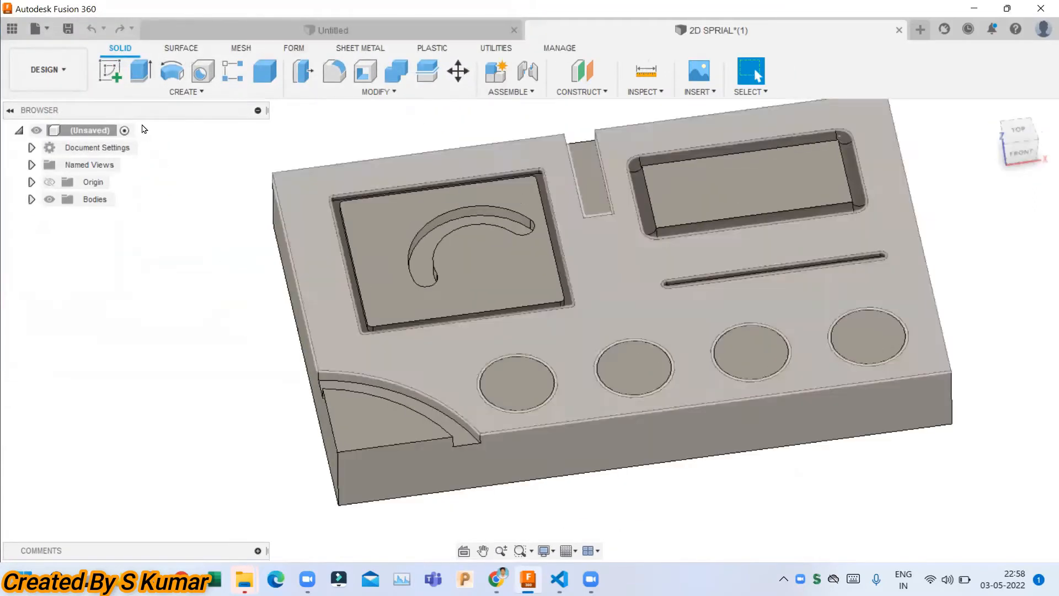
click(49, 69)
click(55, 229)
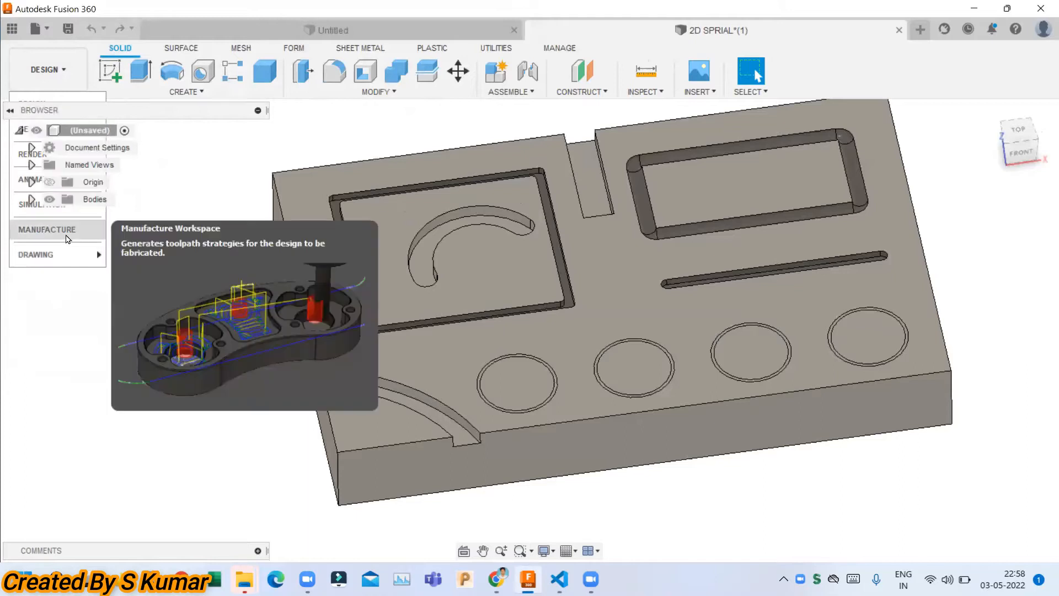
Create a milling setup for the body with a stock box point origin, previewing the accessibility analysis before confirming
click(111, 72)
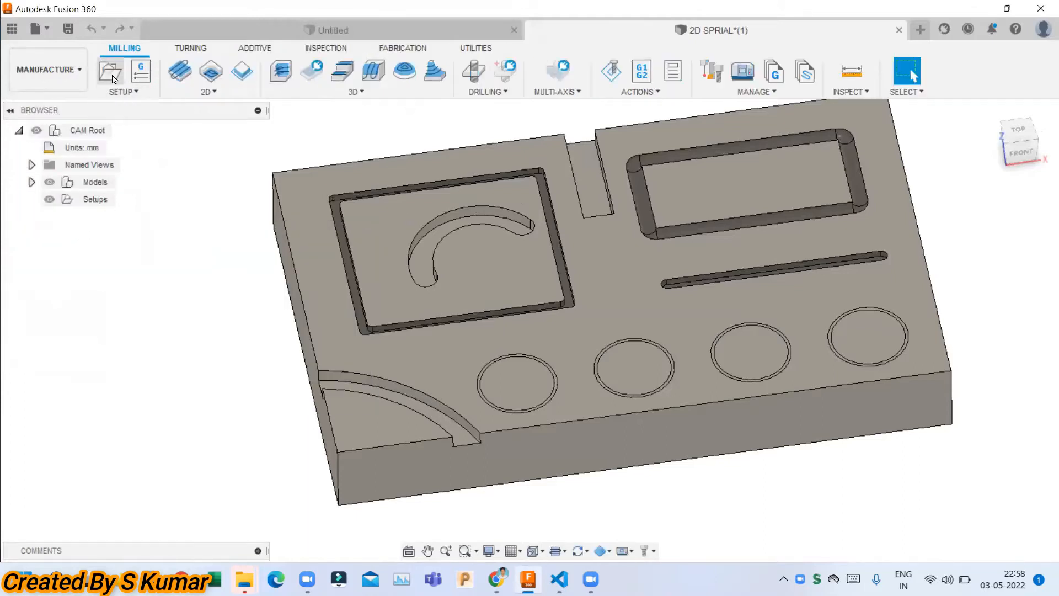
scroll(819, 313, down, 3)
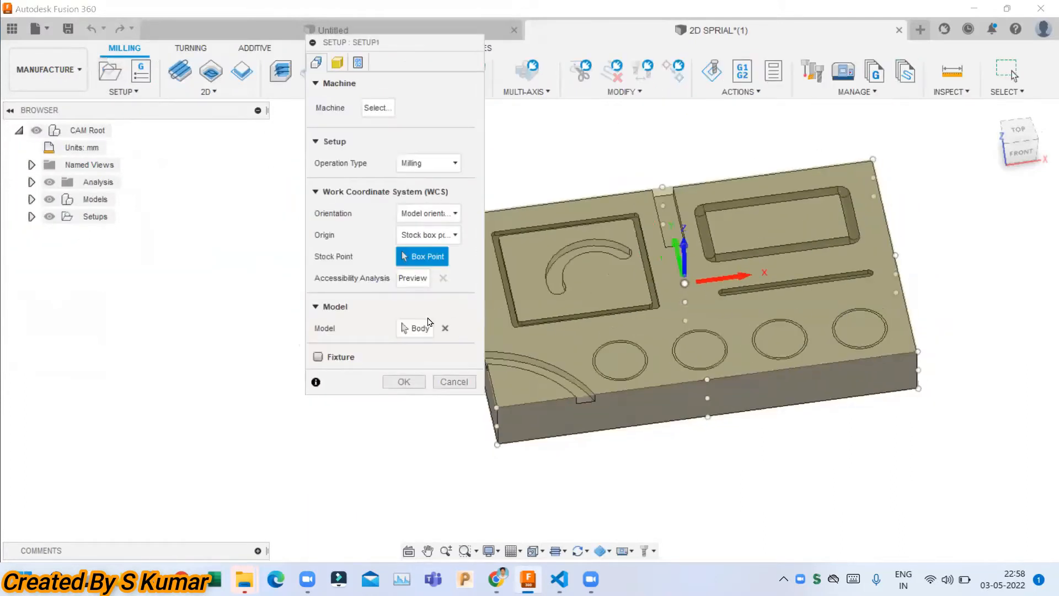
click(412, 279)
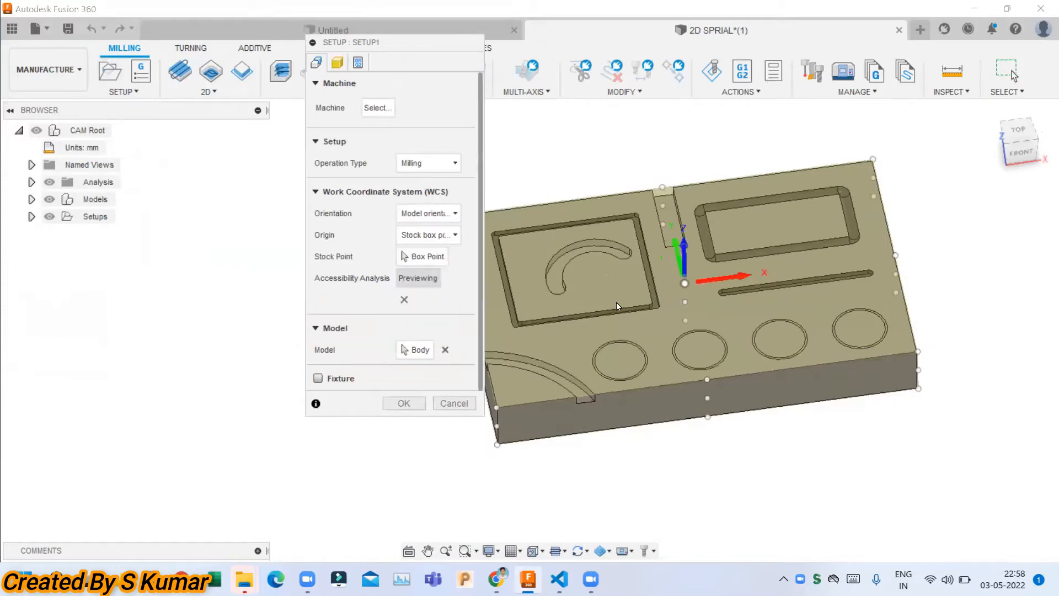
shift+middle_drag(641, 312, 728, 157)
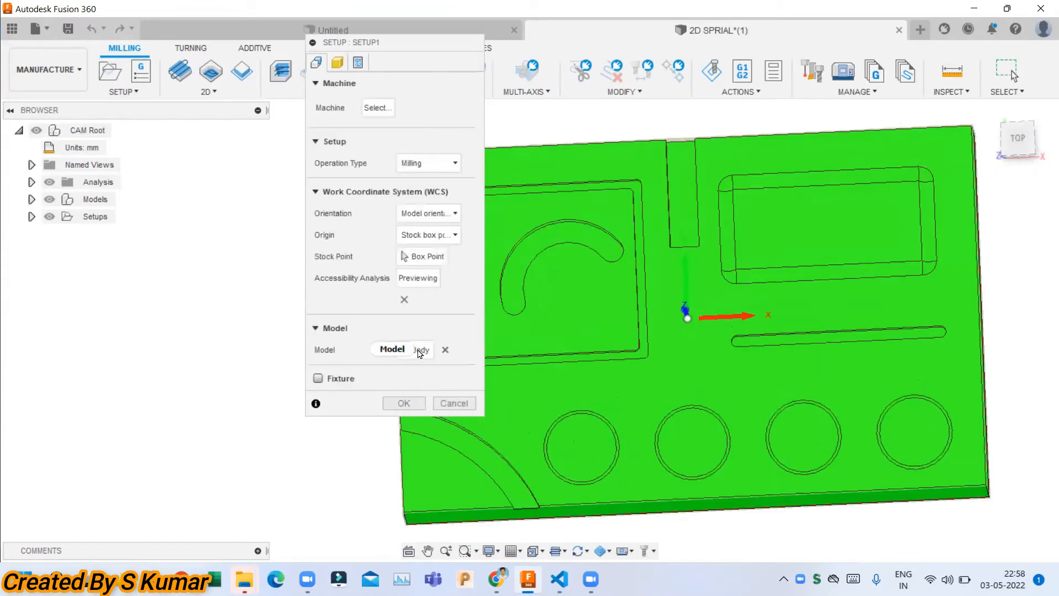
click(423, 352)
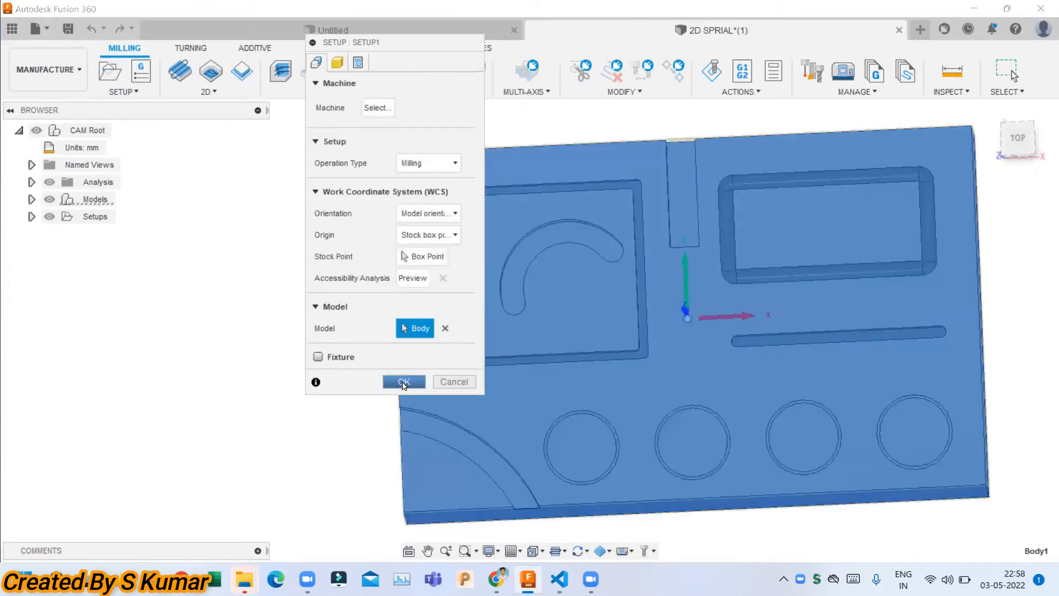
click(404, 383)
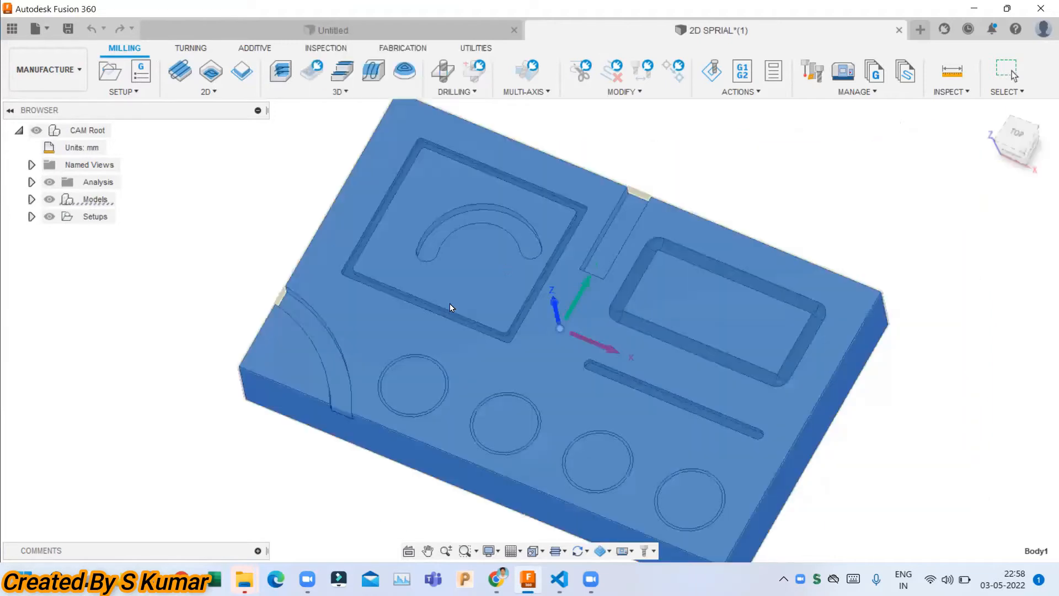
Start a 2D Slot operation in the setup and review its geometry, heights, passes and linking settings
click(536, 551)
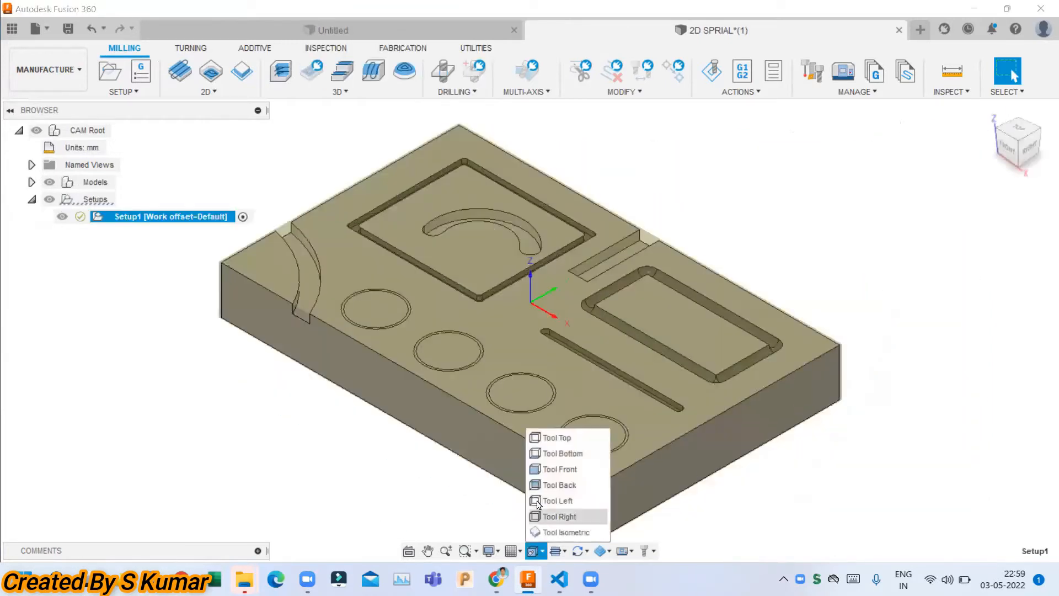
click(552, 438)
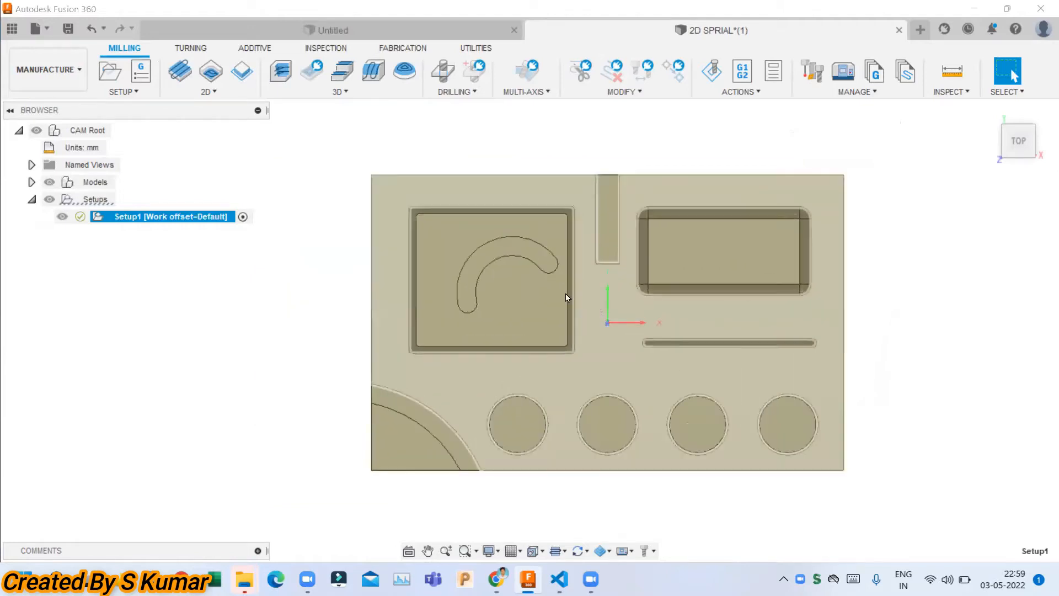
click(214, 92)
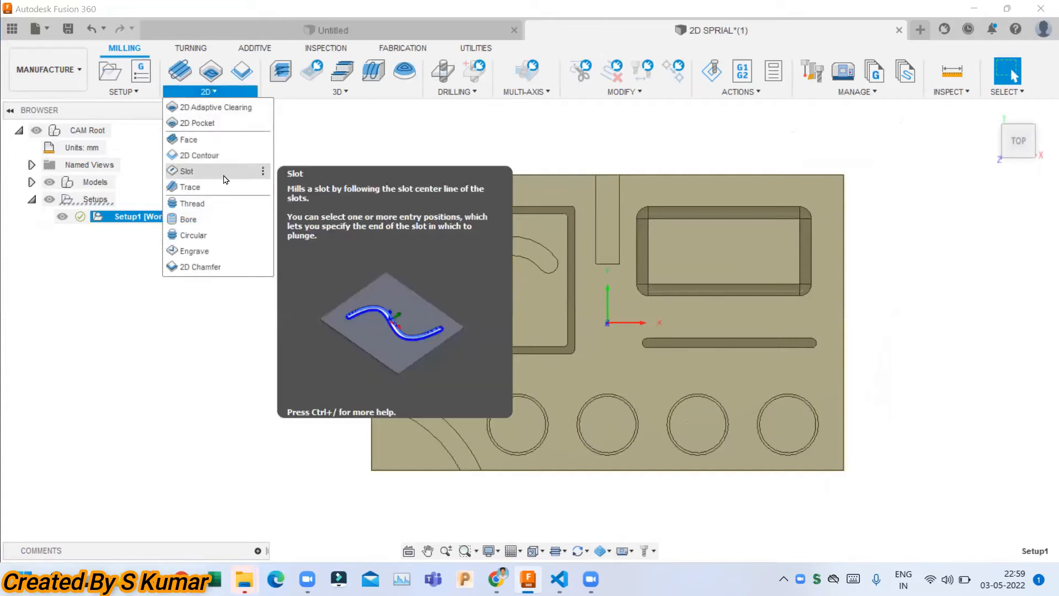
click(224, 179)
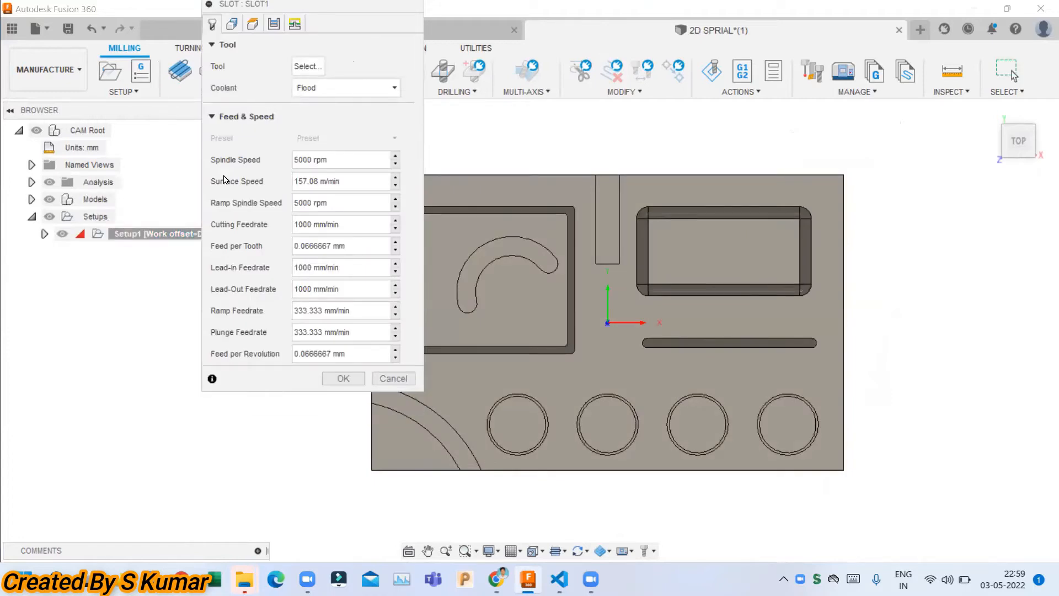
click(232, 24)
click(252, 25)
click(274, 25)
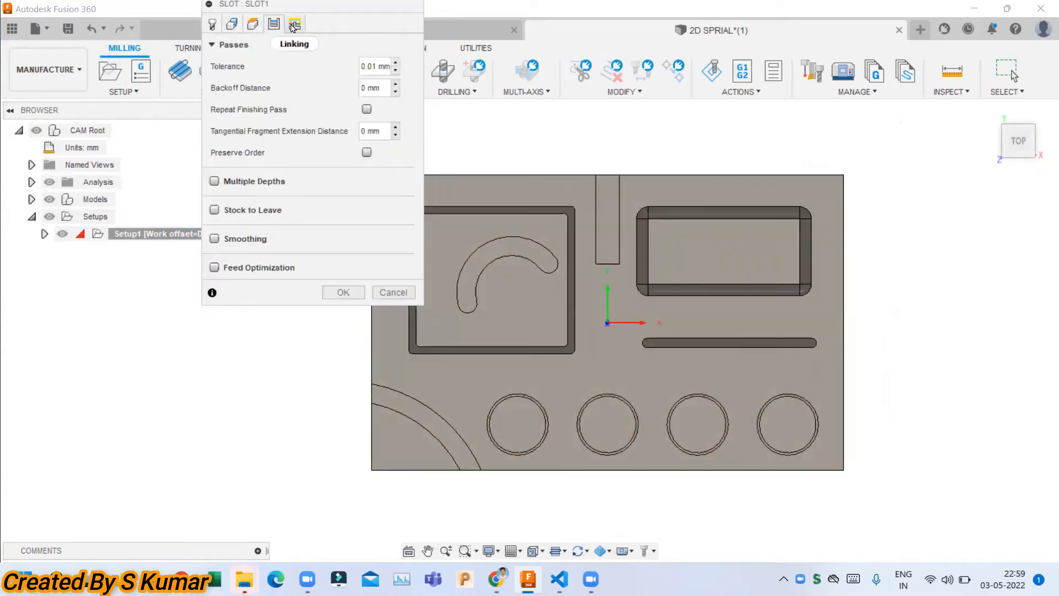
click(294, 25)
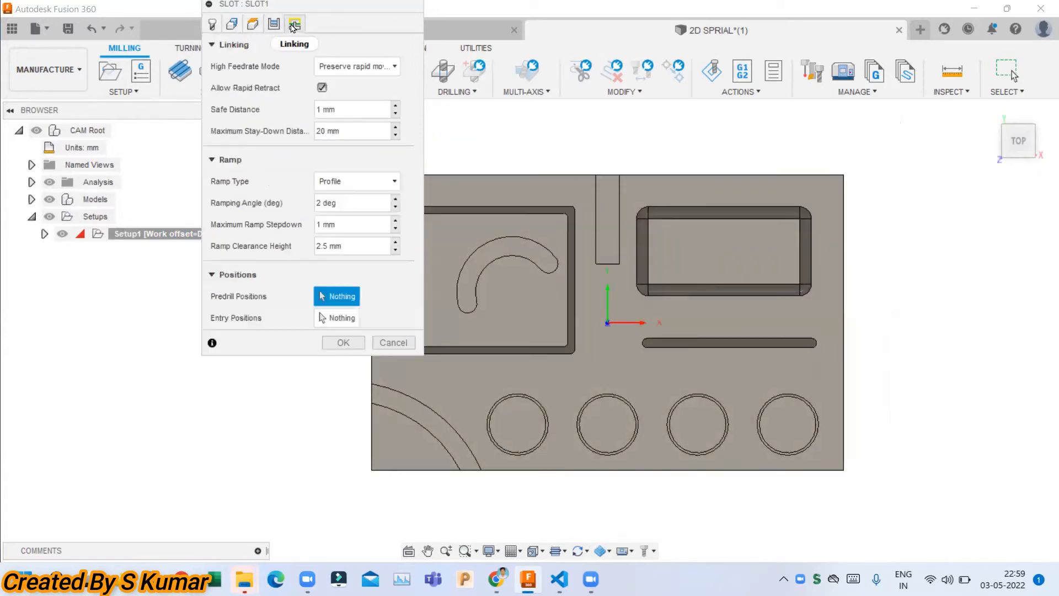
click(219, 30)
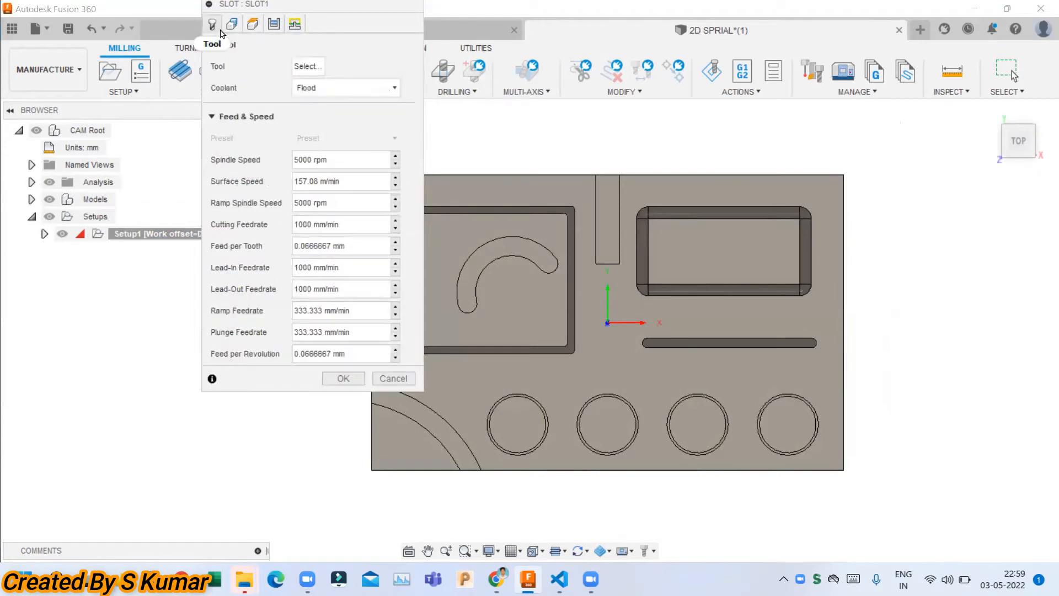
Assign tool 1, the 10 mm ball end mill (10 ball), from the local milling tools library to the slot operation
click(314, 67)
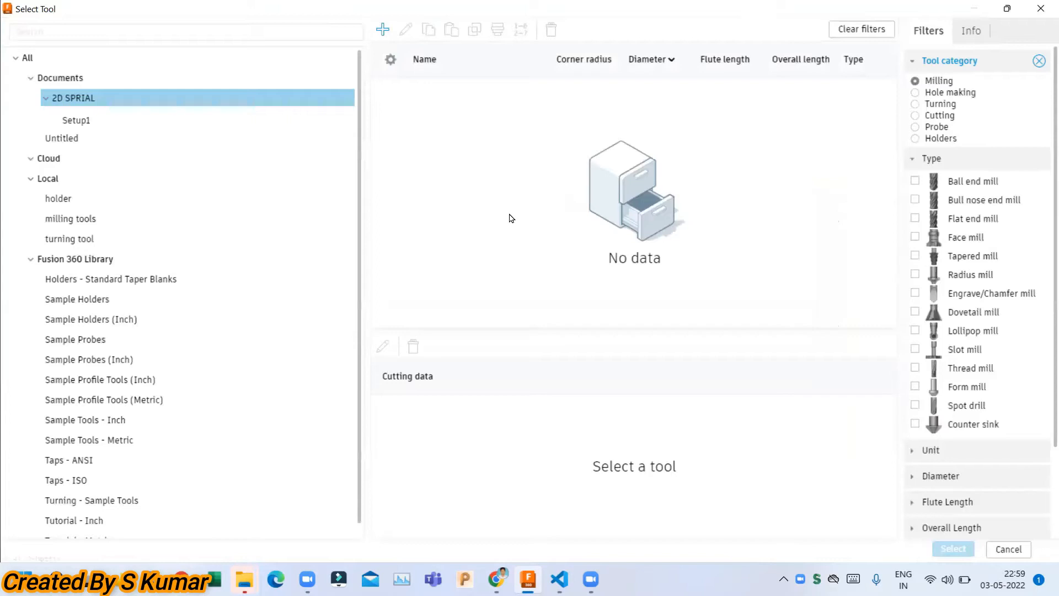
click(209, 219)
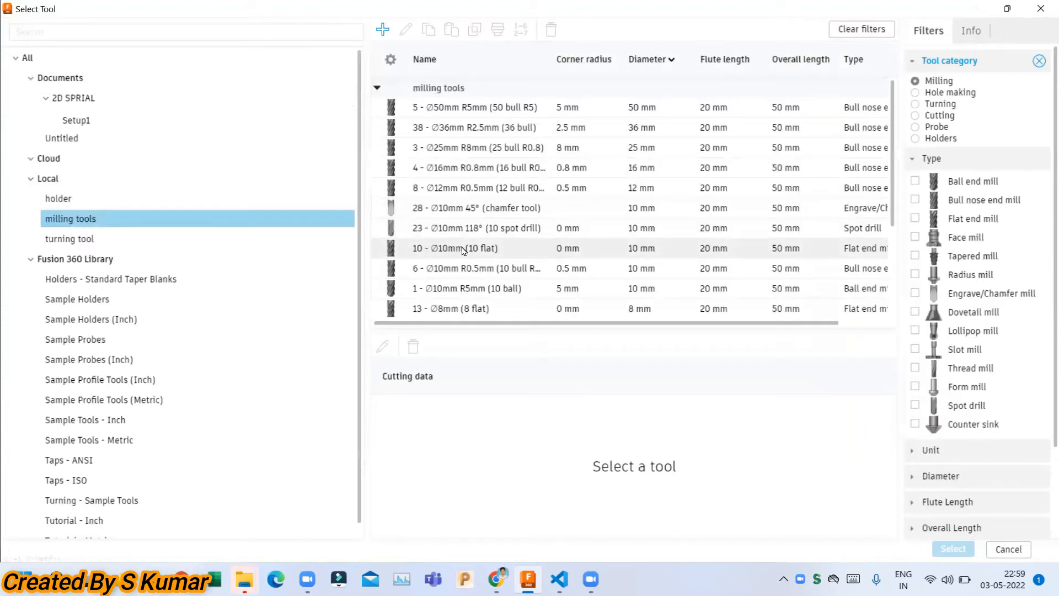
double_click(458, 288)
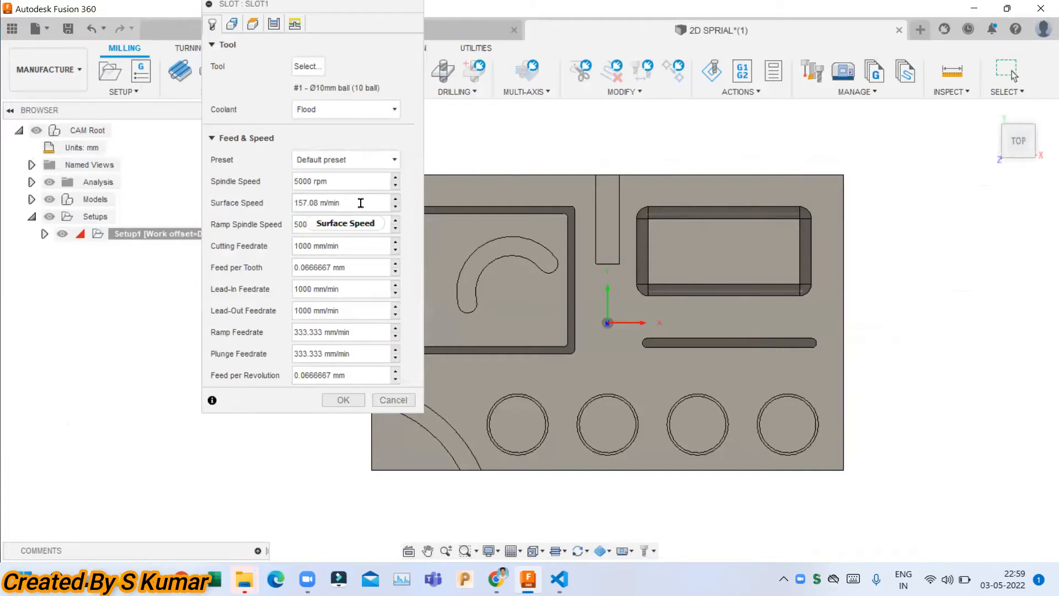
mouse_move(361, 203)
Select the outer and inner edge chains of the rectangular groove as the slot operation's pocket selections
click(233, 25)
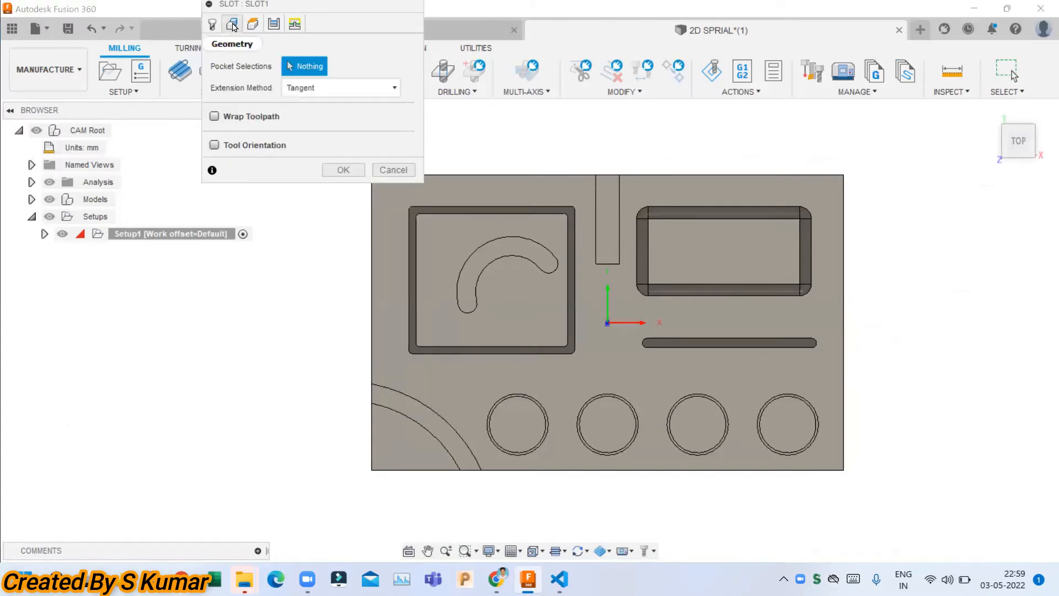
click(637, 237)
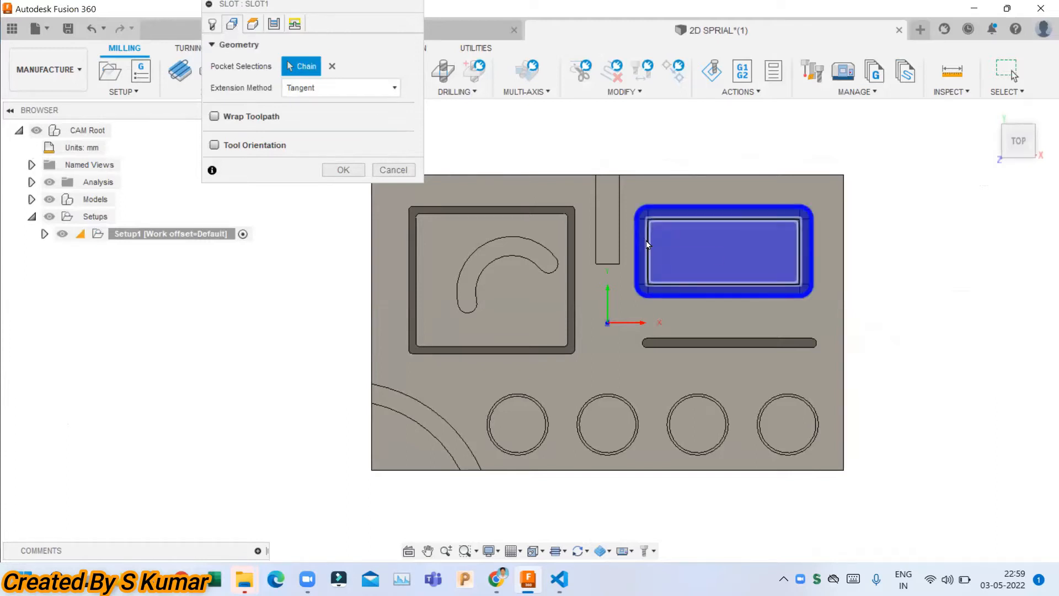
click(647, 240)
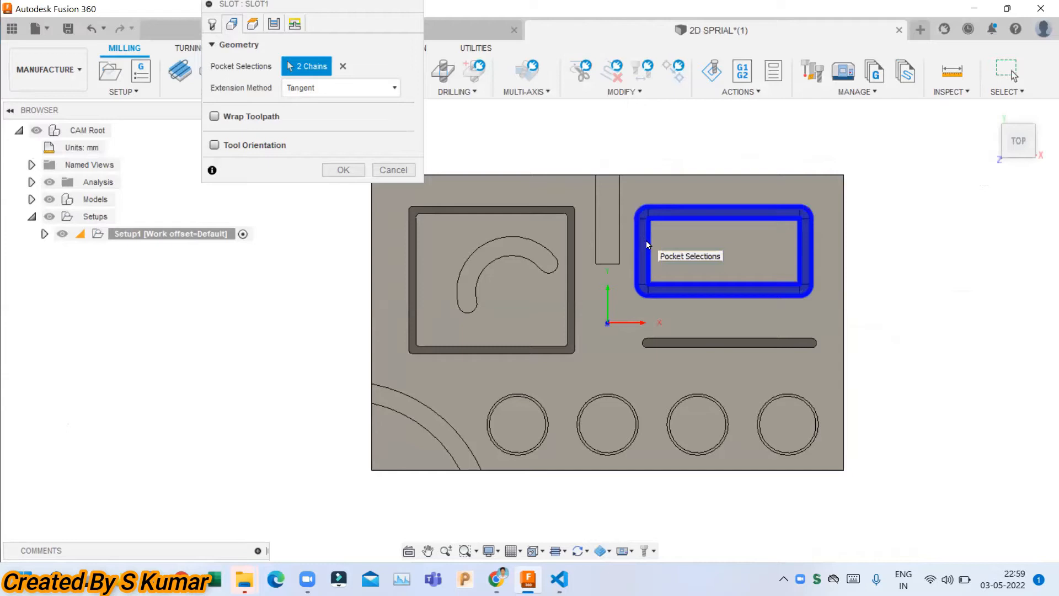
scroll(646, 240, up, 2)
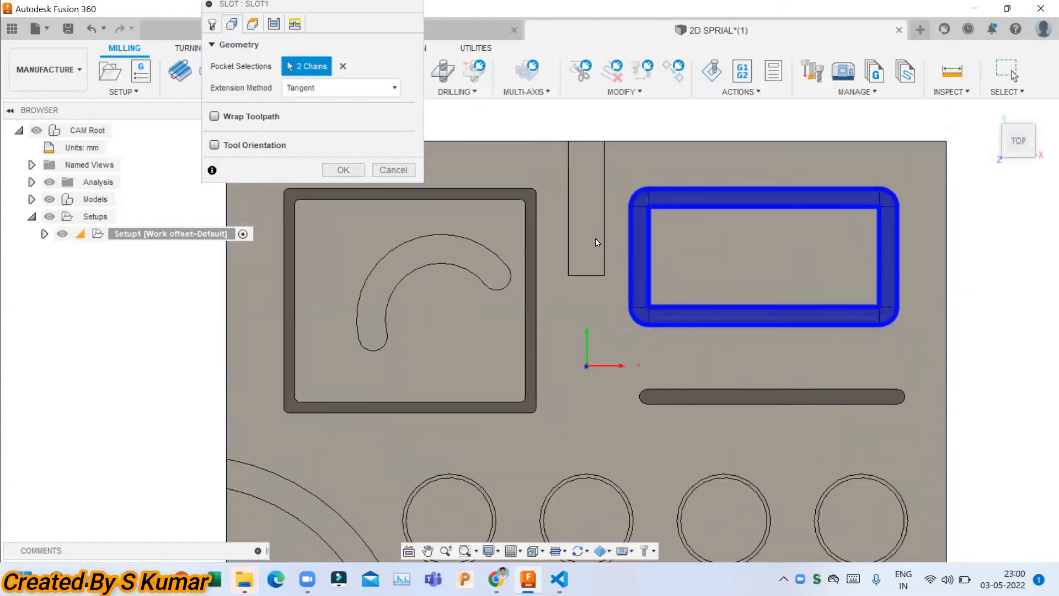
scroll(792, 209, down, 2)
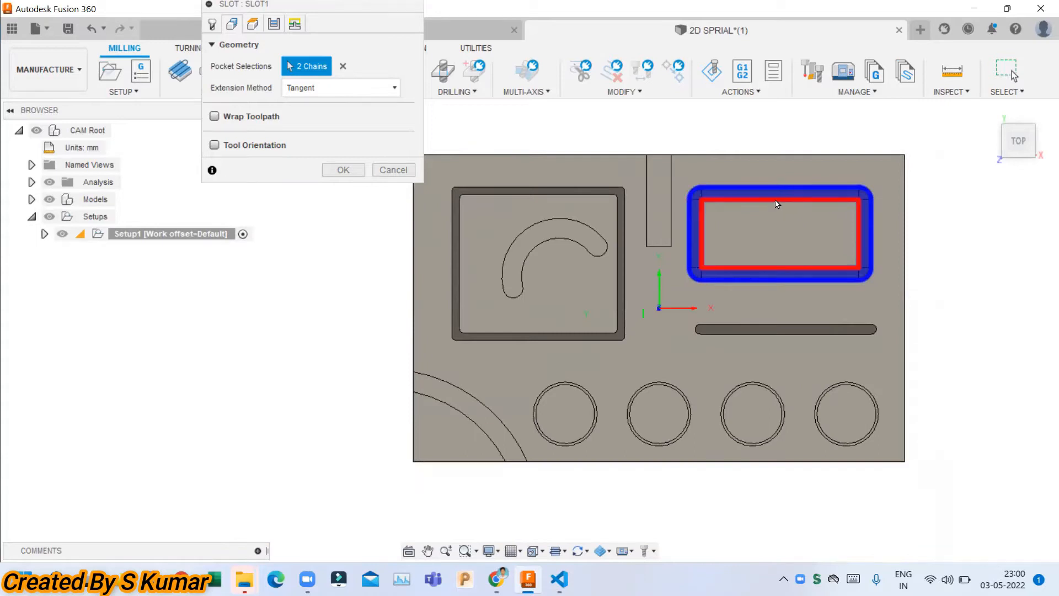
scroll(777, 204, up, 2)
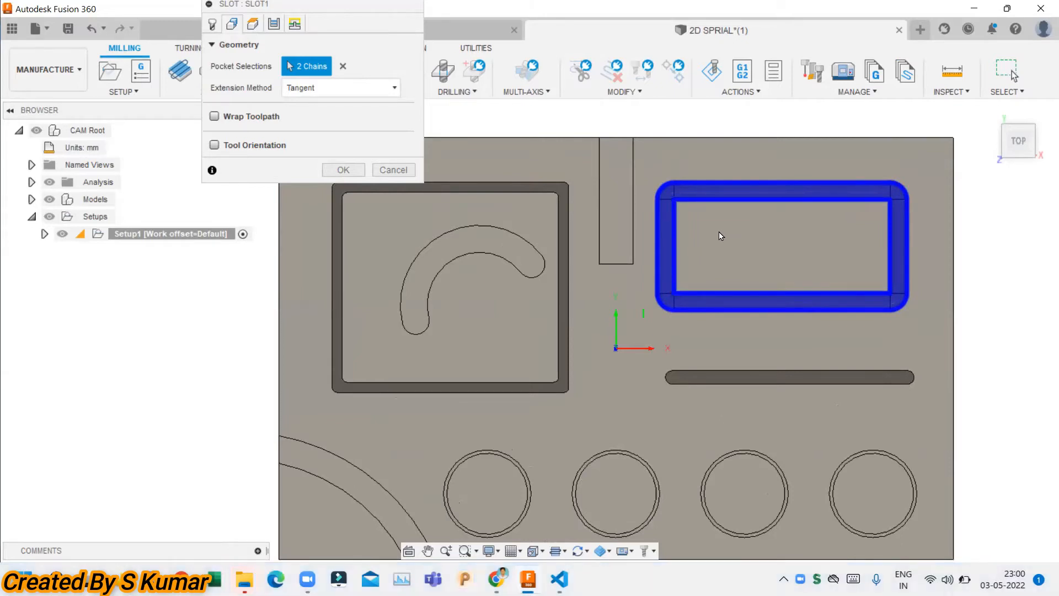
scroll(720, 236, down, 1)
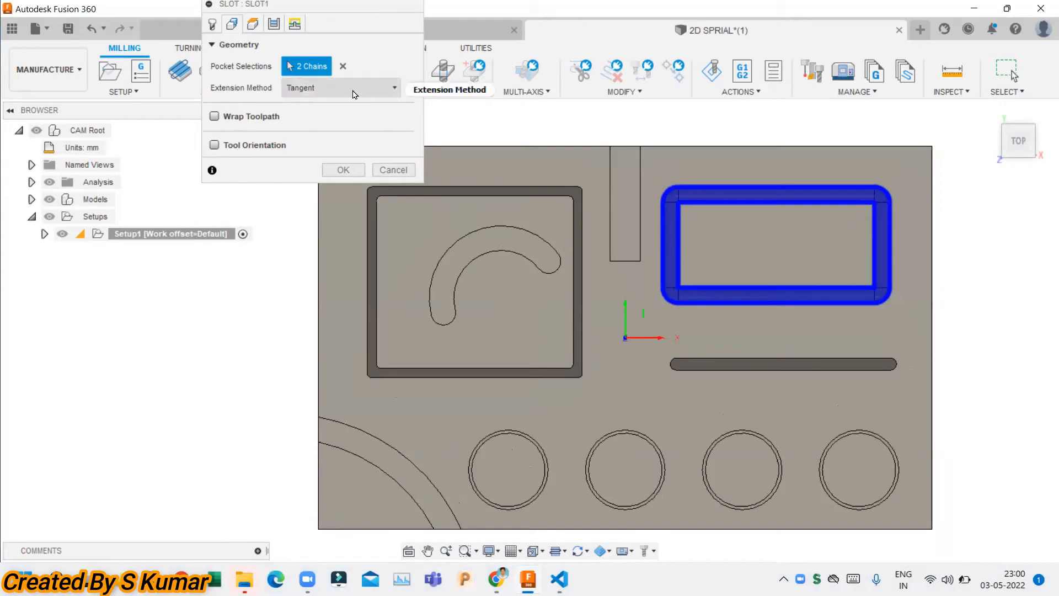
mouse_move(353, 94)
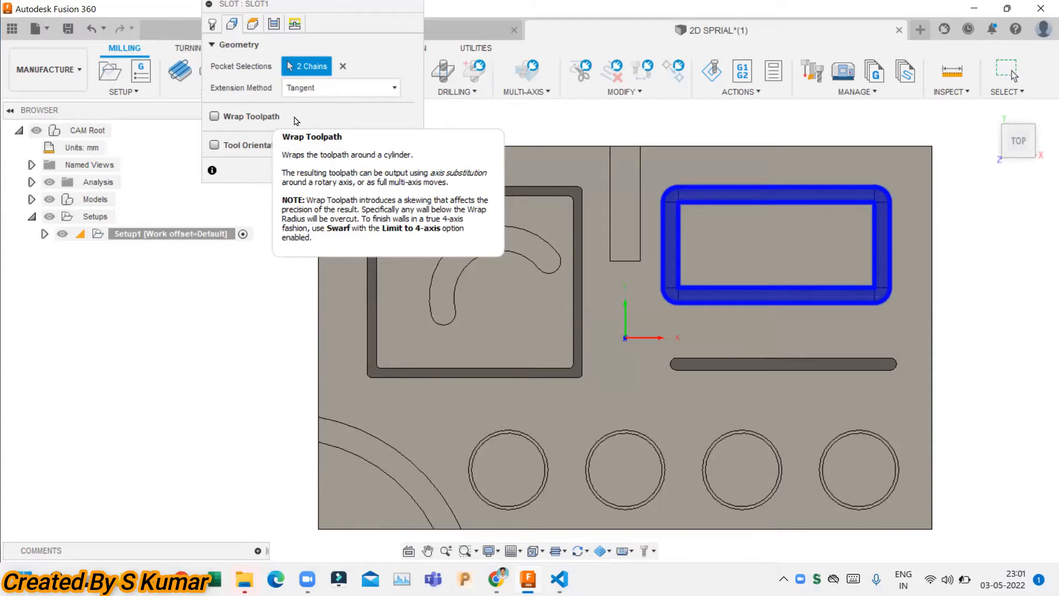
Set the bottom height reference to Selection and pick the curved face on the short side of the rectangular groove
click(252, 24)
shift+middle_drag(702, 275, 668, 134)
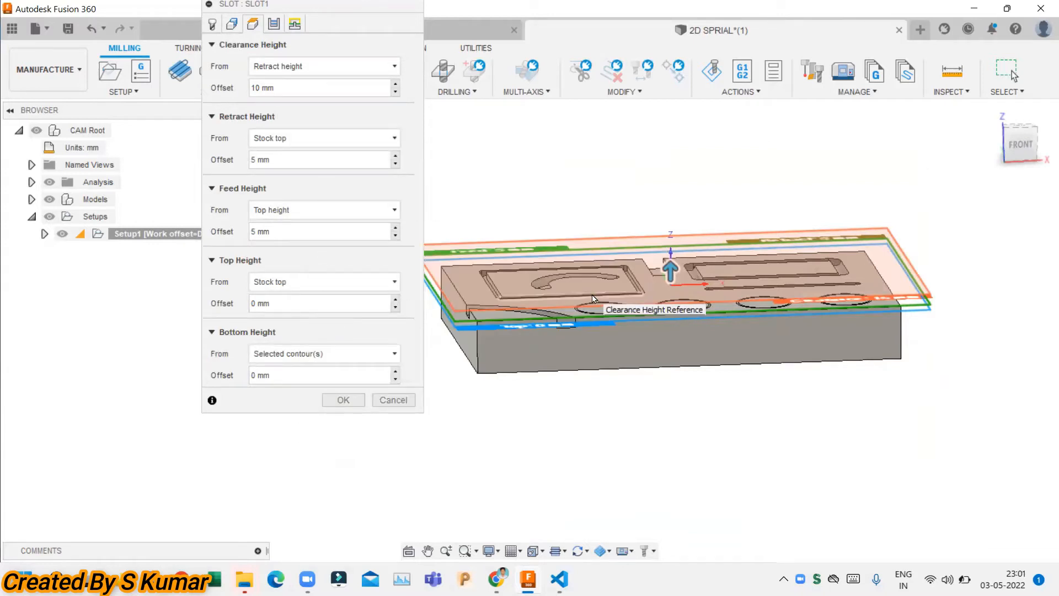
click(304, 354)
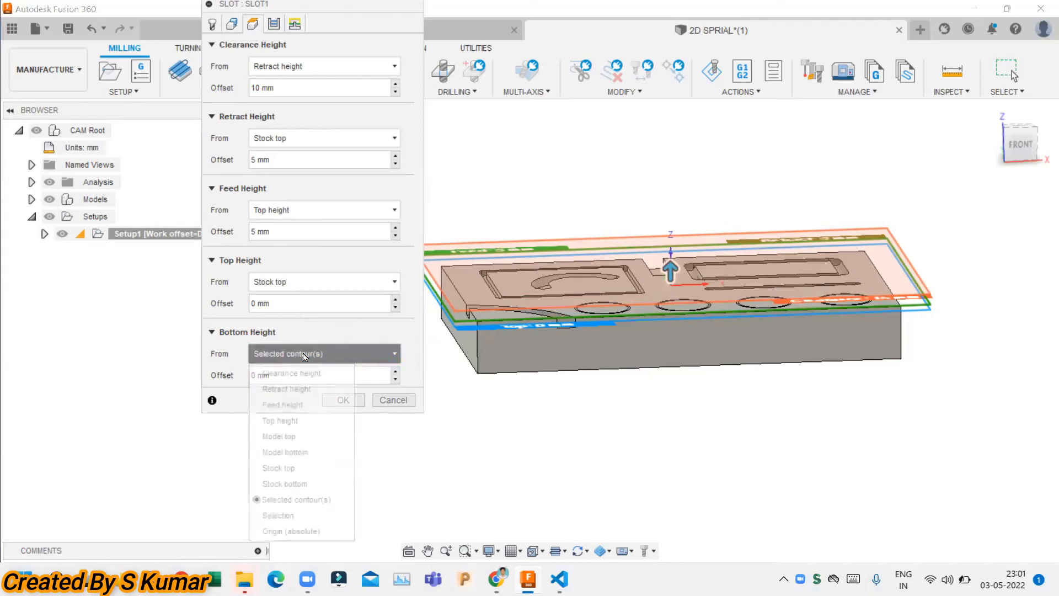
click(311, 515)
scroll(684, 271, up, 5)
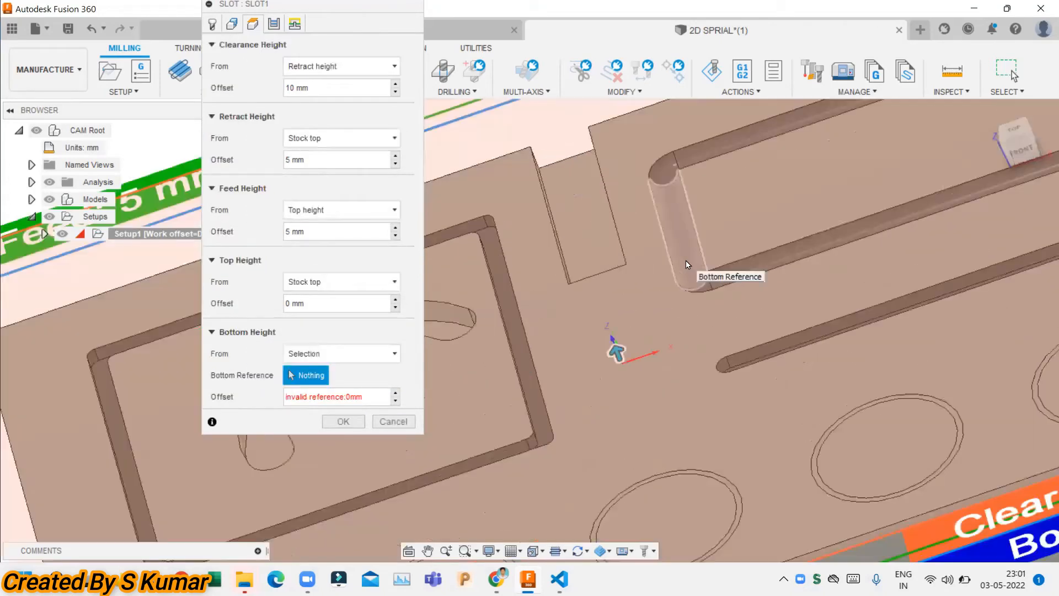
click(687, 265)
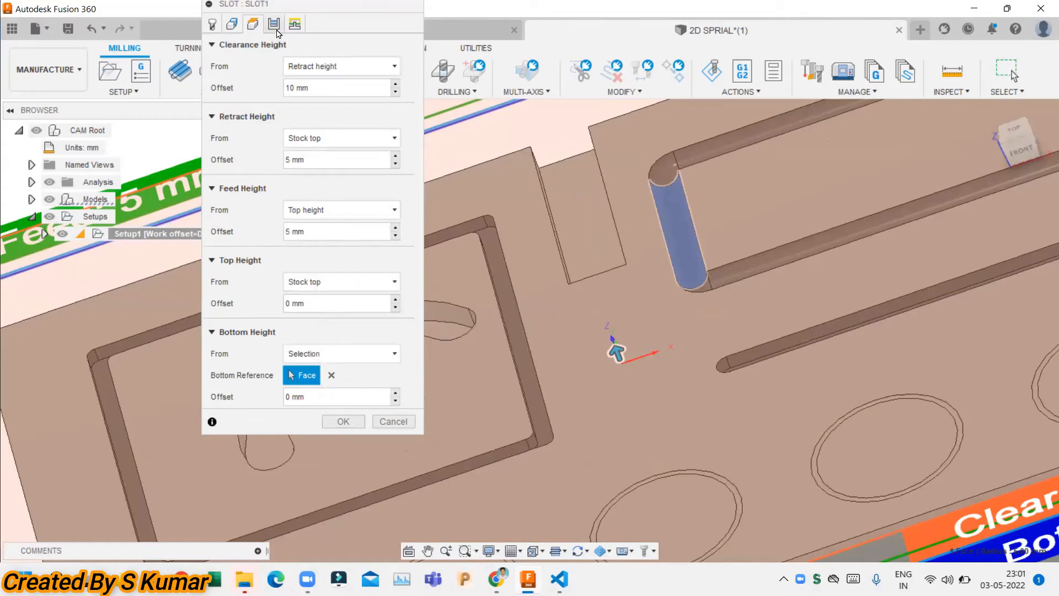
Review the slot operation's passes settings, generate the toolpath and inspect it around the rectangular groove
click(275, 25)
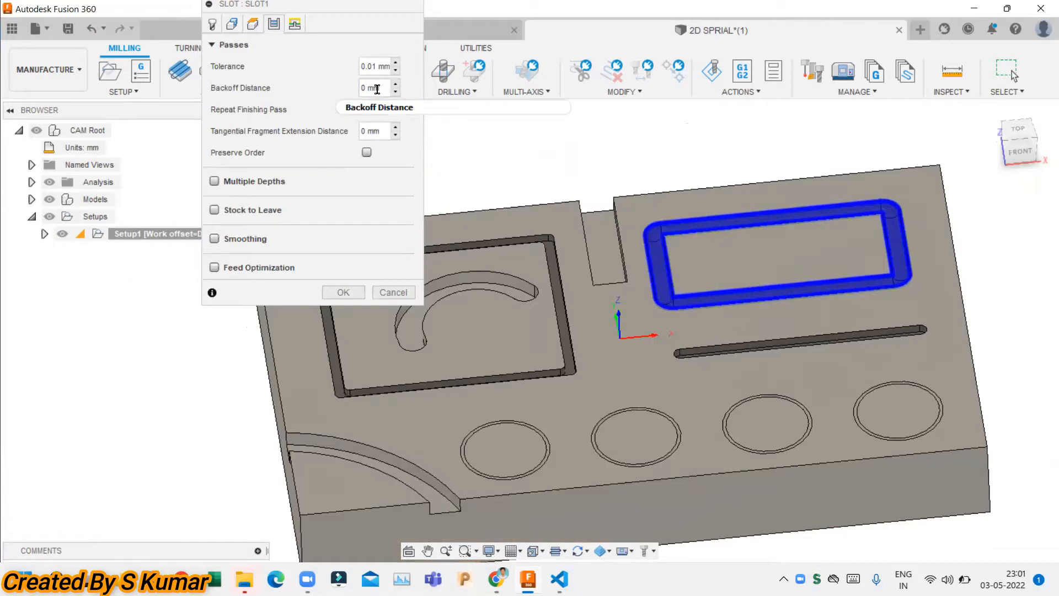
mouse_move(378, 89)
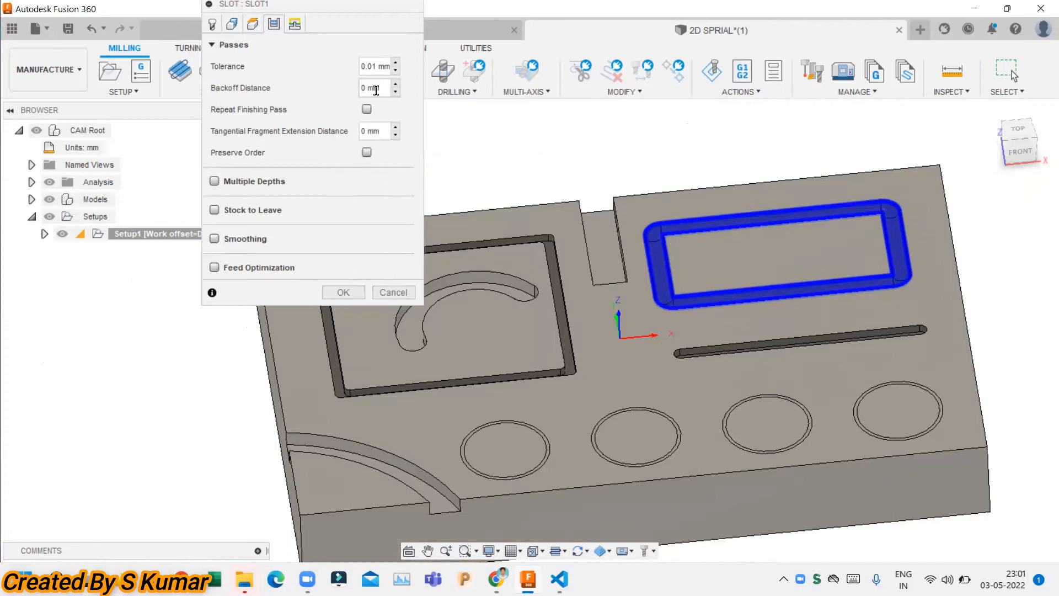
click(342, 293)
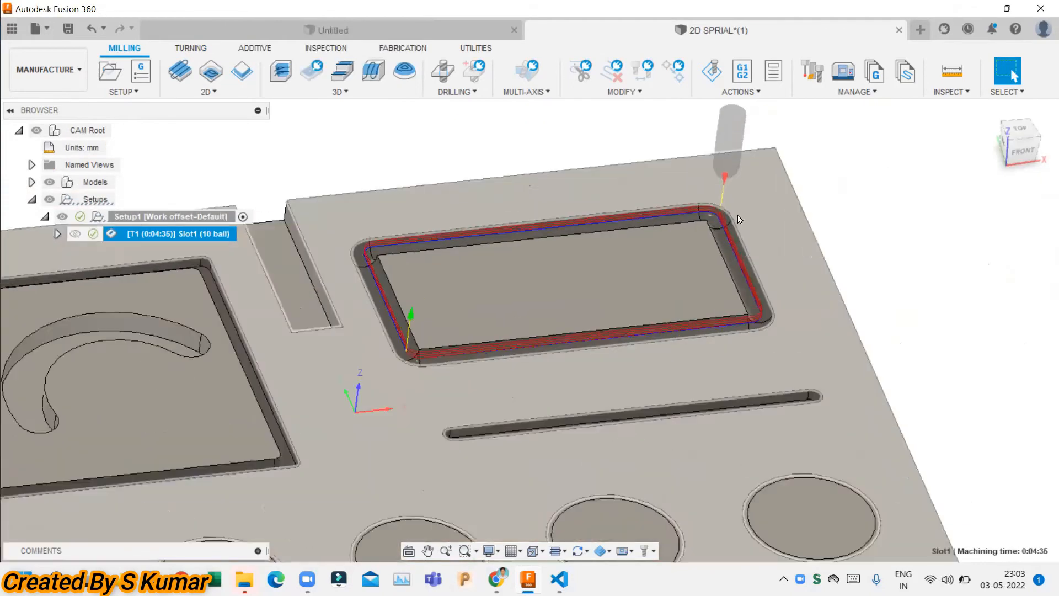
scroll(740, 219, up, 2)
shift+middle_drag(567, 218, 570, 173)
scroll(728, 279, up, 3)
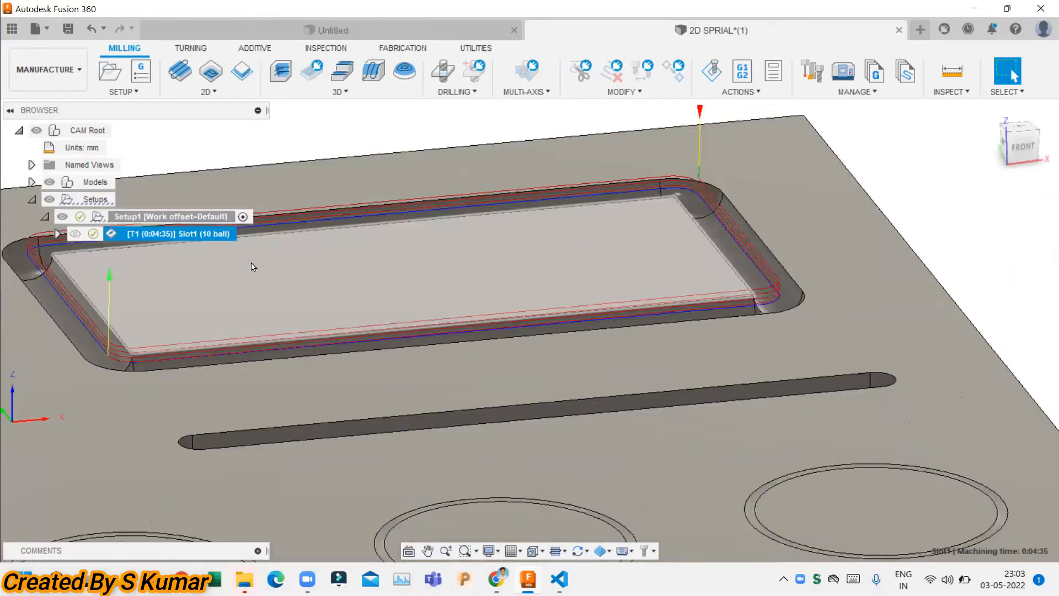
Edit the slot operation so its bottom height references the flat face enclosed by the rectangular groove, and regenerate the toolpath
right_click(202, 234)
click(270, 12)
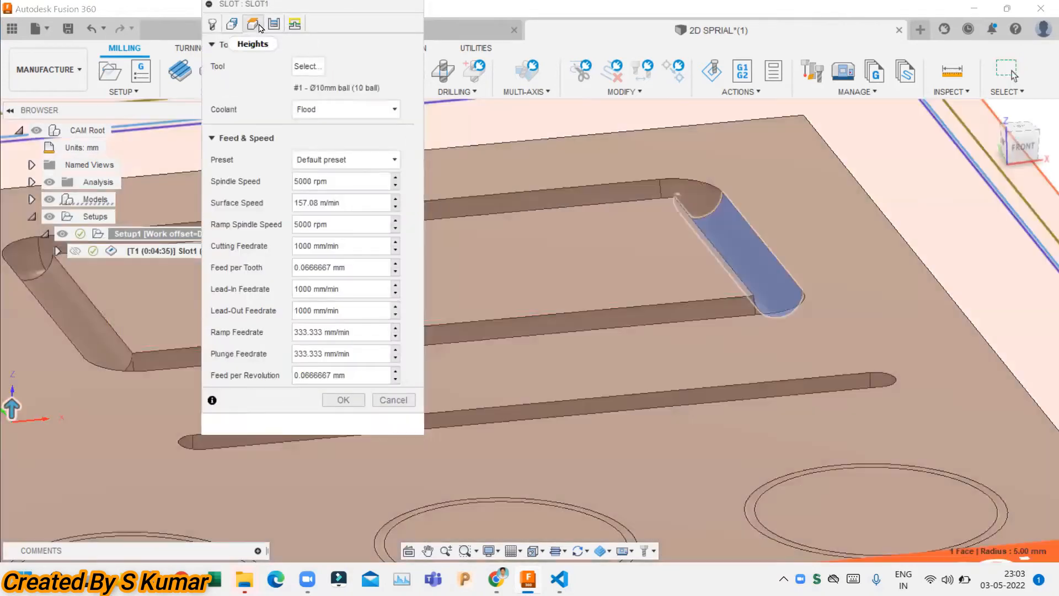
click(260, 27)
scroll(801, 260, up, 5)
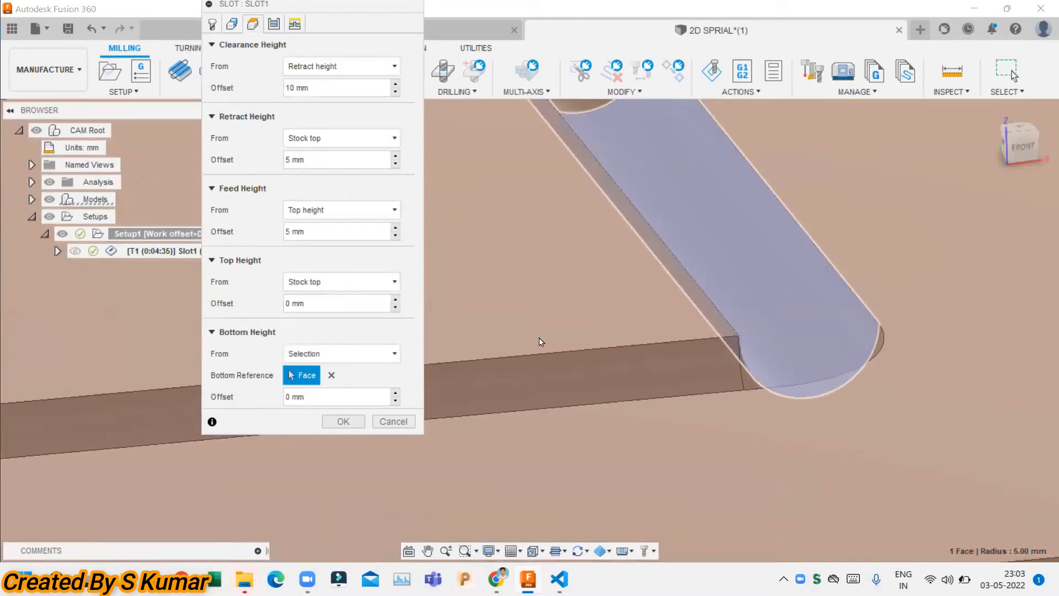
click(364, 357)
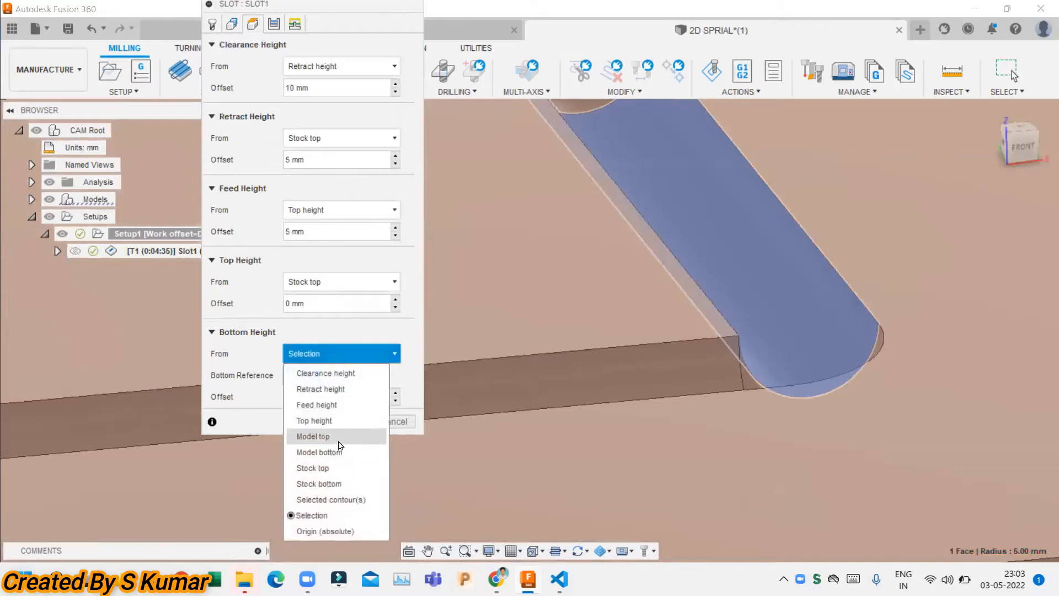
click(313, 436)
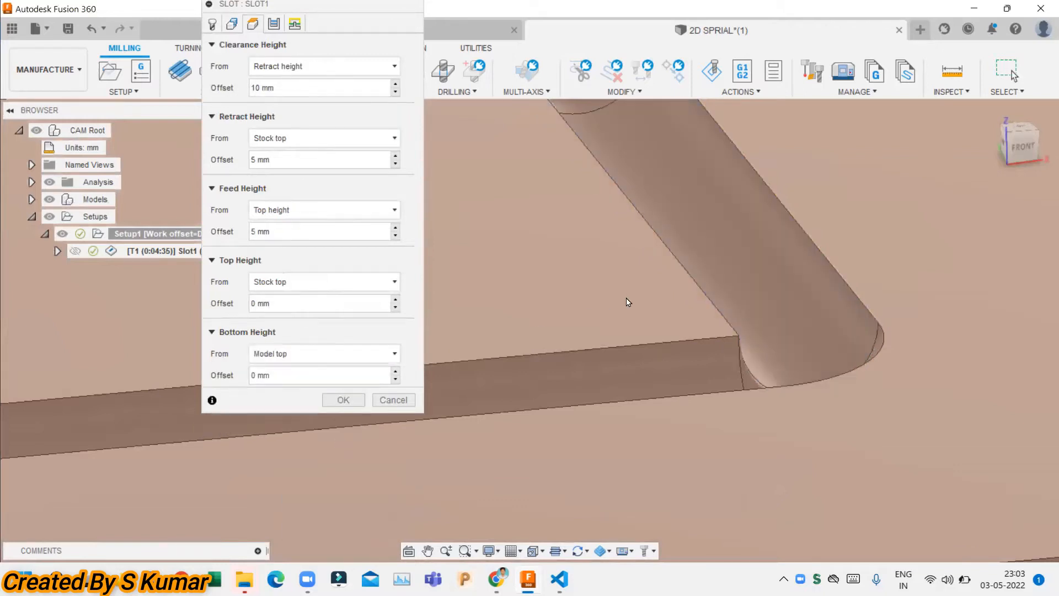
click(310, 358)
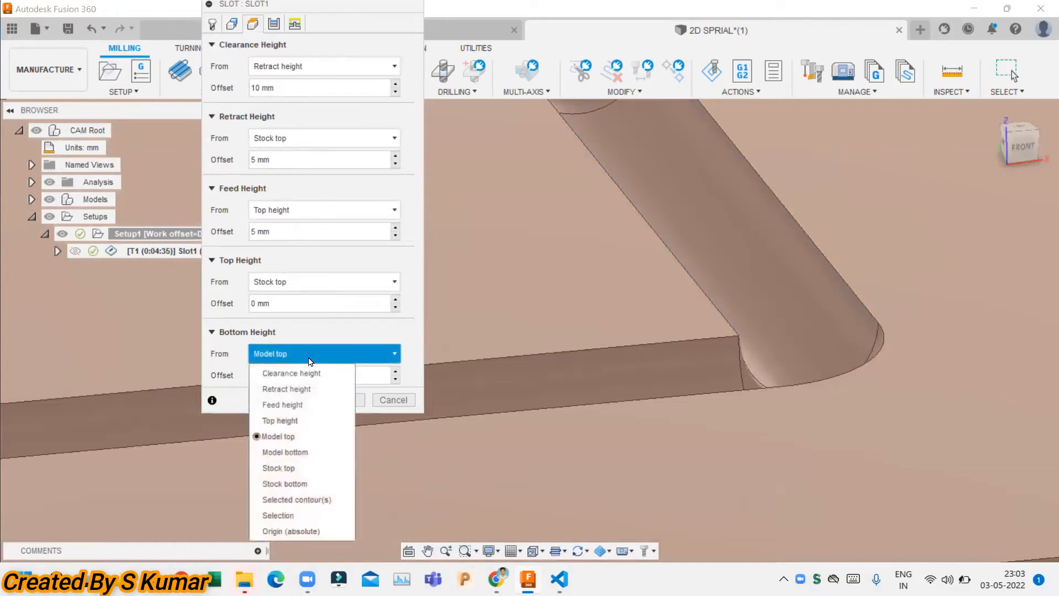
click(286, 517)
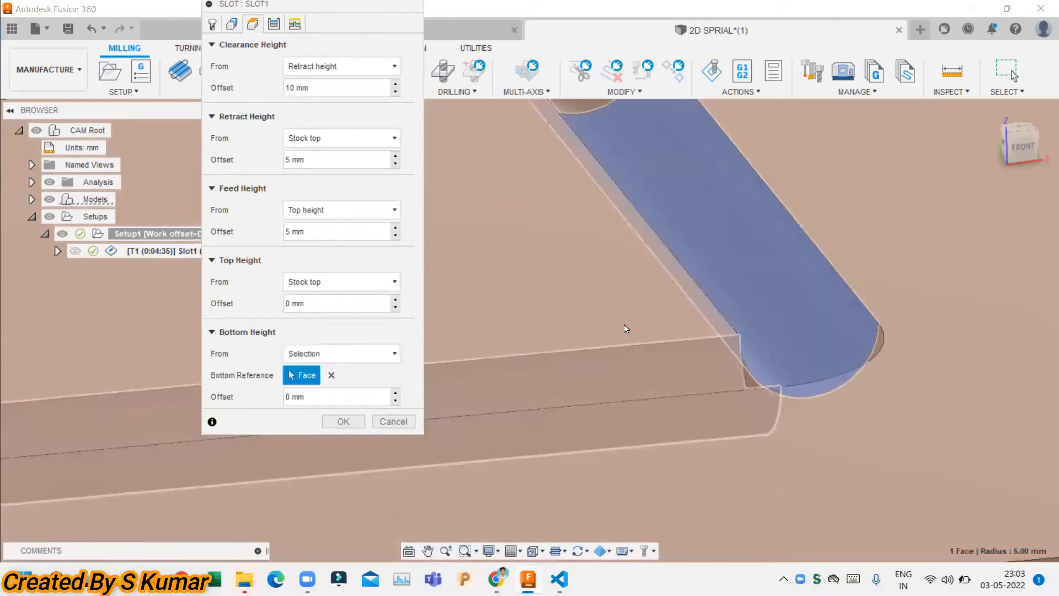
click(622, 320)
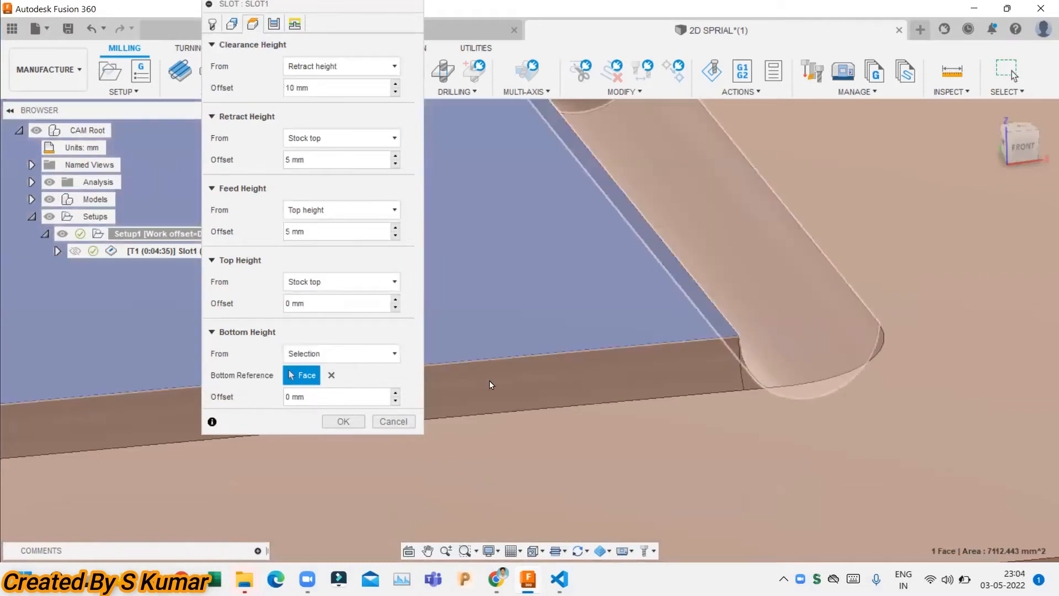
click(341, 421)
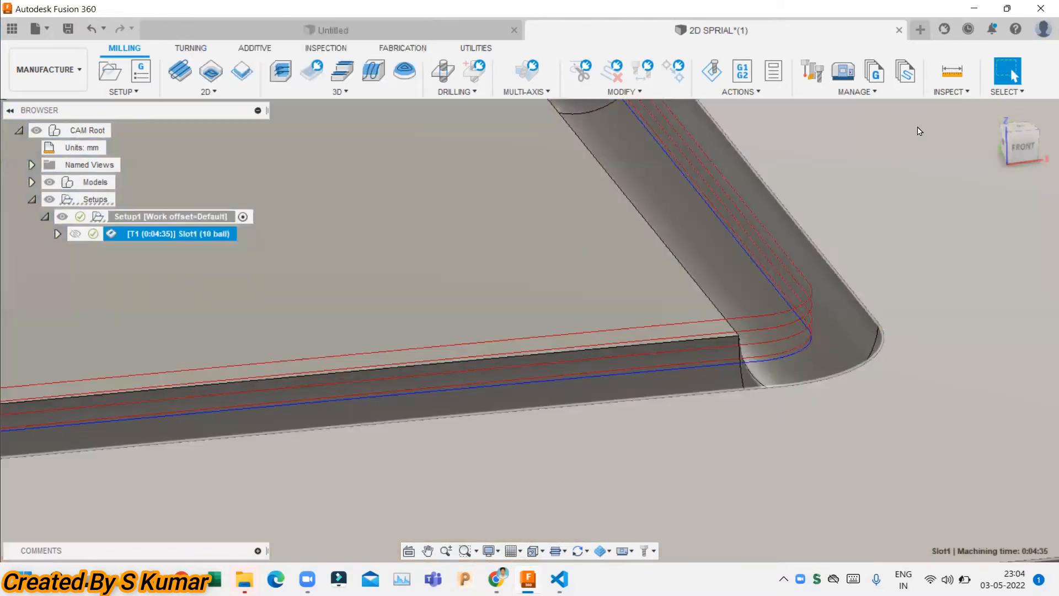
Measure the radius of the curved groove face on the short side and its distance to the enclosed flat face
click(951, 91)
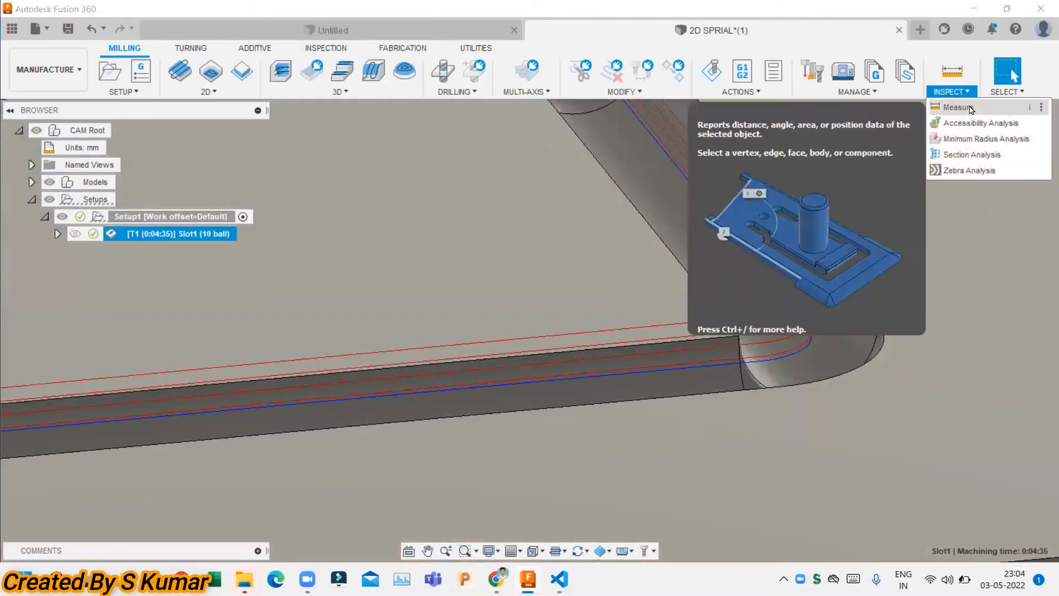
click(971, 110)
scroll(609, 287, down, 3)
shift+middle_drag(616, 333, 599, 315)
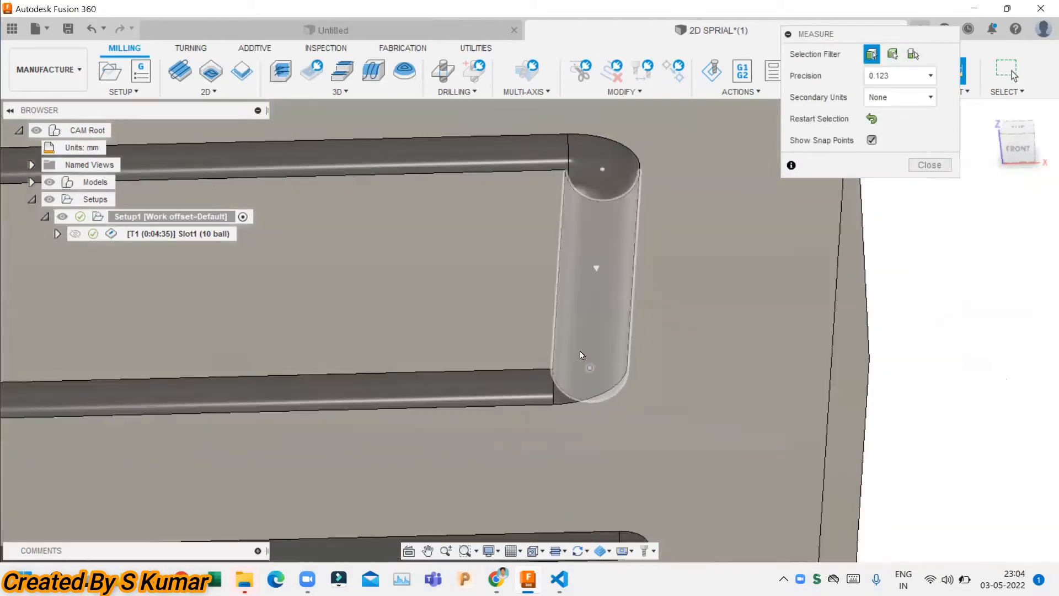
click(596, 310)
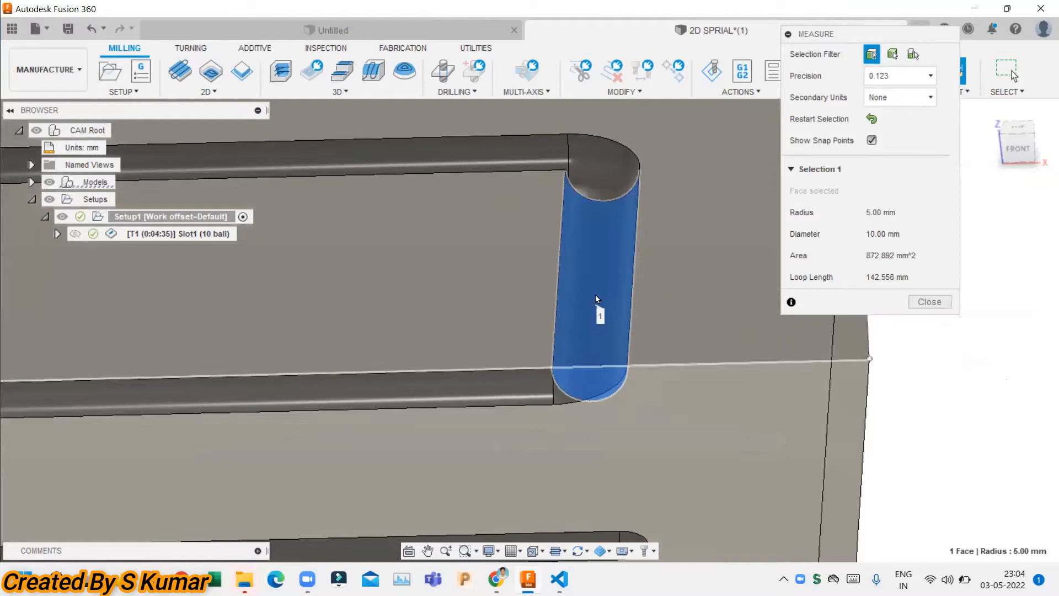
shift+middle_drag(596, 299, 553, 186)
click(488, 266)
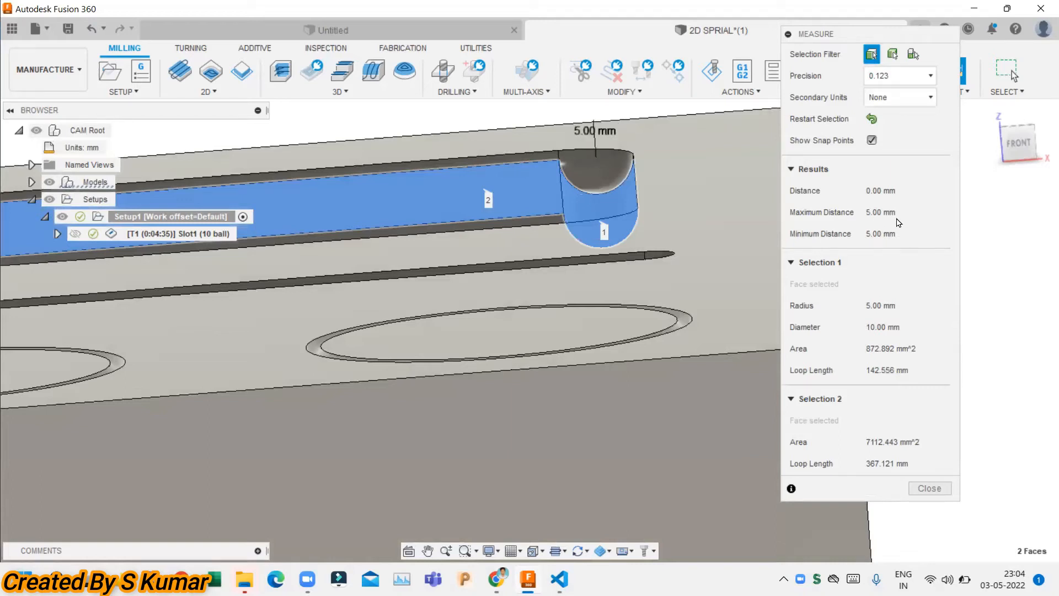
click(930, 488)
Set the slot operation's bottom height offset to -5 mm and regenerate the toolpath
right_click(208, 233)
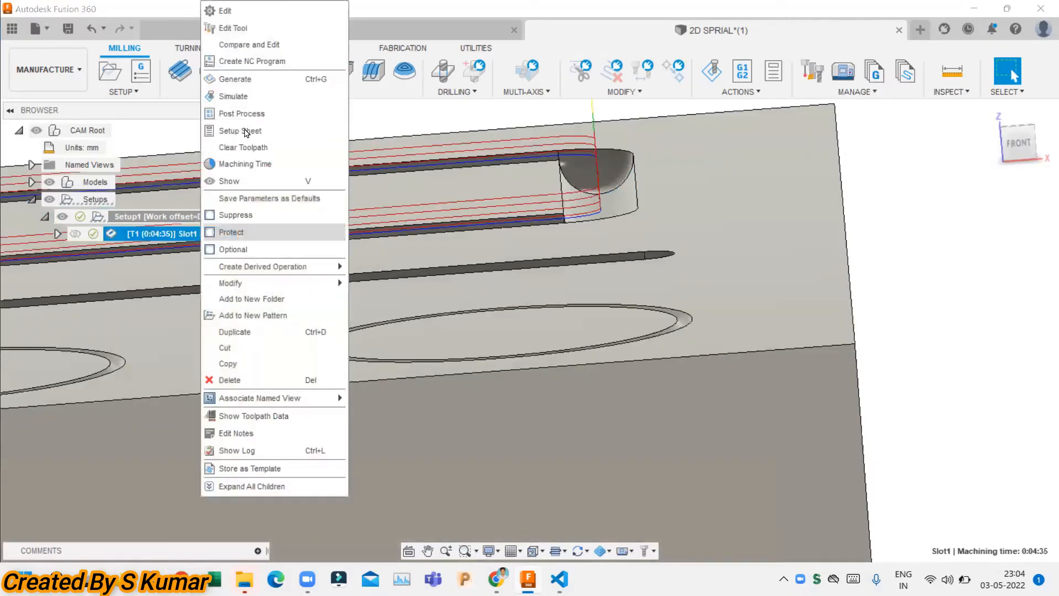
click(264, 9)
click(253, 24)
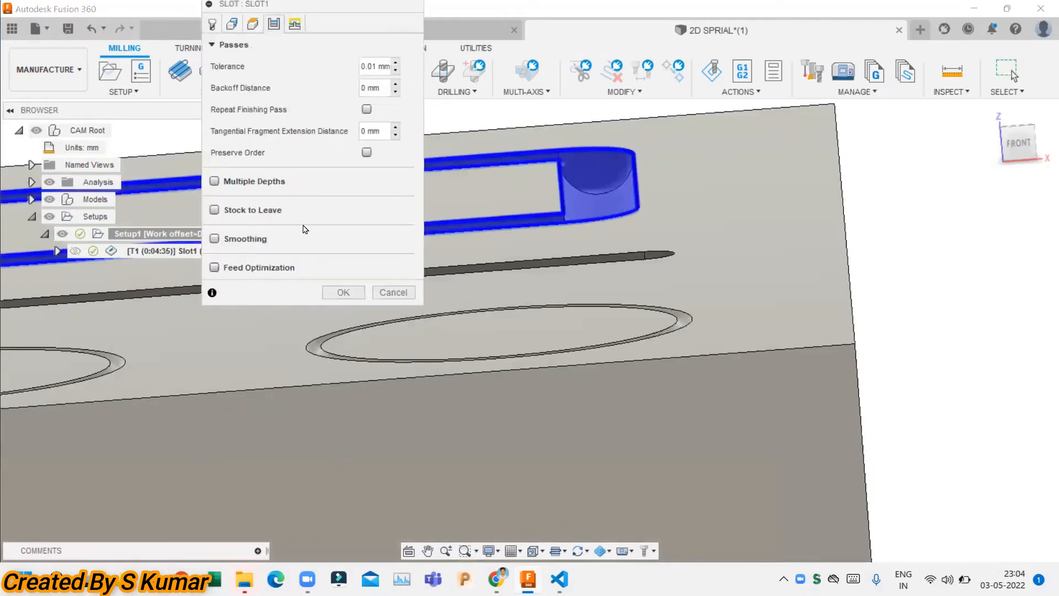
click(251, 24)
drag(303, 397, 245, 398)
text(-5)
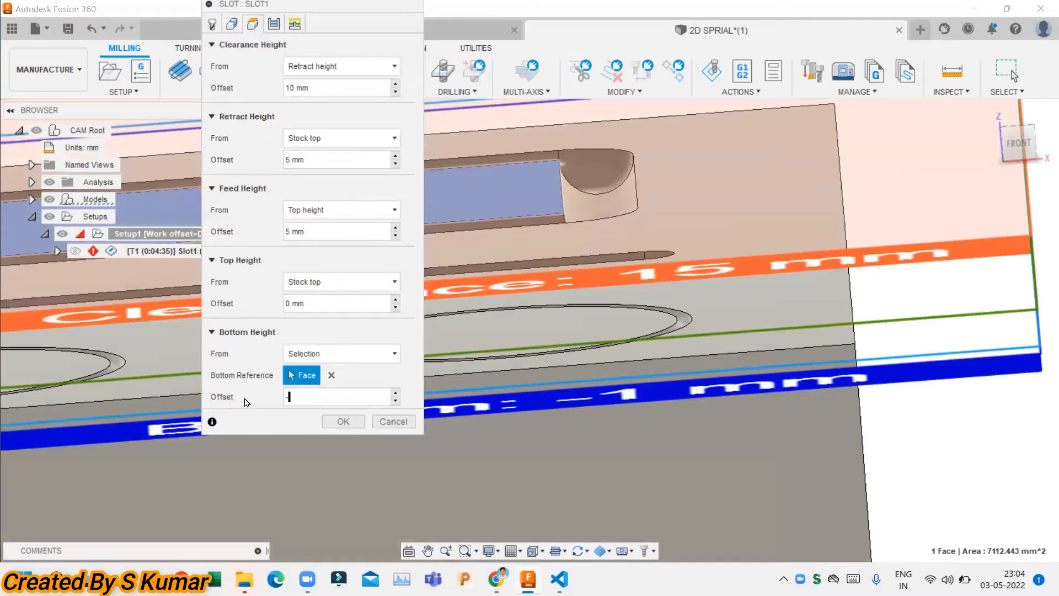
click(345, 421)
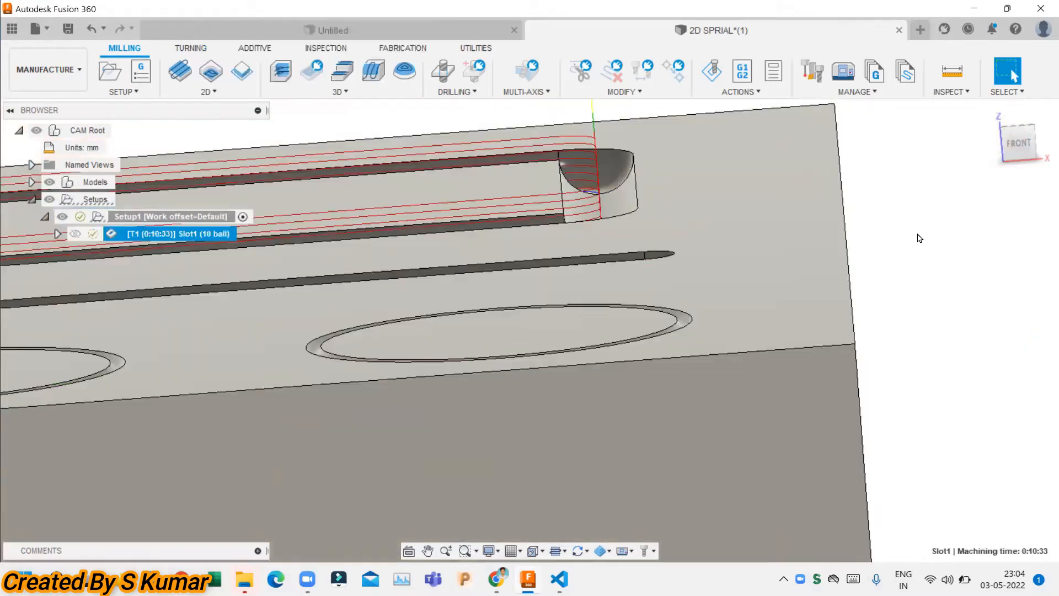
Inspect the regenerated slot toolpath and run its stock removal simulation
scroll(716, 199, up, 1)
shift+middle_drag(667, 196, 819, 280)
scroll(819, 280, down, 3)
scroll(820, 280, down, 3)
right_click(188, 234)
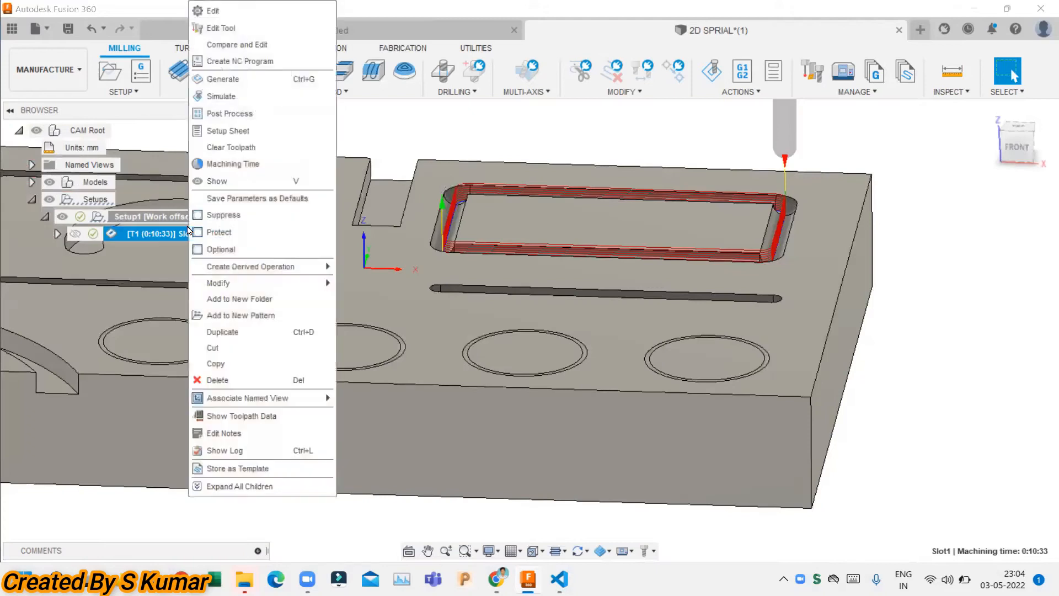
click(235, 96)
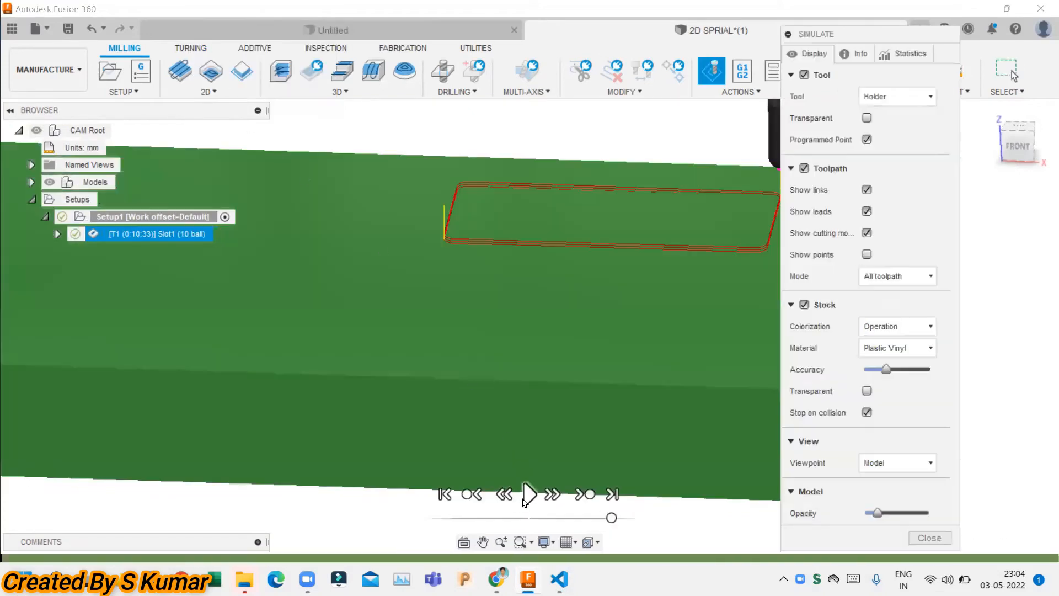
scroll(434, 343, down, 3)
scroll(582, 232, up, 5)
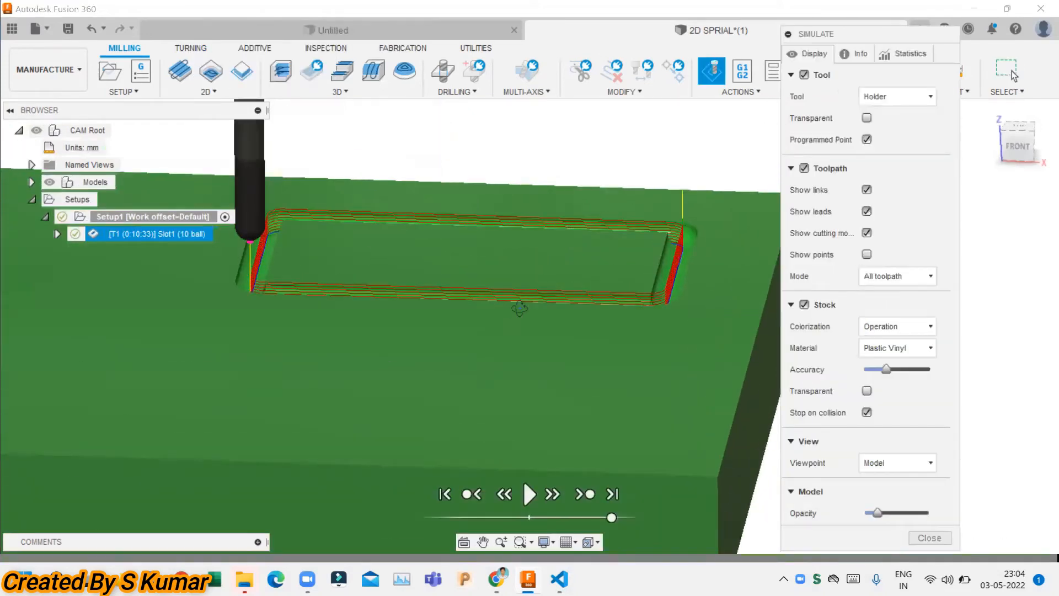
Examine the simulated cut of the rectangular groove from above and at an angle, and close the simulation
shift+middle_drag(520, 308, 514, 168)
scroll(397, 135, down, 1)
shift+middle_drag(353, 221, 622, 260)
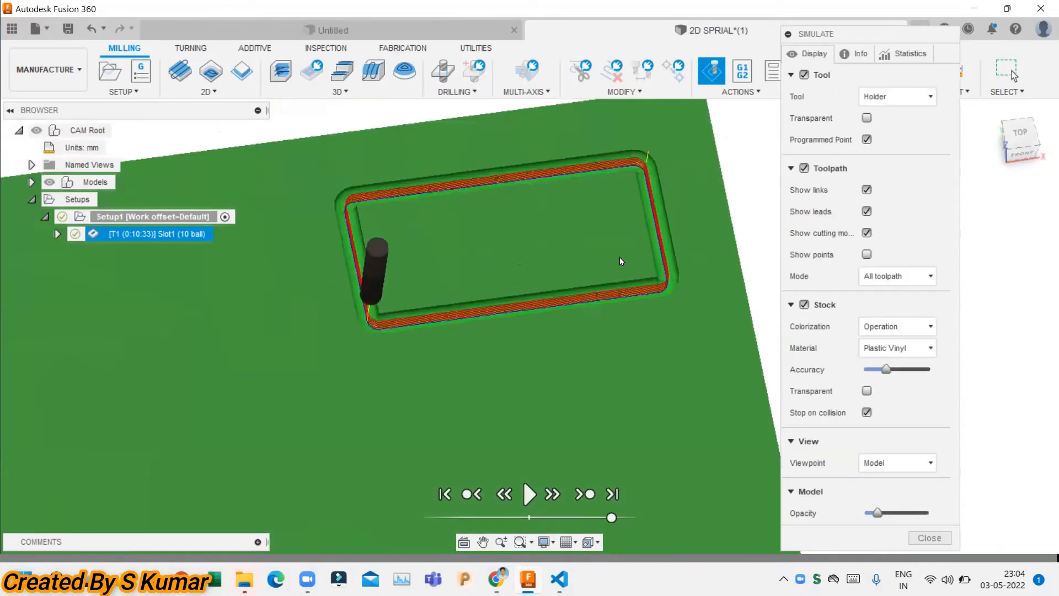
scroll(622, 259, up, 2)
shift+middle_drag(478, 204, 478, 248)
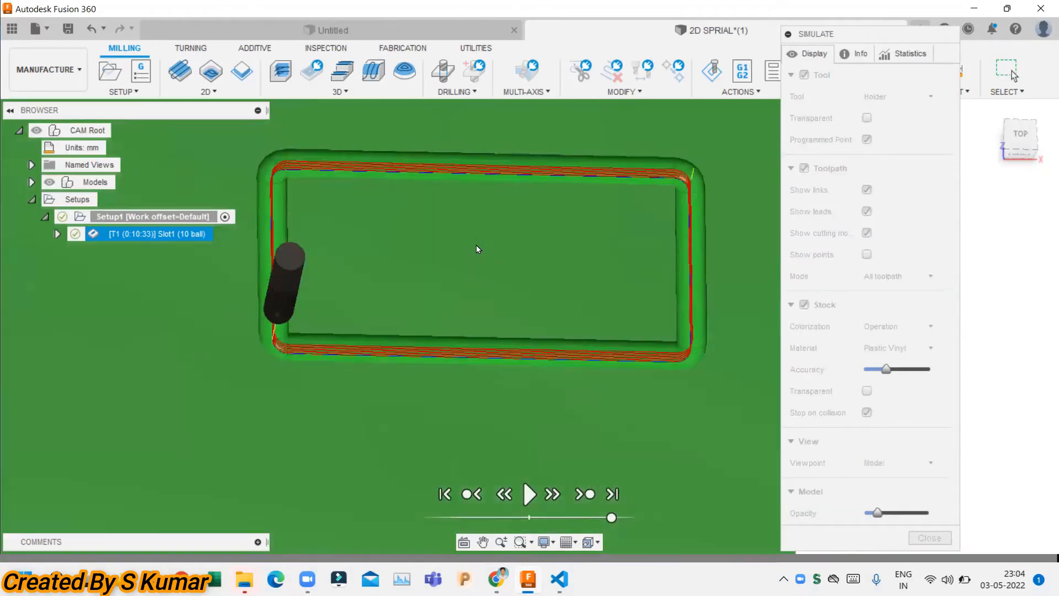
scroll(478, 247, up, 1)
scroll(608, 253, down, 3)
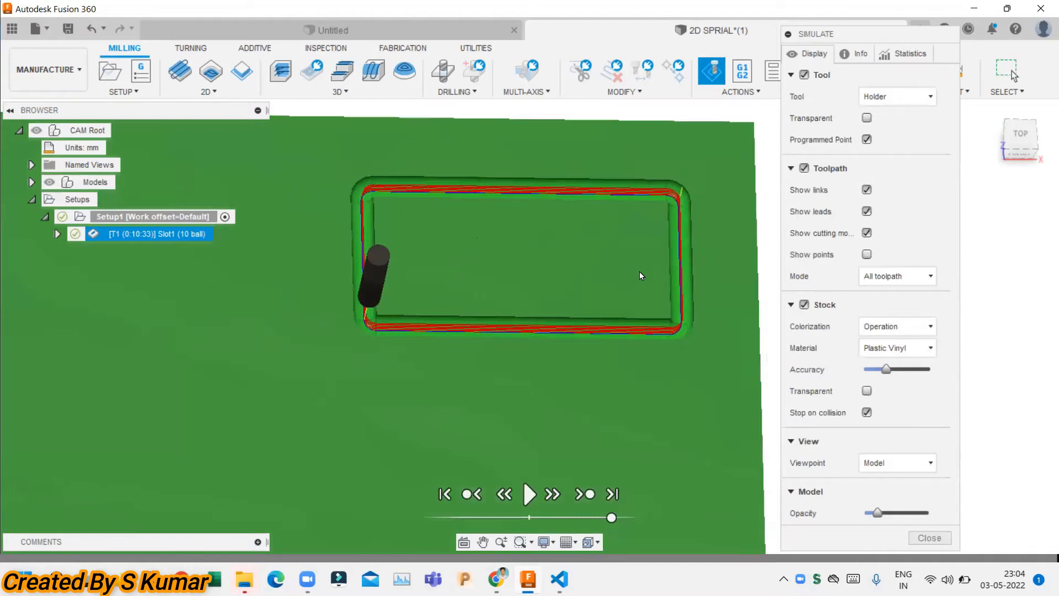
click(929, 538)
Create a new ball end mill with a 1 mm diameter in the 2D SPRIAL document and assign it to the slot operation
scroll(418, 307, down, 2)
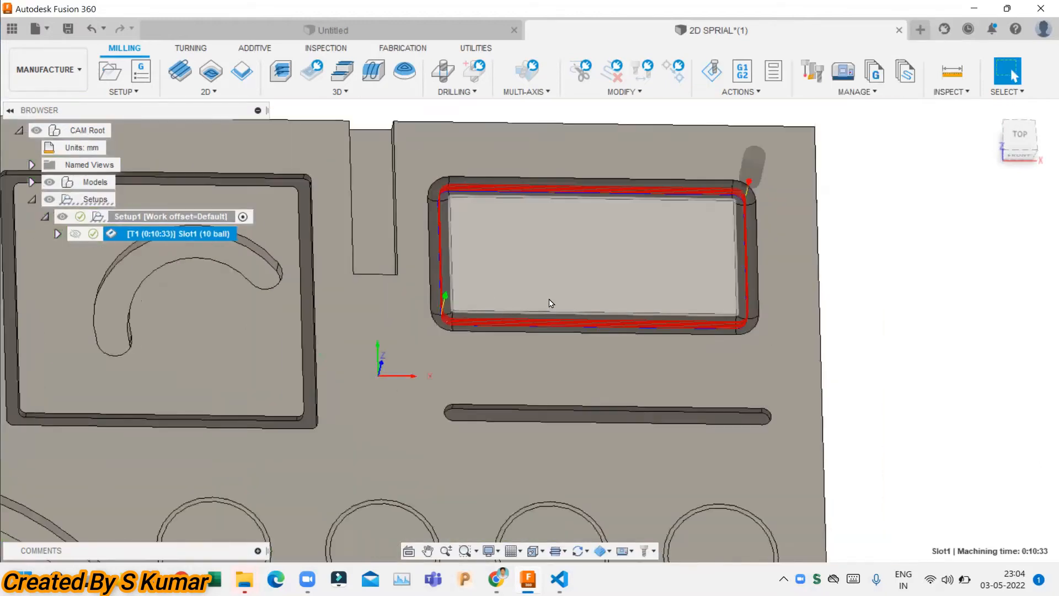
scroll(442, 307, up, 2)
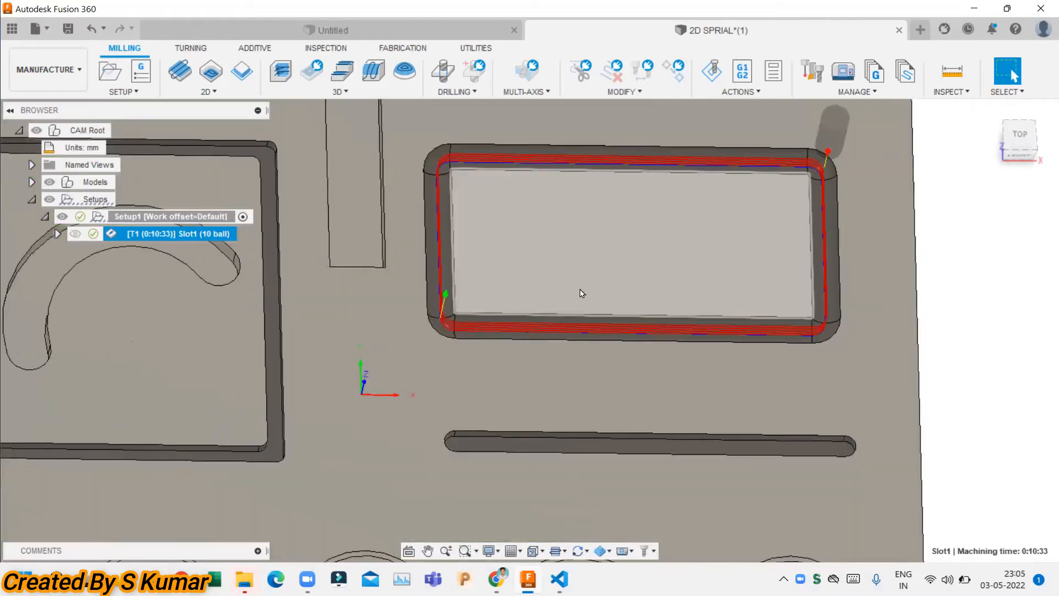
double_click(159, 234)
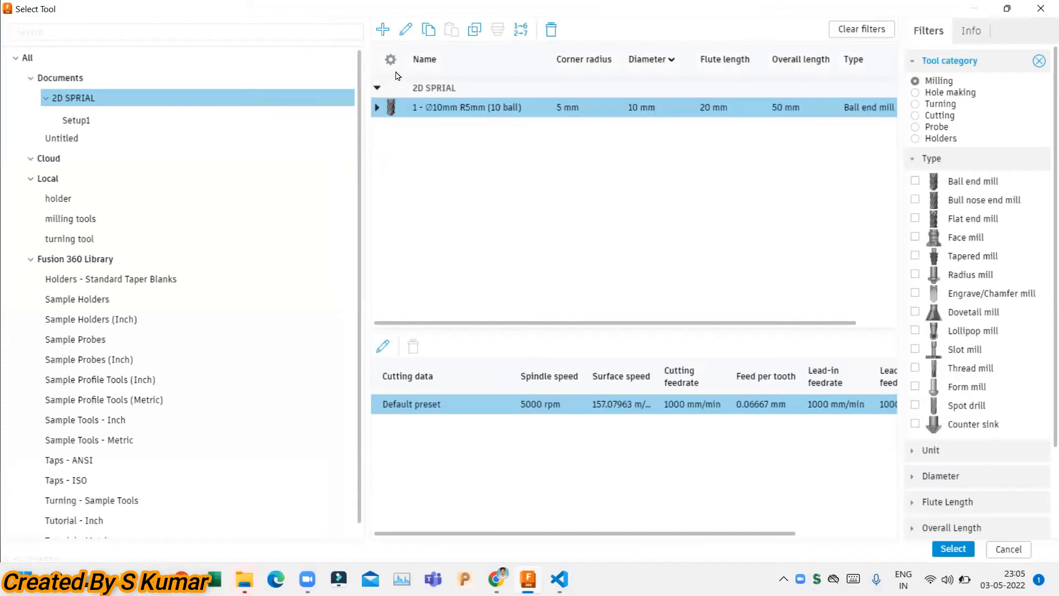
click(382, 30)
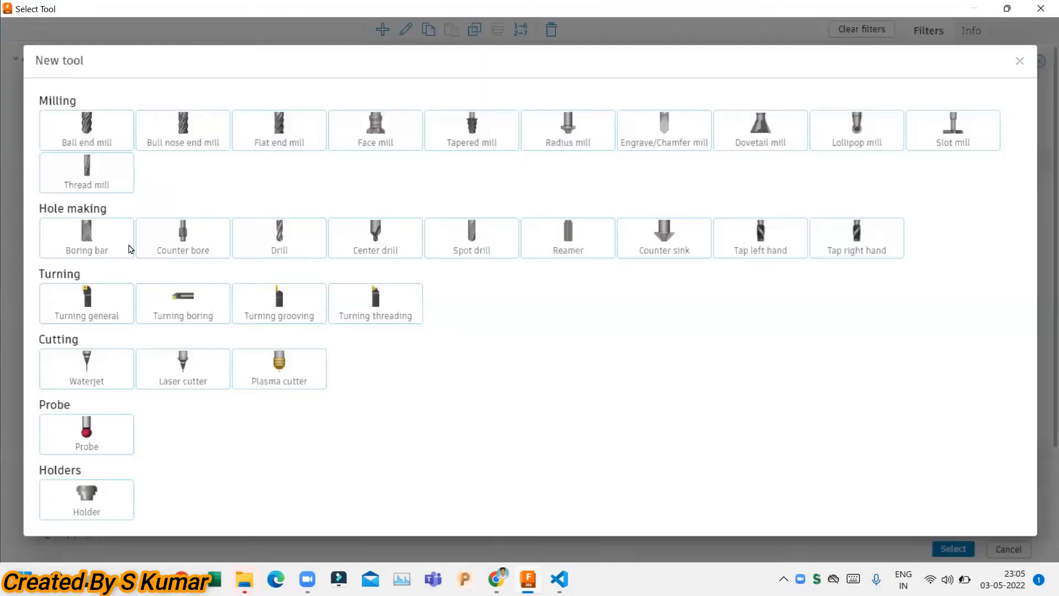
click(86, 136)
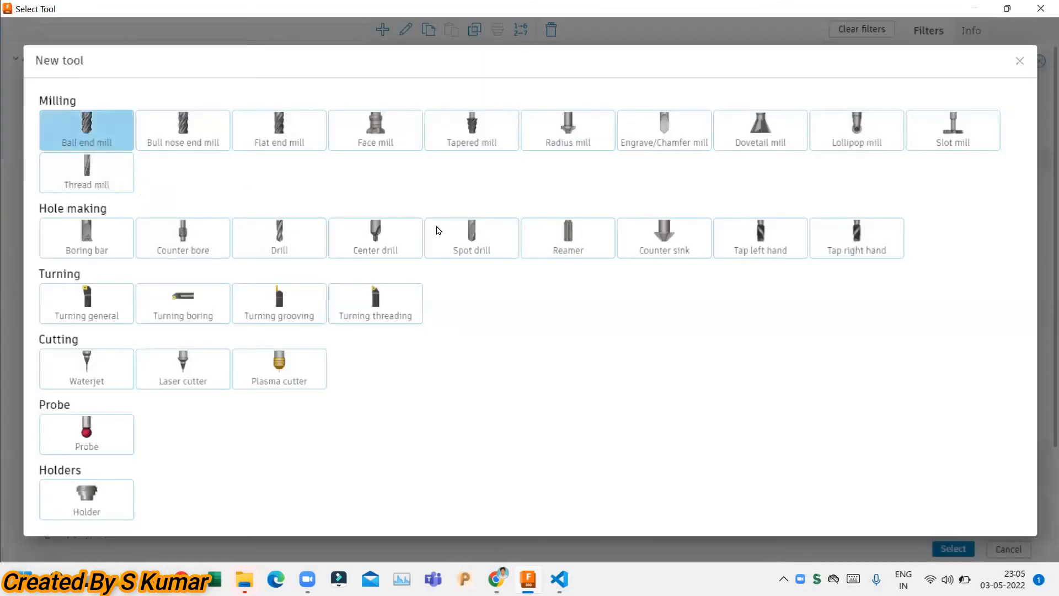
click(125, 59)
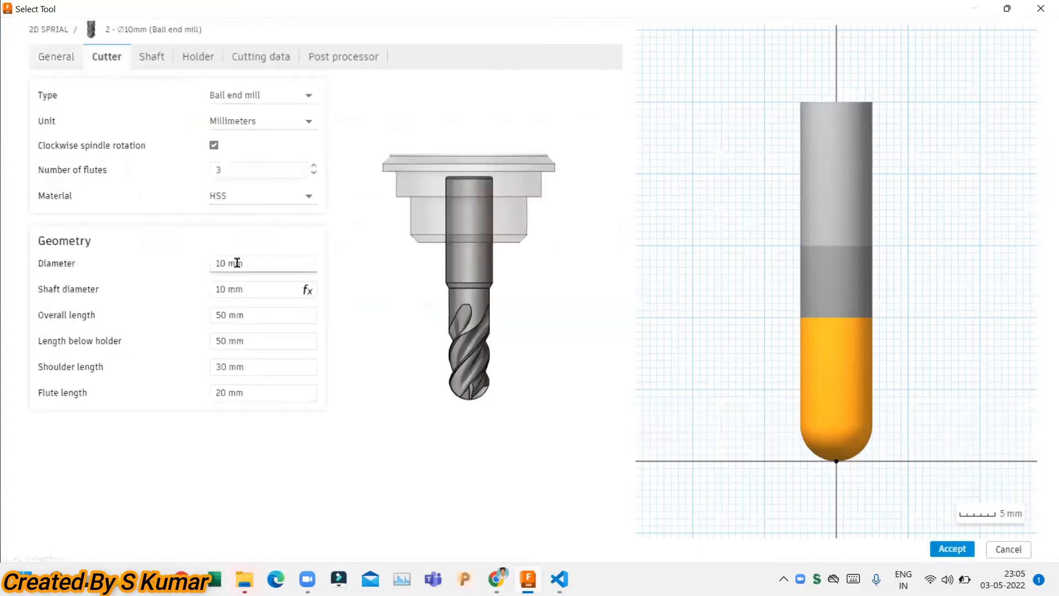
click(260, 265)
text(1)
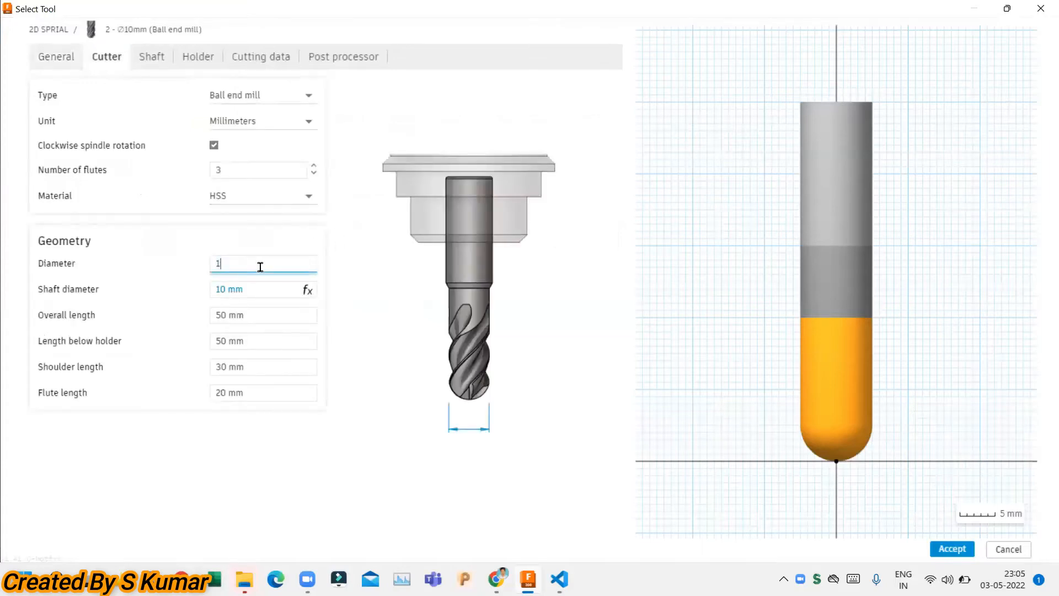
click(953, 548)
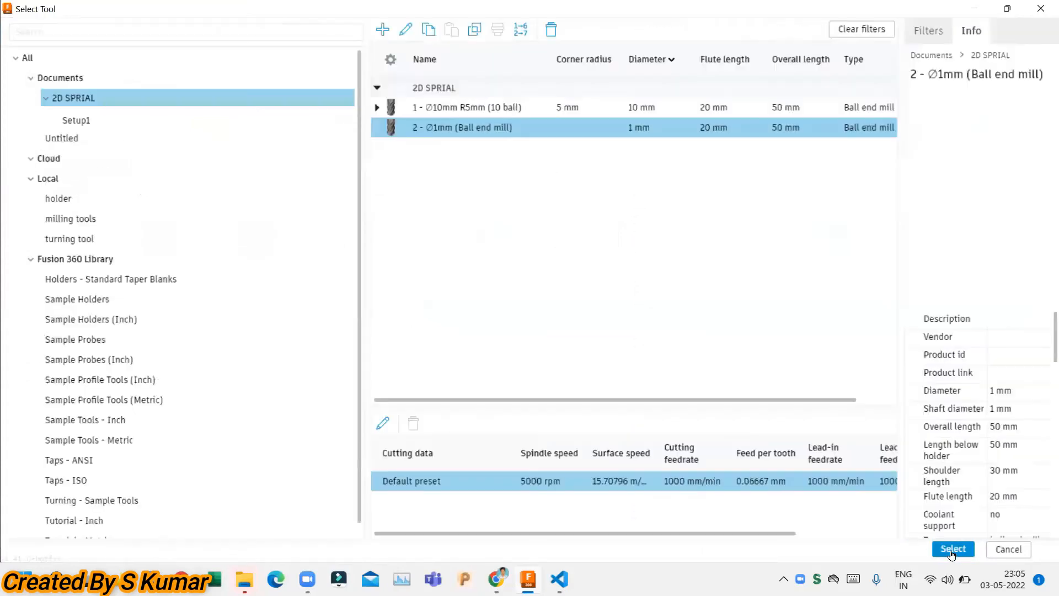
click(953, 549)
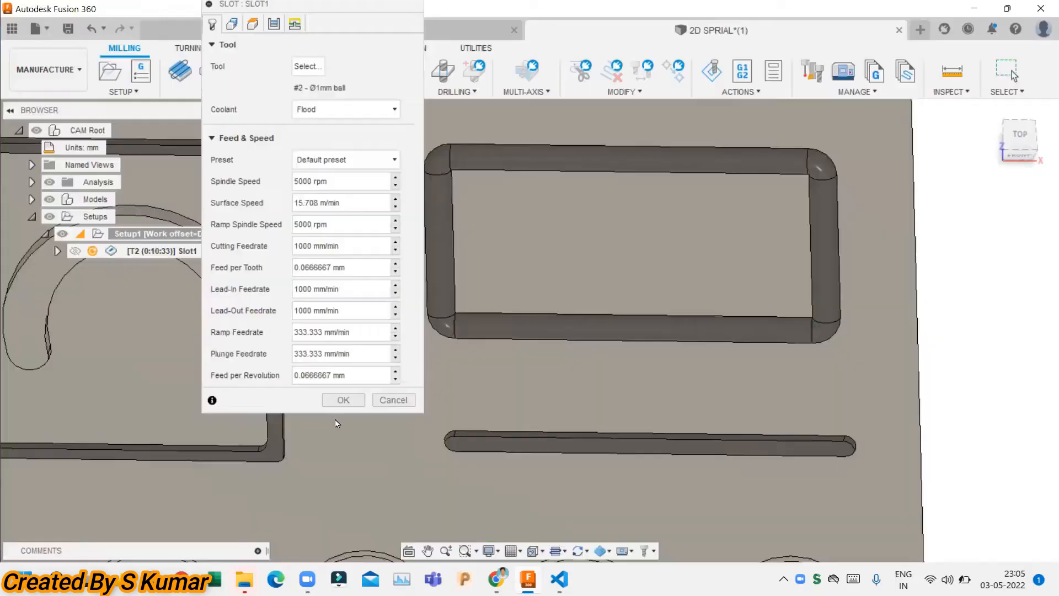
Generate the slot toolpath with the 1 mm ball end mill and inspect it around the rectangular groove
click(342, 402)
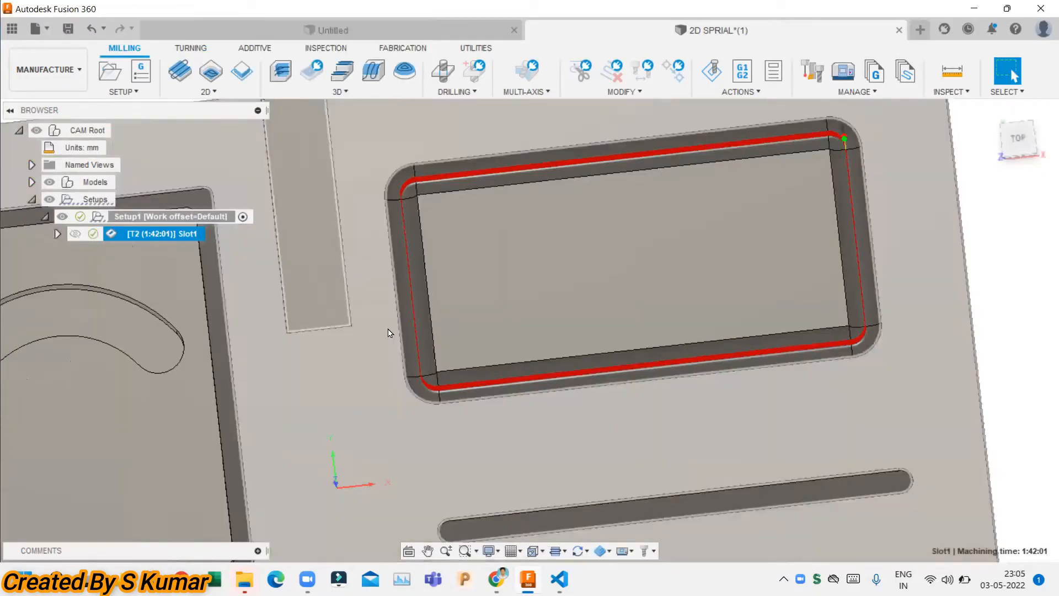
shift+middle_drag(388, 331, 631, 289)
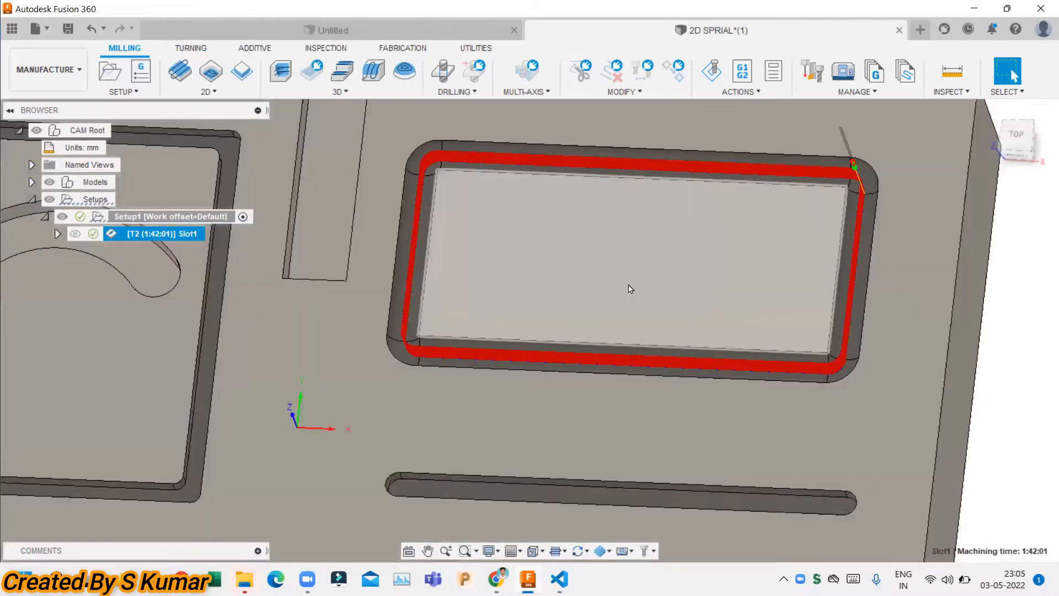
scroll(854, 300, up, 1)
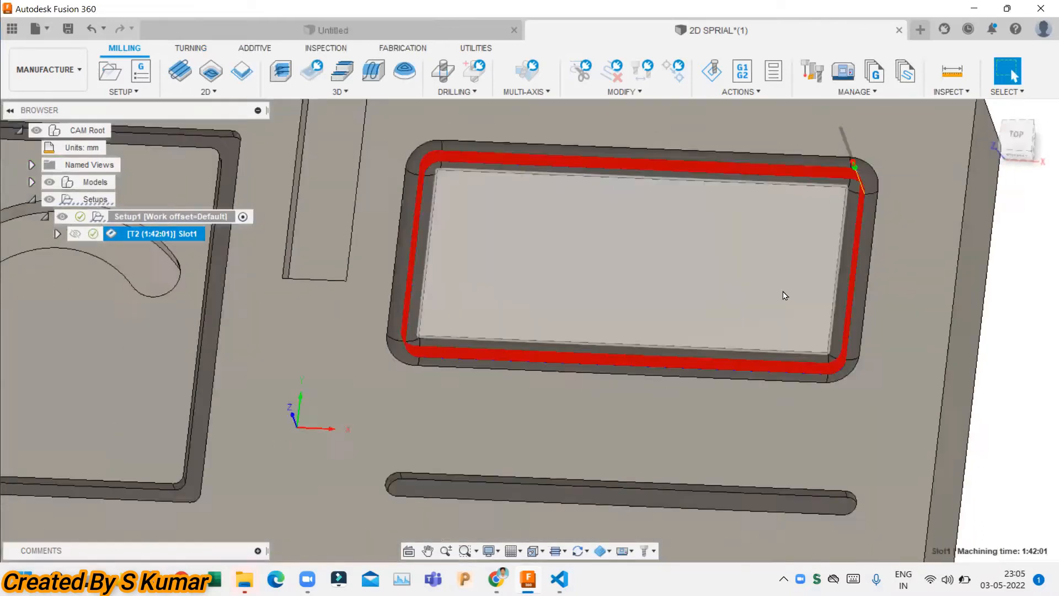
Reopen the slot operation for editing and look over the part's rectangular groove
right_click(158, 235)
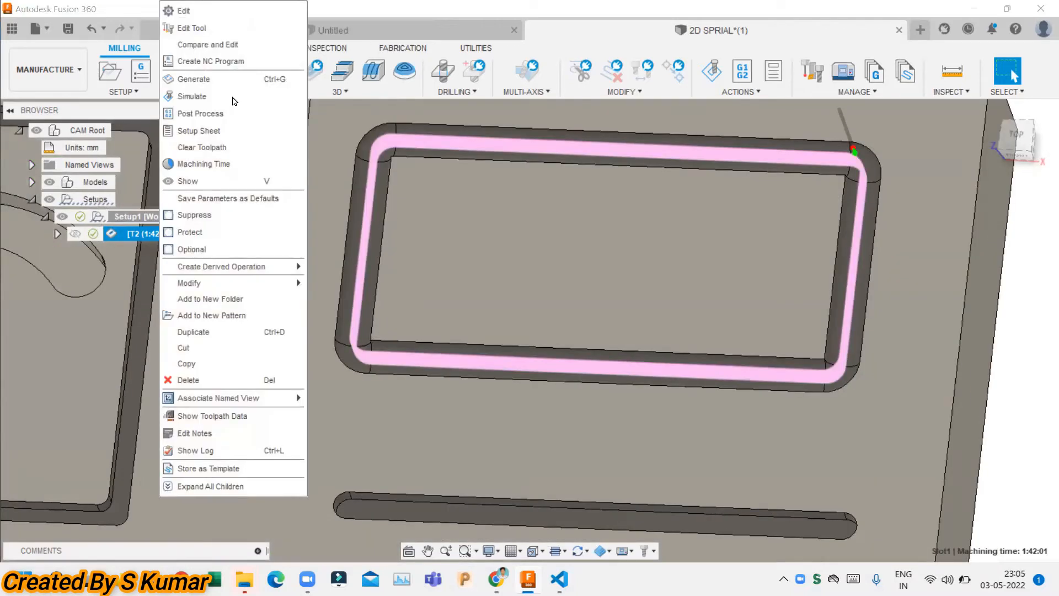
click(188, 11)
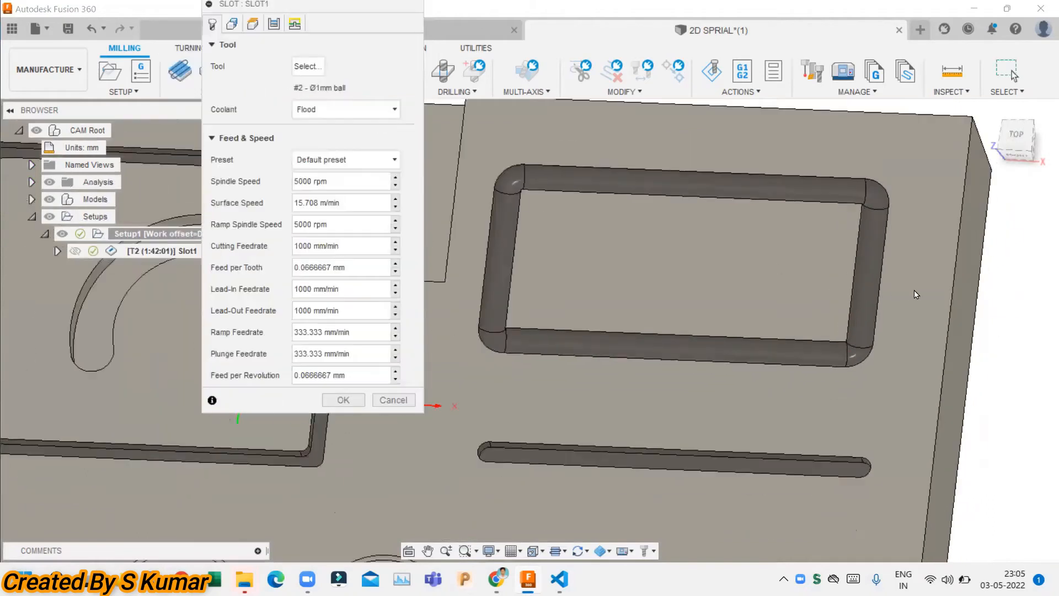
scroll(914, 294, down, 4)
scroll(778, 407, up, 3)
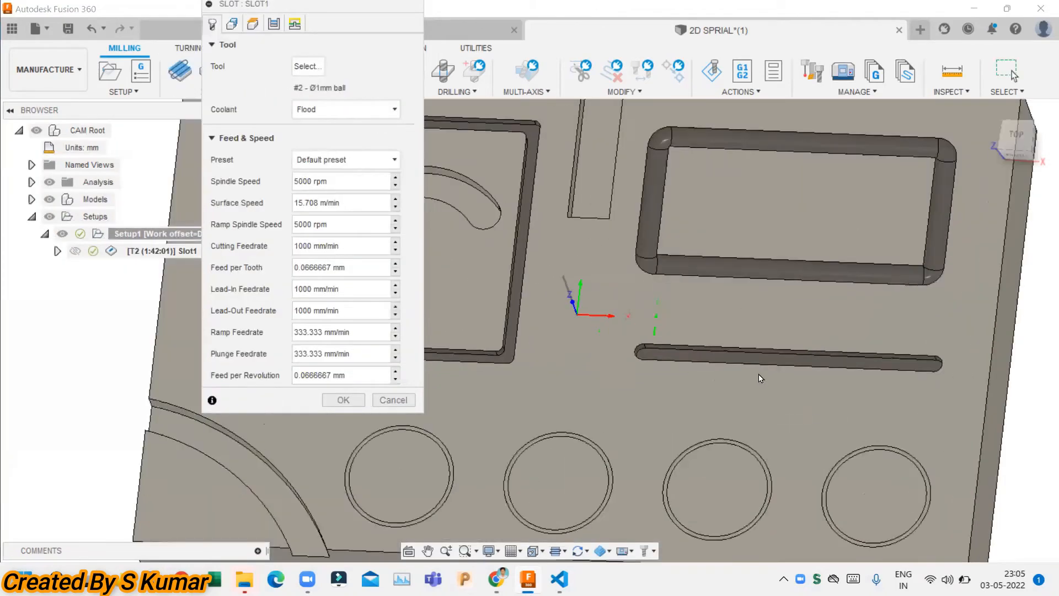
scroll(760, 378, down, 4)
scroll(757, 268, up, 4)
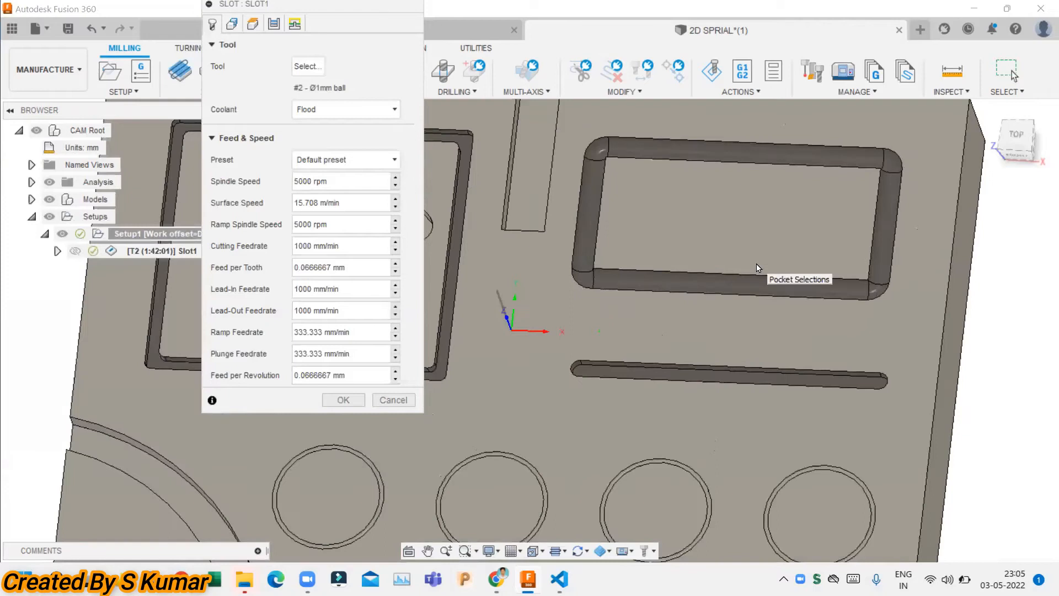
Try the Multiple Depths and Stock to Leave options of the slot operation, switching each on and off again
click(274, 24)
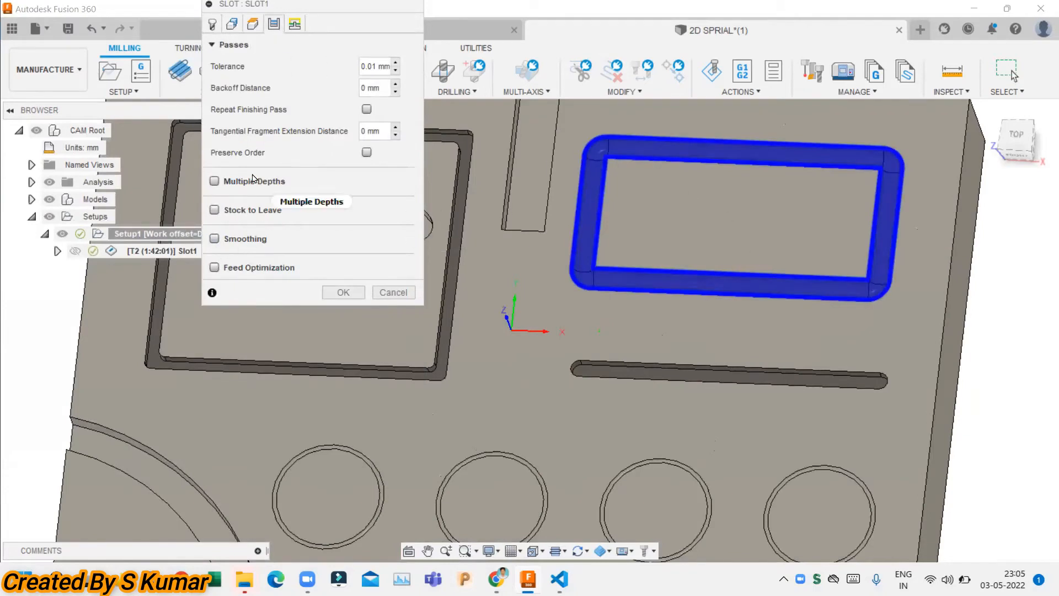
shift+middle_drag(566, 215, 579, 146)
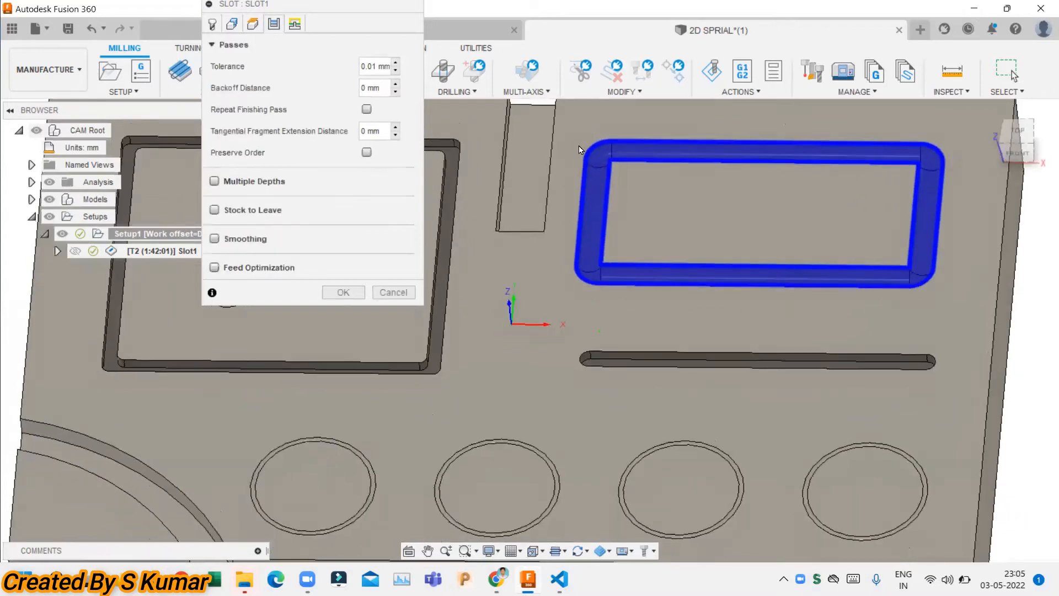
click(215, 181)
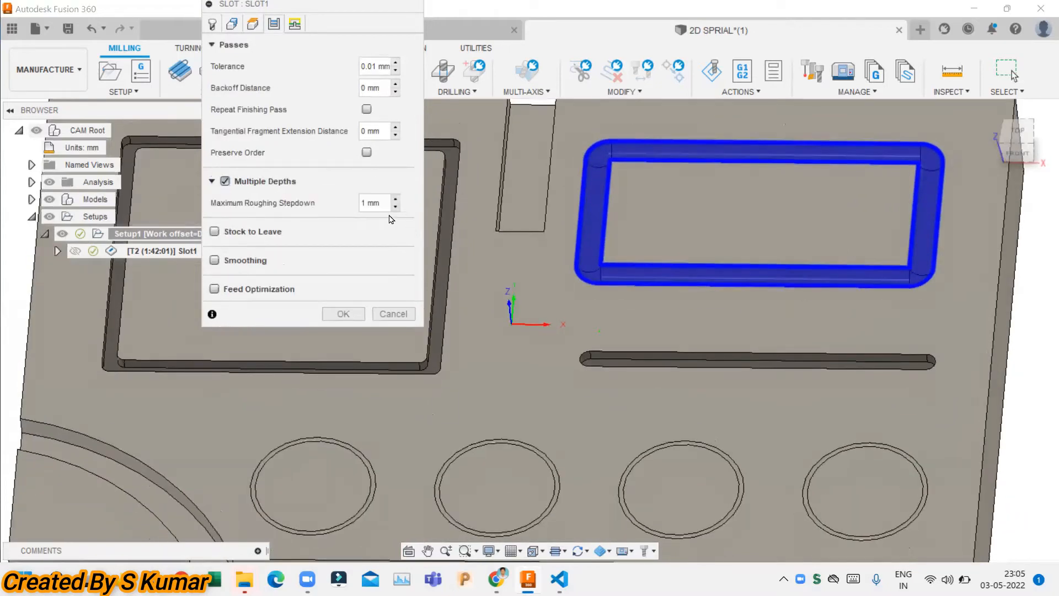
click(225, 182)
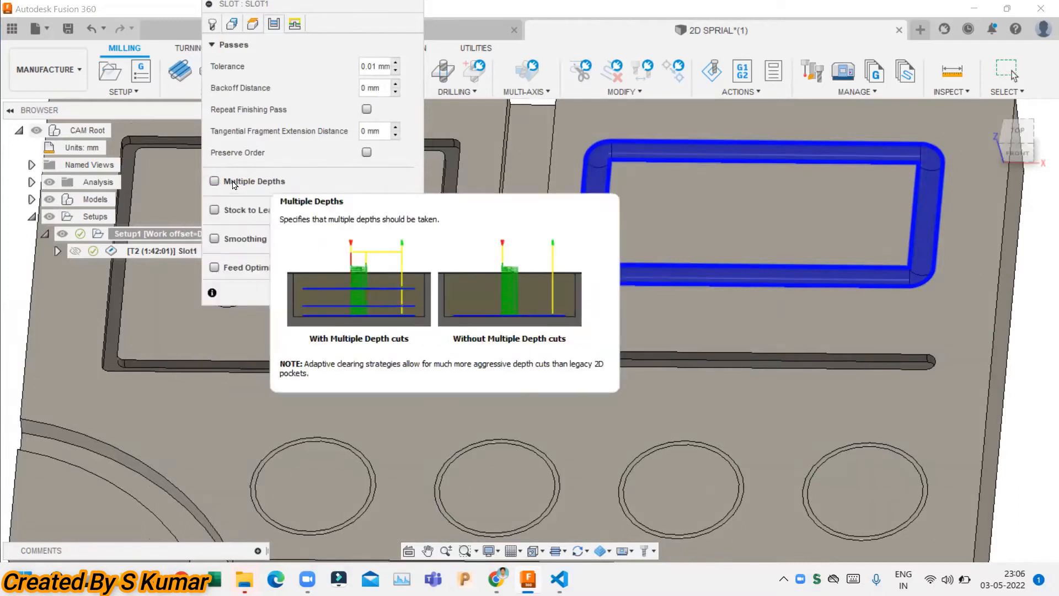
click(215, 211)
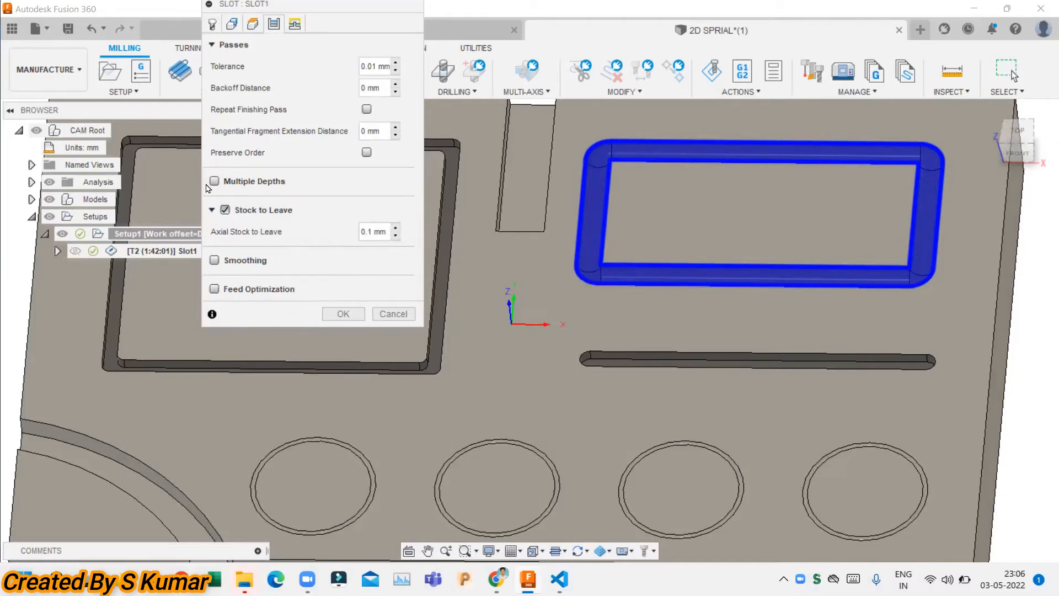
click(225, 210)
Review the slot operation's height, pass and linking settings
click(253, 24)
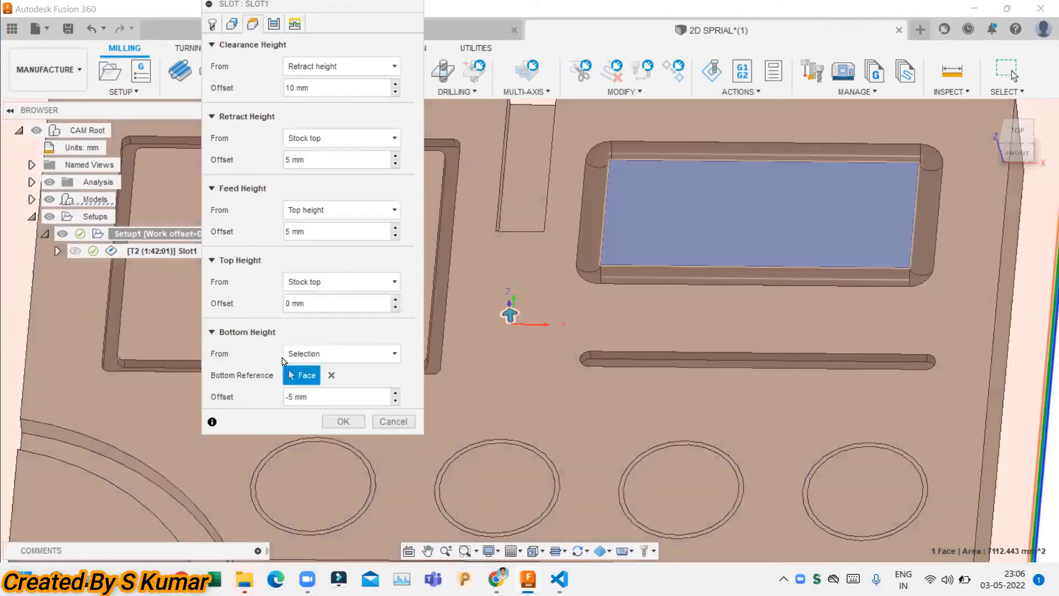
click(274, 25)
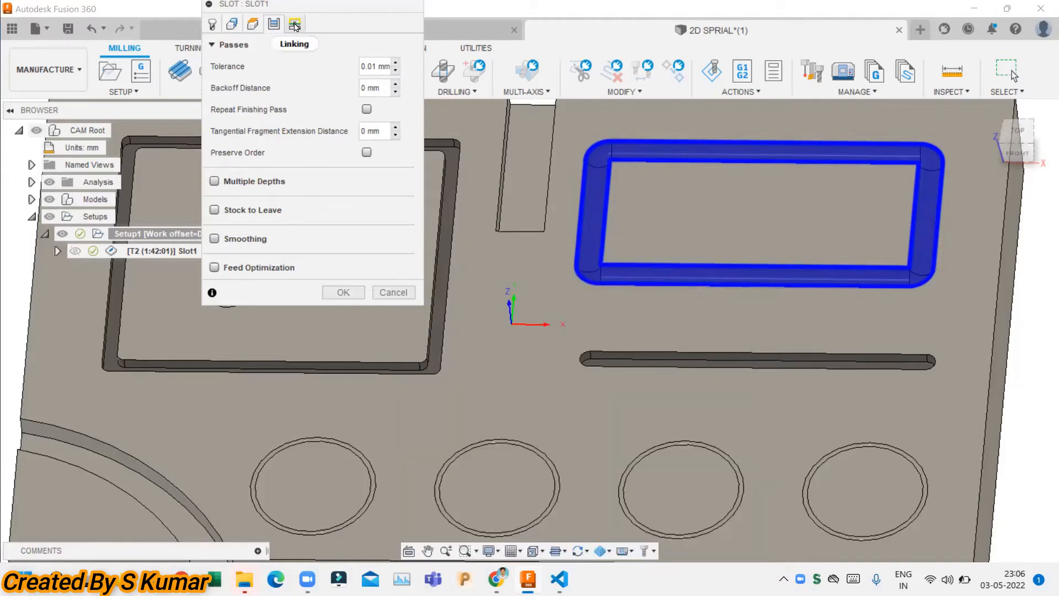
click(295, 25)
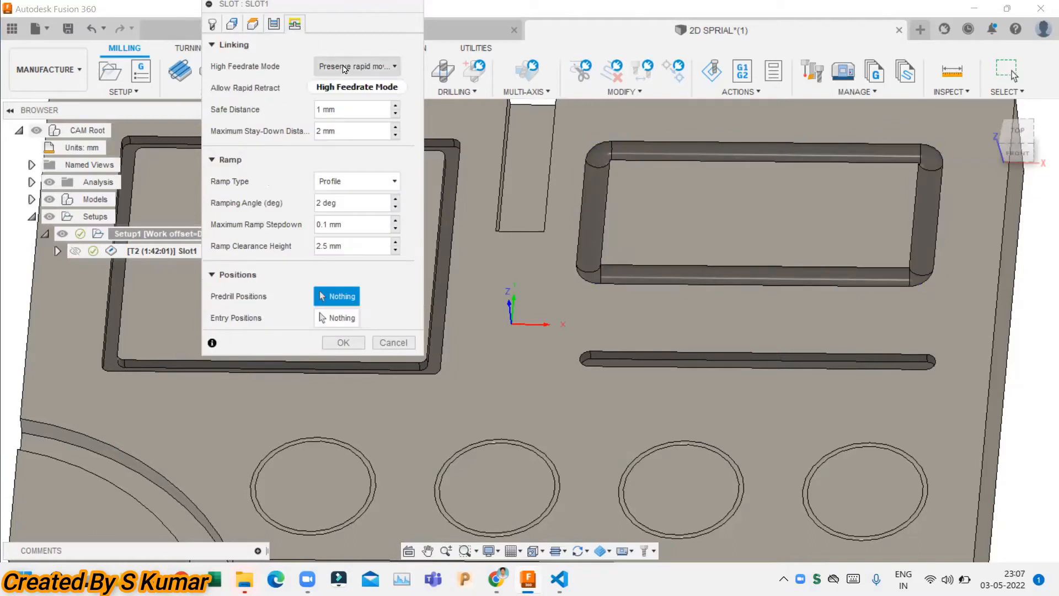
Try the "Preserve axial and radial rapid movement" high feedrate mode and return it to "Preserve rapid movement"
mouse_move(344, 68)
click(365, 67)
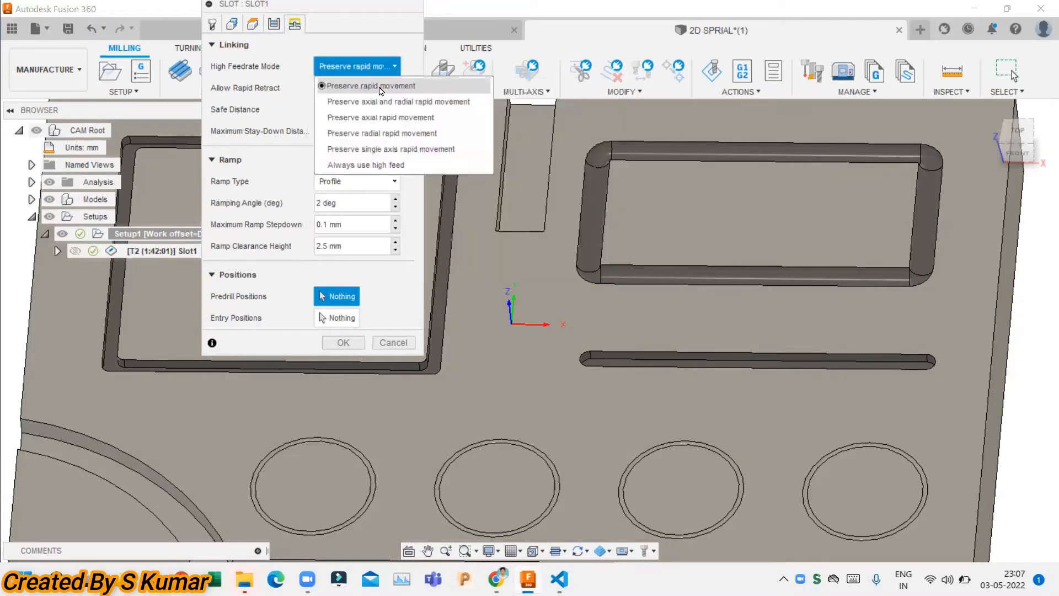
click(383, 105)
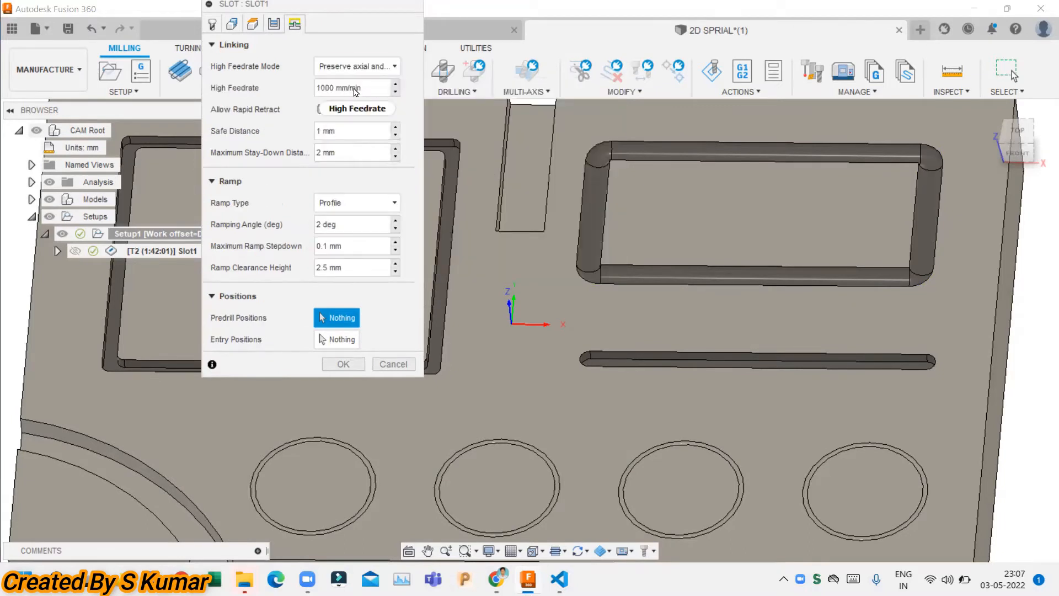
click(362, 67)
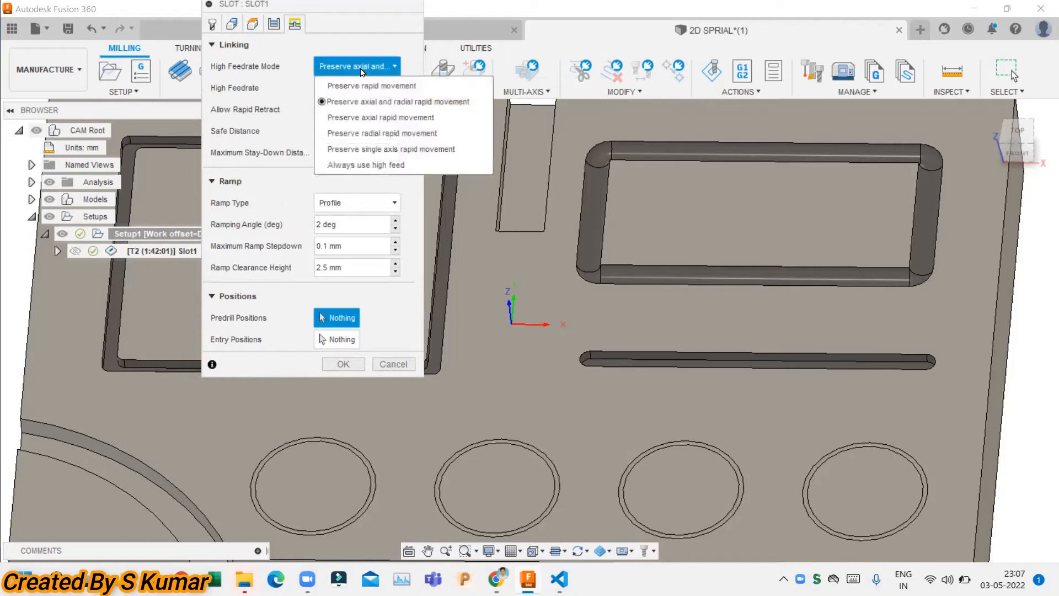
click(398, 87)
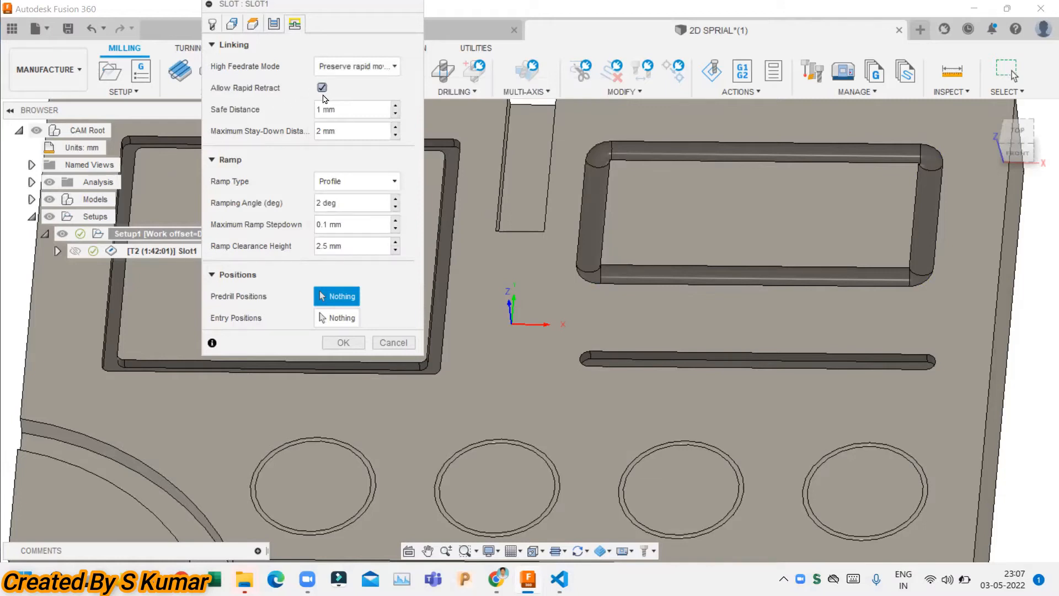
Check the tool's feed and speed values, and set the slot operation's safe distance to 5 mm
click(211, 26)
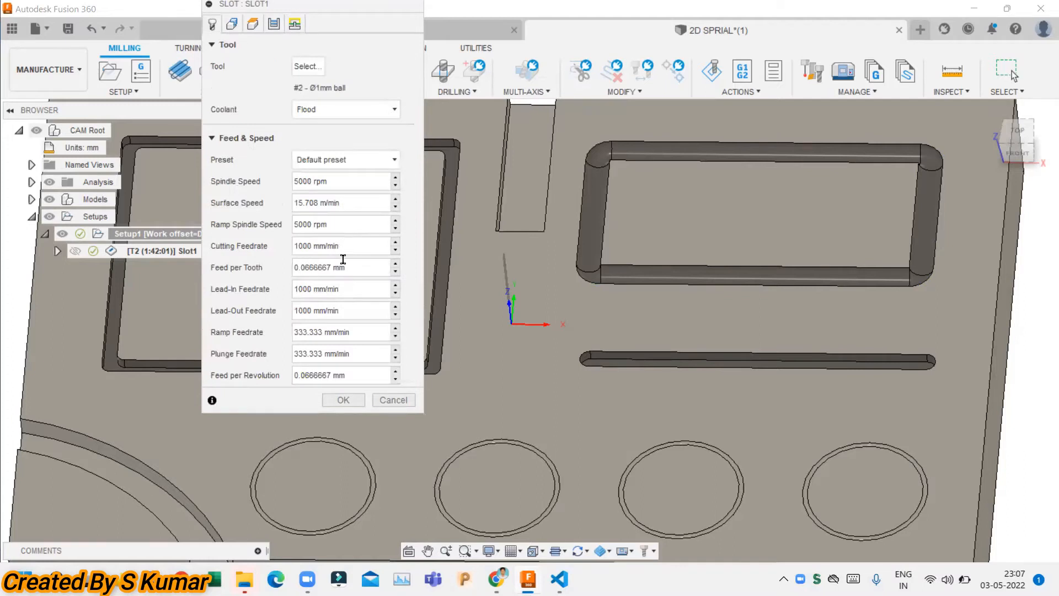
click(295, 24)
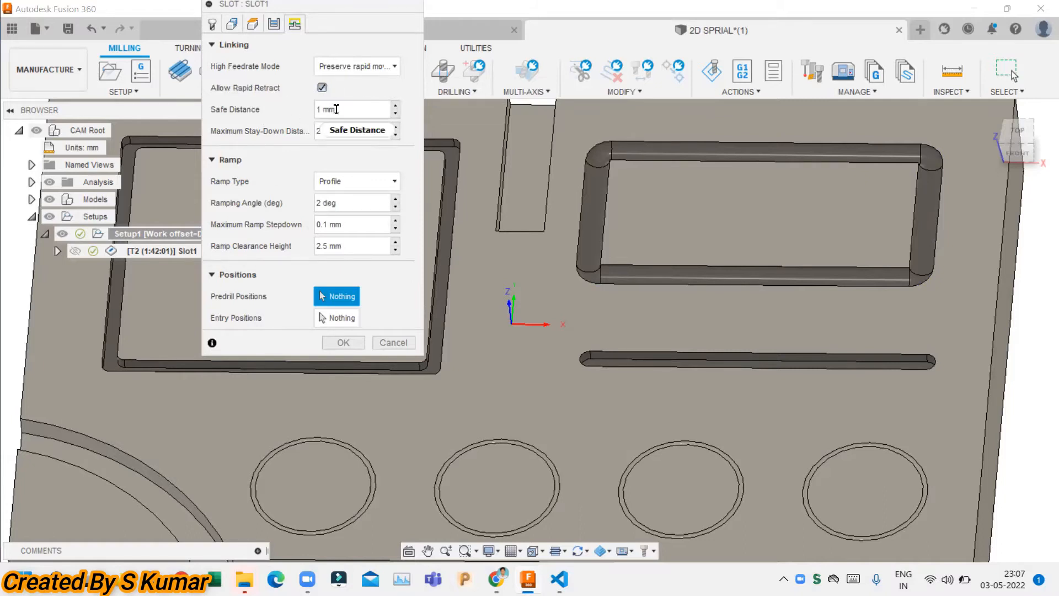
drag(336, 109, 295, 115)
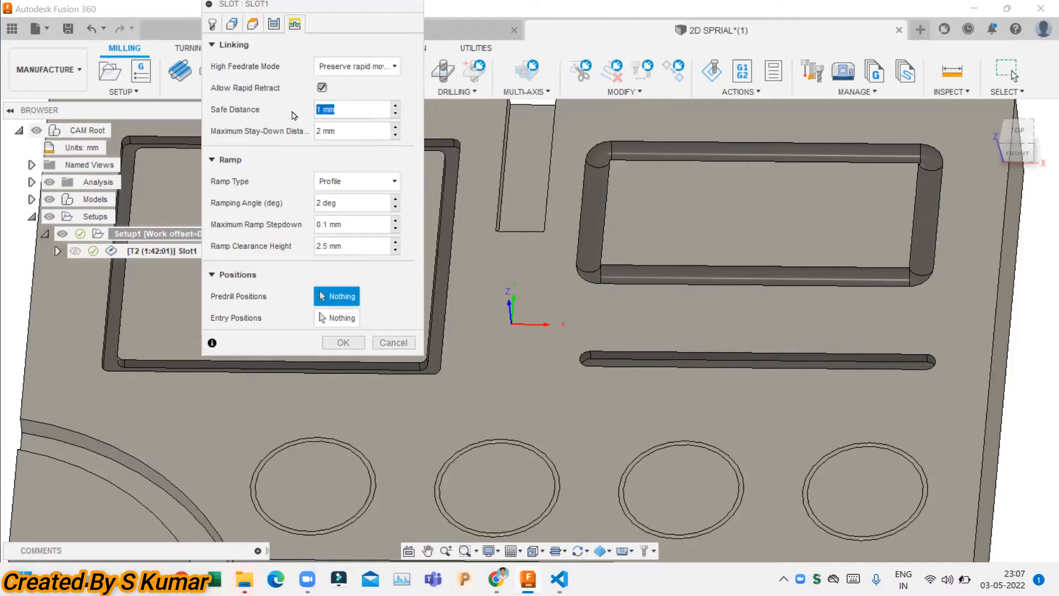
text(5)
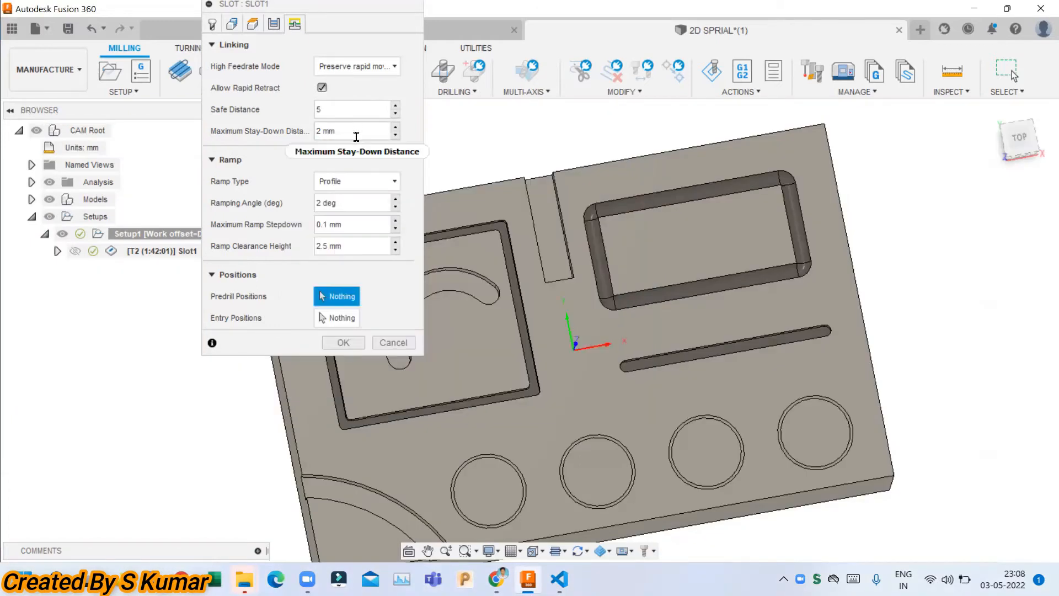
mouse_move(356, 137)
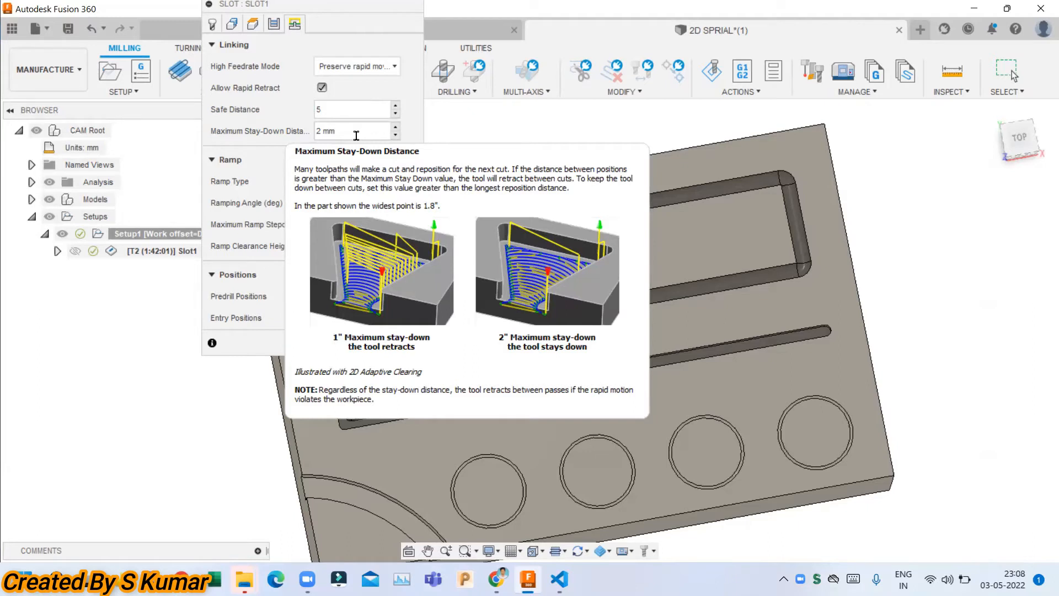
click(349, 129)
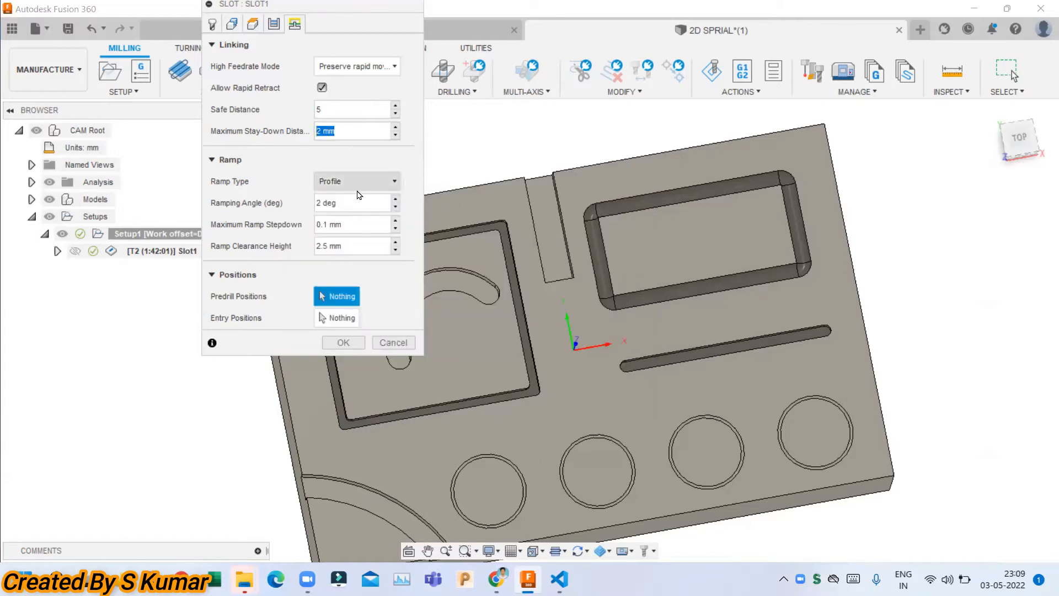
mouse_move(359, 194)
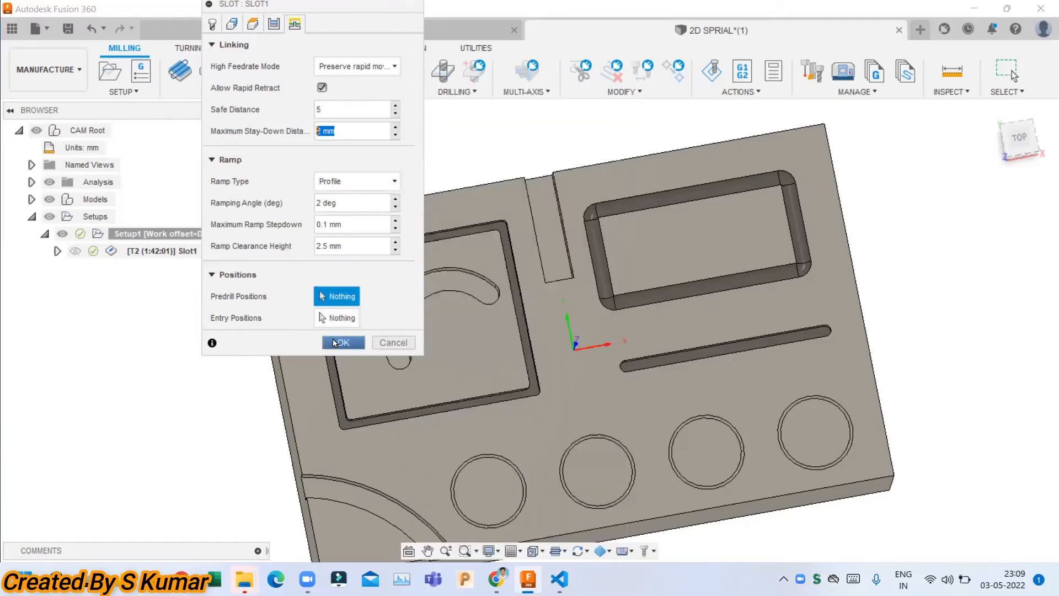
click(344, 343)
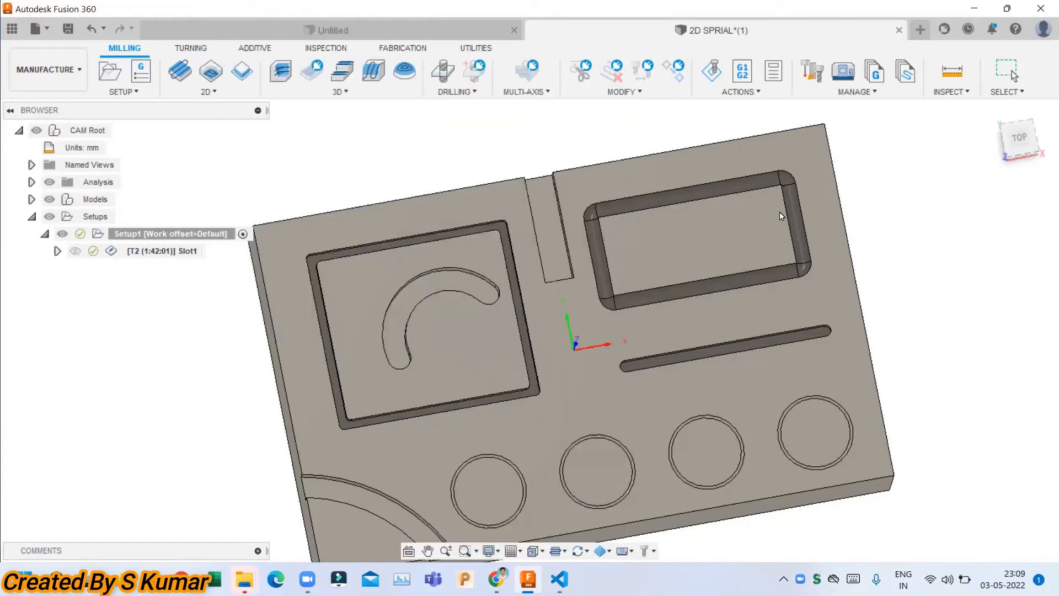
Change the slot operation's ramp type to Plunge and regenerate the toolpath
shift+middle_drag(734, 259, 701, 221)
scroll(833, 213, up, 6)
shift+middle_drag(506, 289, 425, 169)
right_click(144, 238)
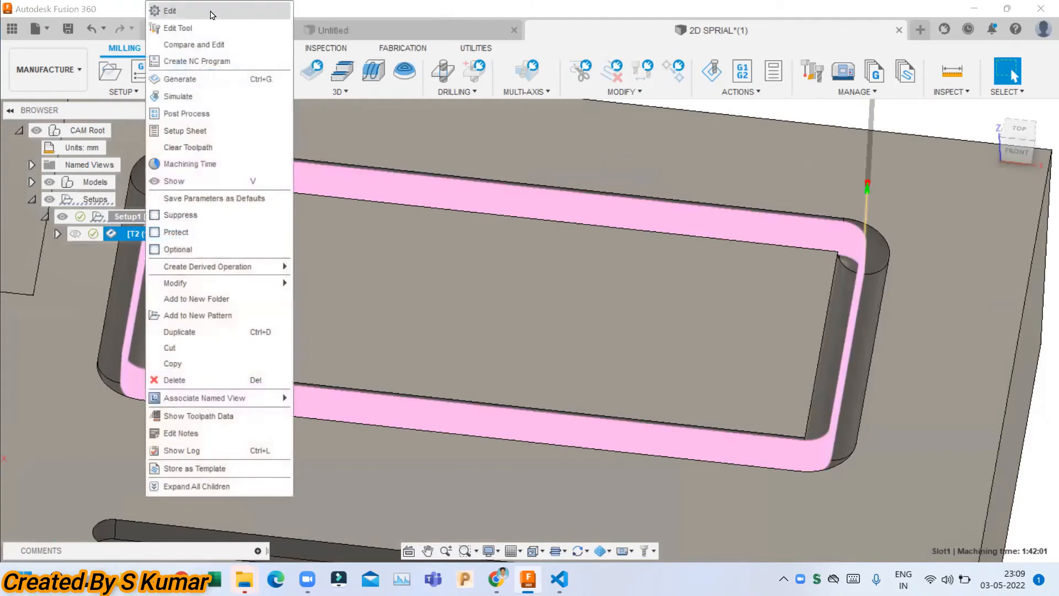
click(212, 15)
click(295, 24)
click(356, 182)
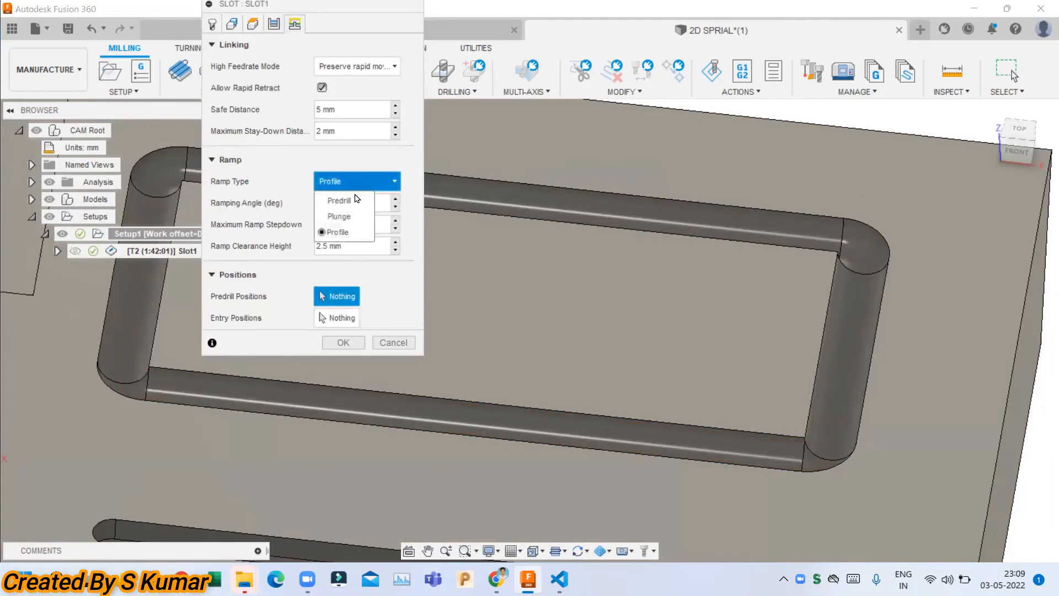
click(346, 216)
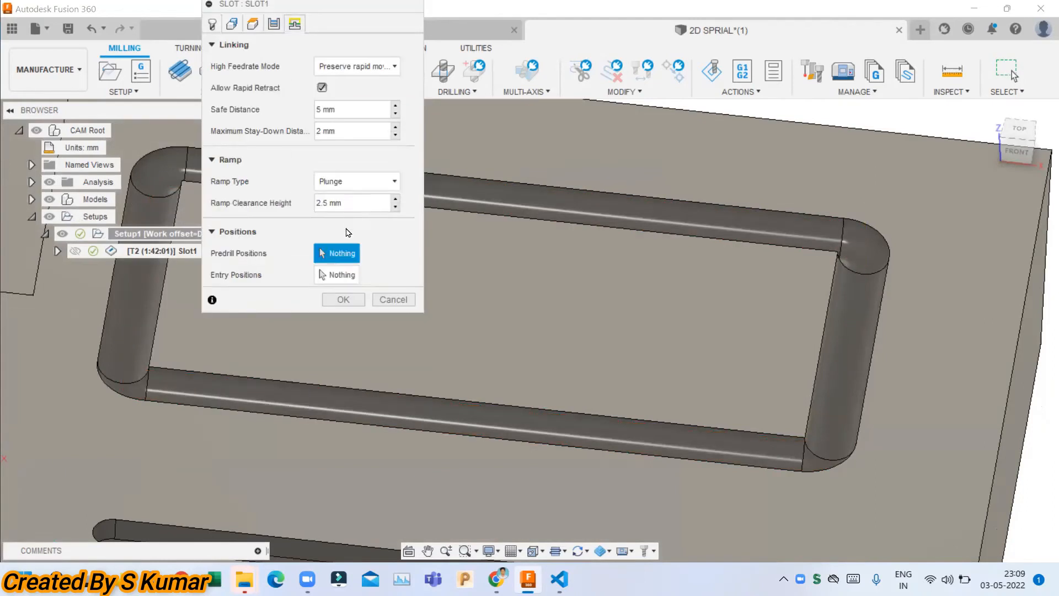
click(343, 300)
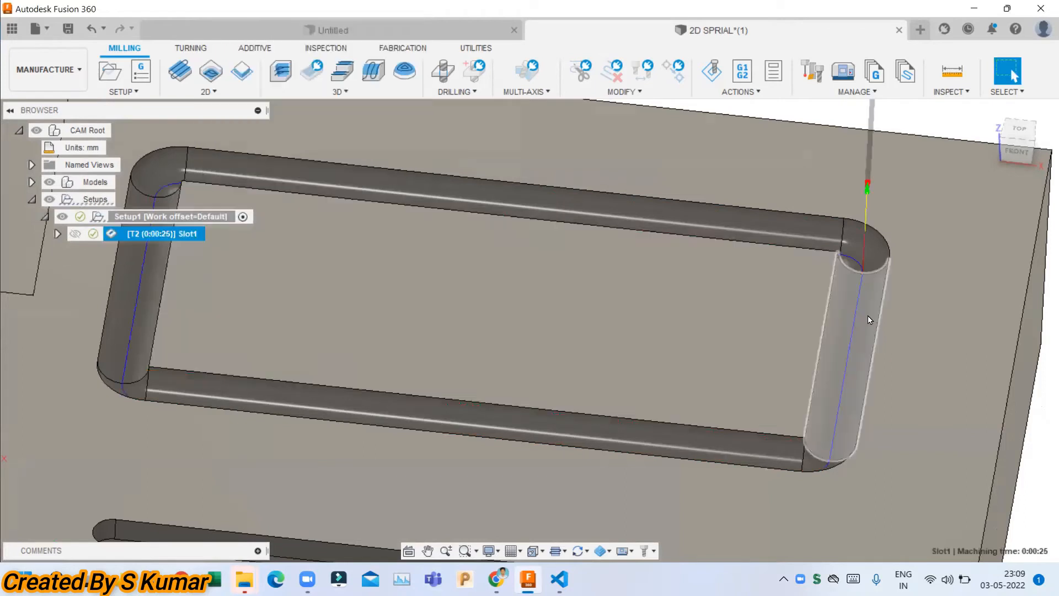
Inspect the plunge toolpath, try the Predrill ramp type, and set the slot operation's ramp type back to Profile
shift+middle_drag(690, 315, 543, 279)
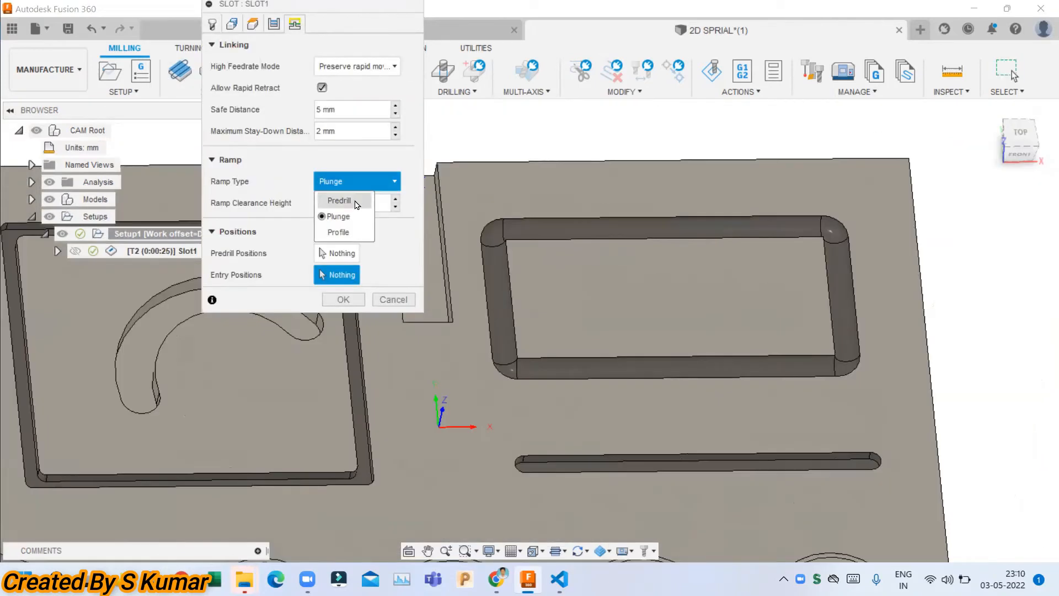
click(354, 201)
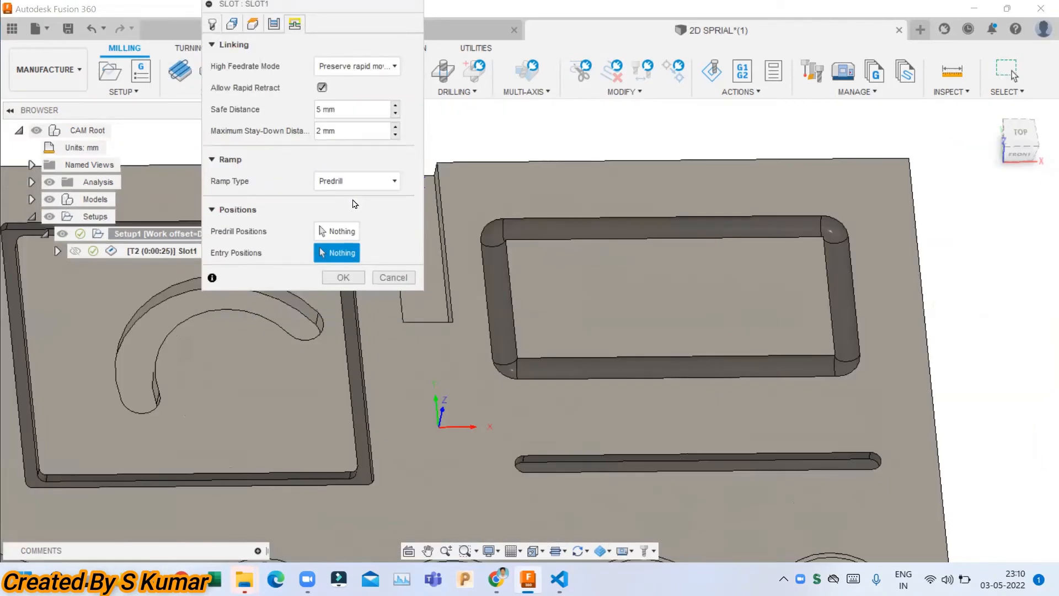
click(358, 185)
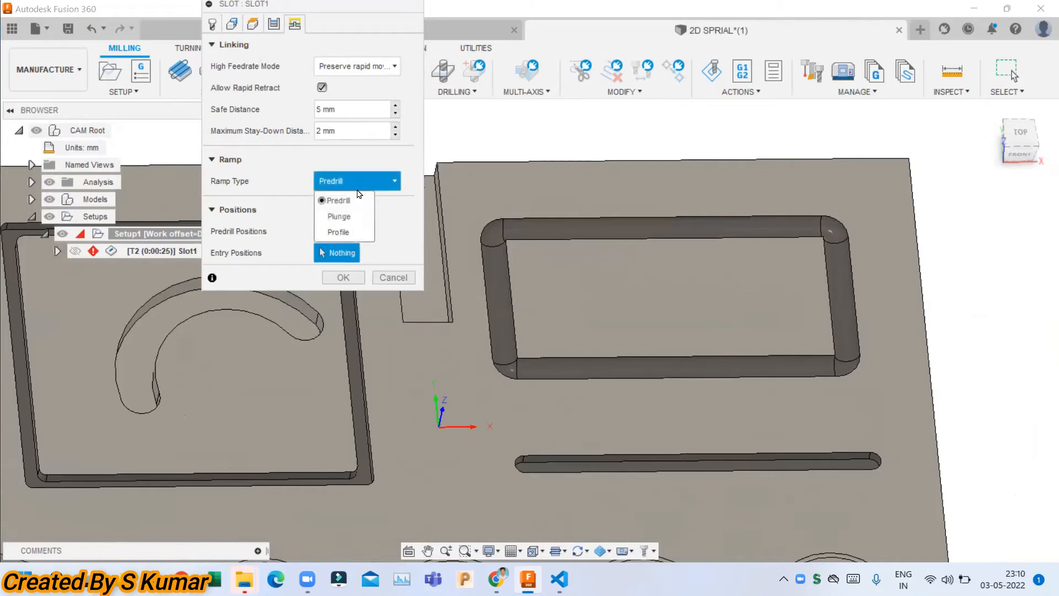
click(354, 232)
scroll(839, 299, up, 3)
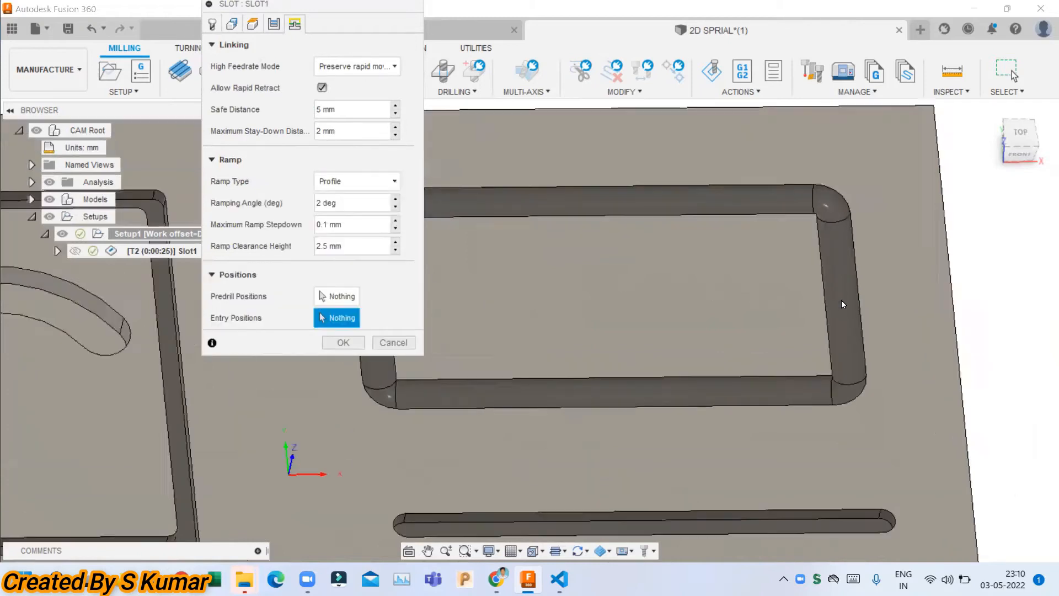
click(353, 202)
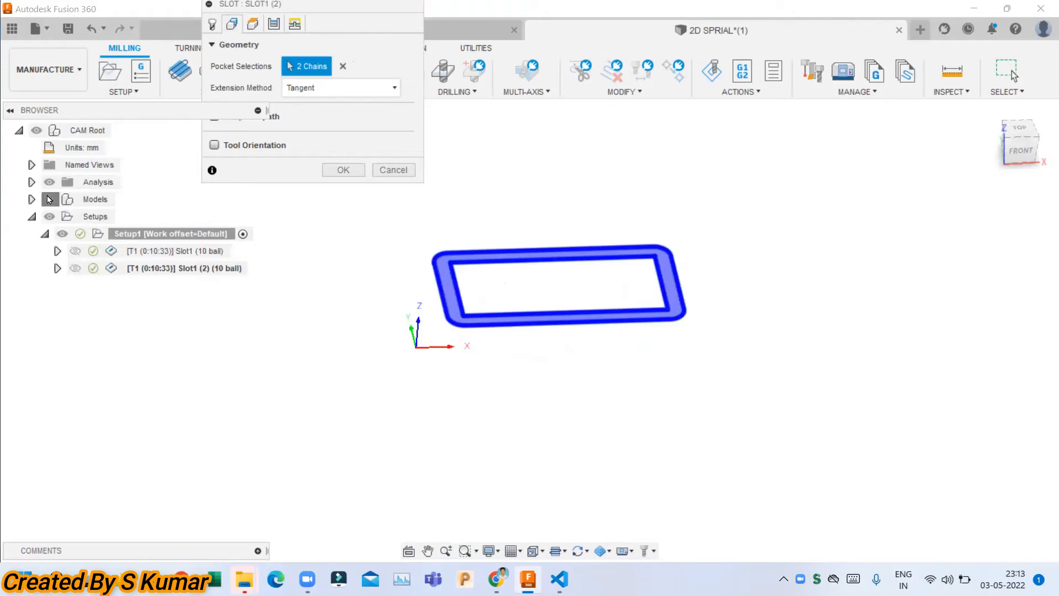
Show the model, replace the second slot operation's pocket selections with only the straight slot, and generate its toolpath
click(49, 199)
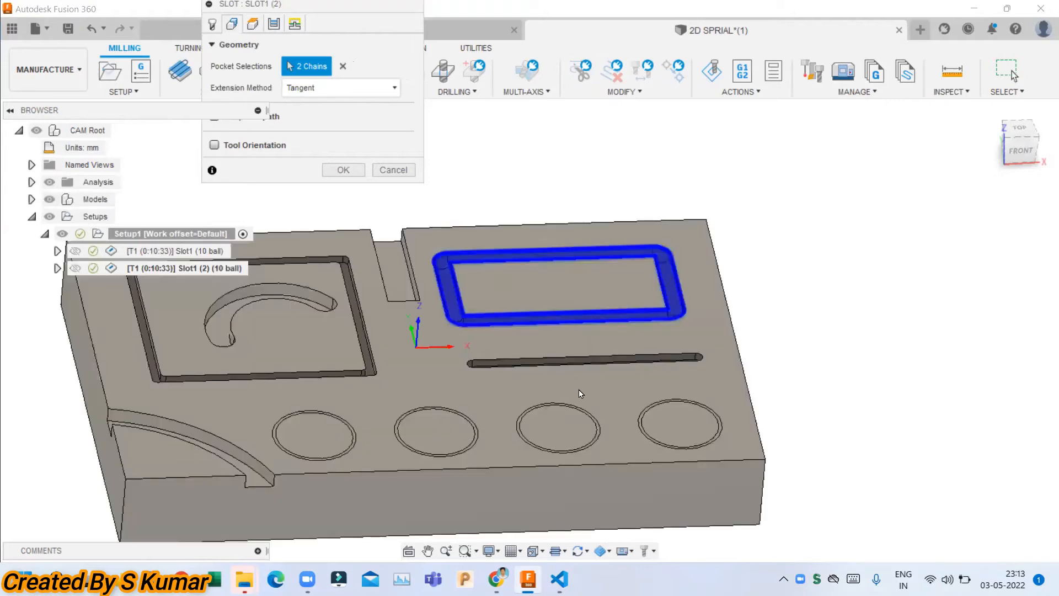
click(550, 362)
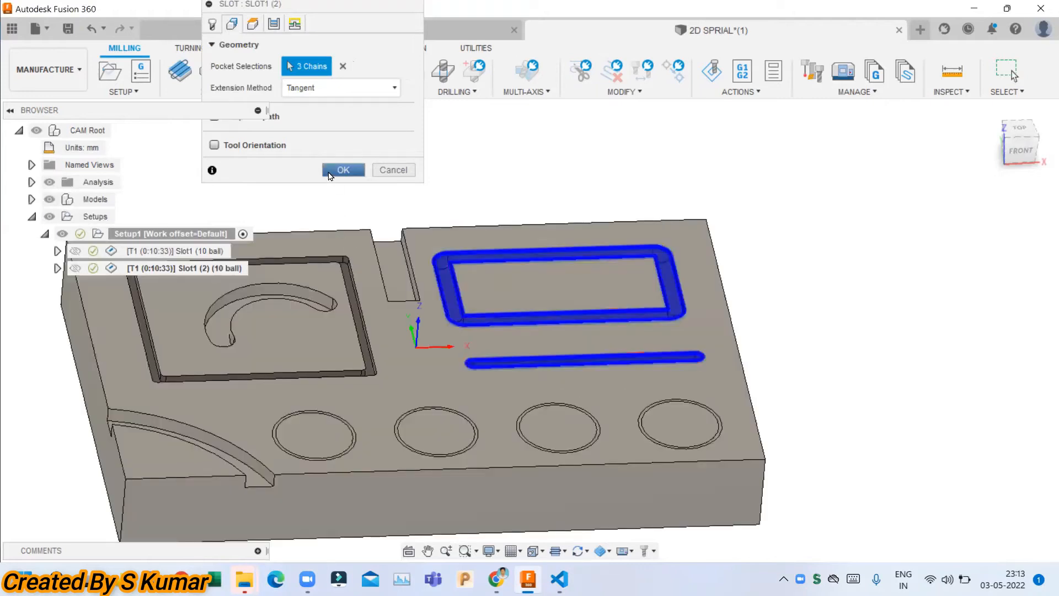
click(342, 66)
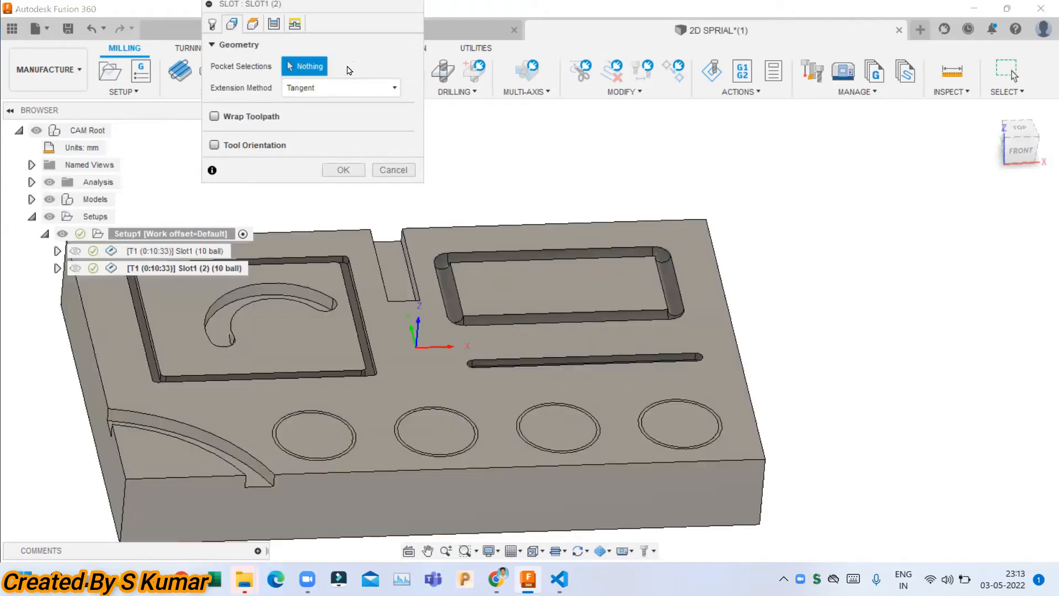
click(519, 370)
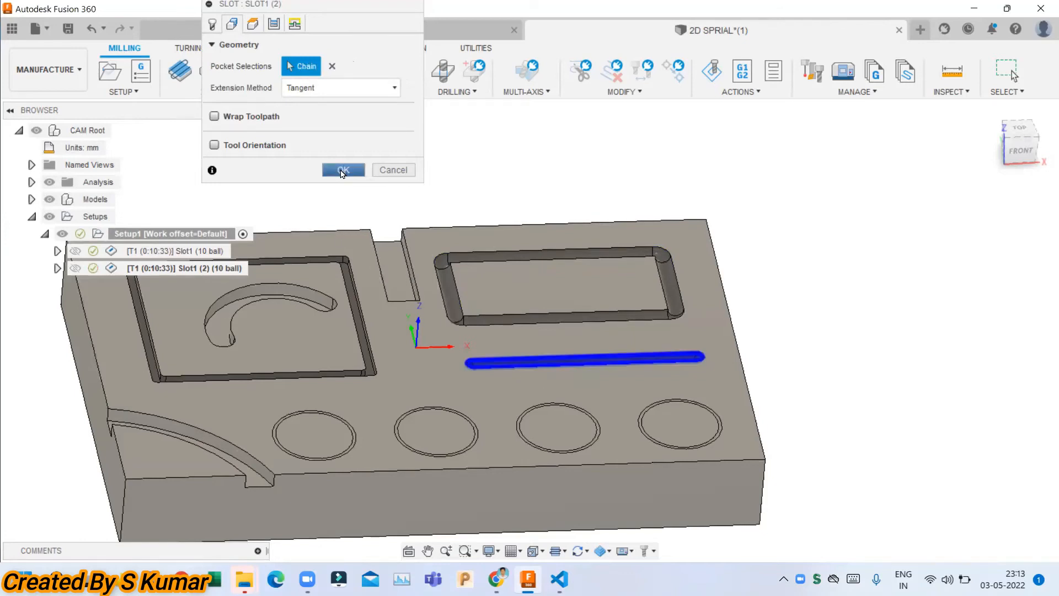
scroll(681, 367, up, 5)
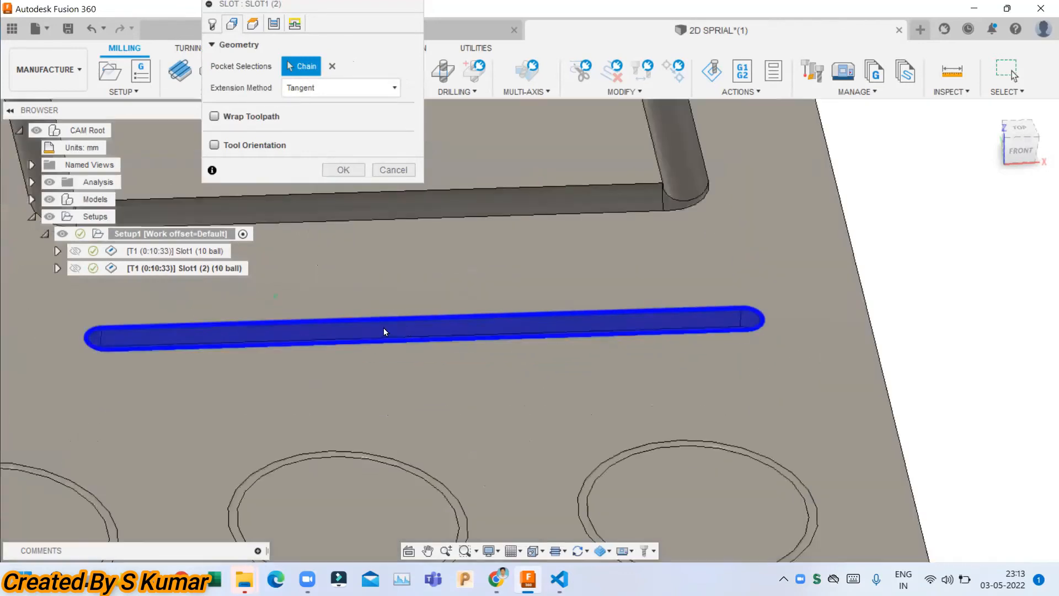
scroll(932, 271, down, 3)
shift+middle_drag(531, 198, 400, 235)
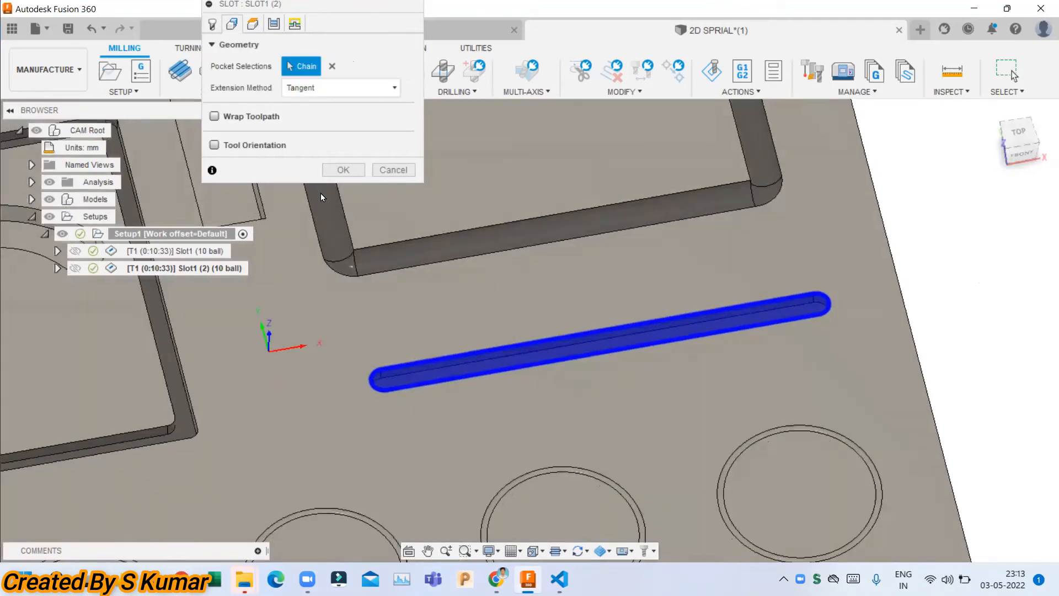
click(342, 171)
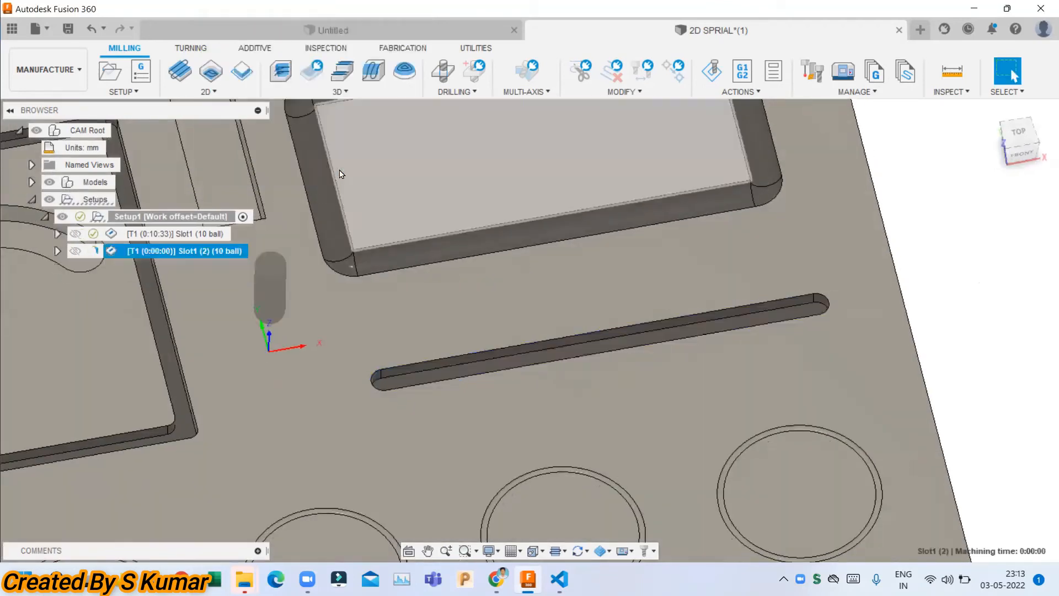
Change the straight slot operation's ramp type to Plunge and regenerate the toolpath
scroll(661, 340, up, 5)
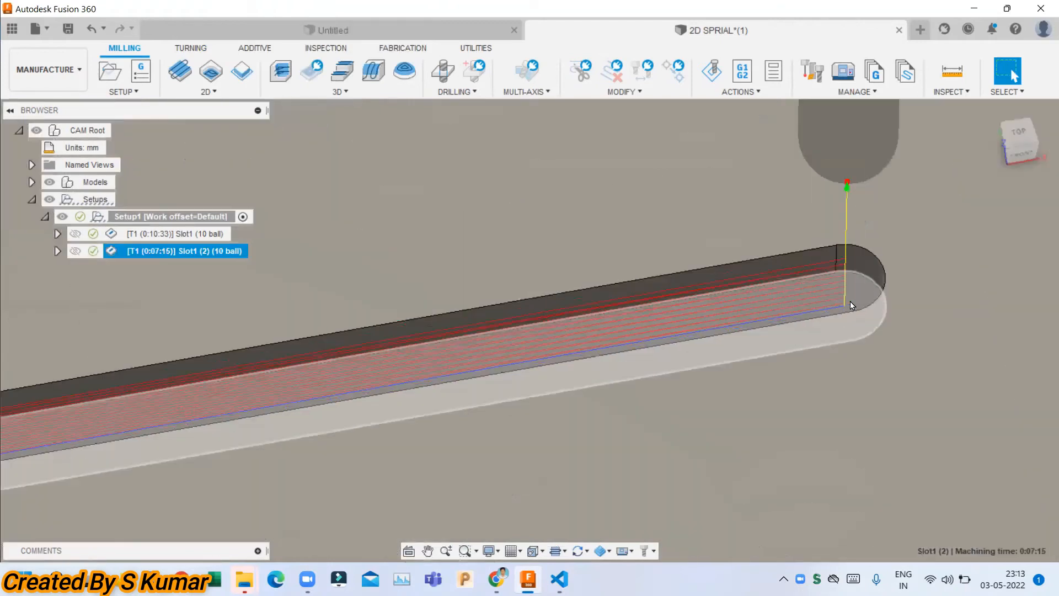
right_click(217, 251)
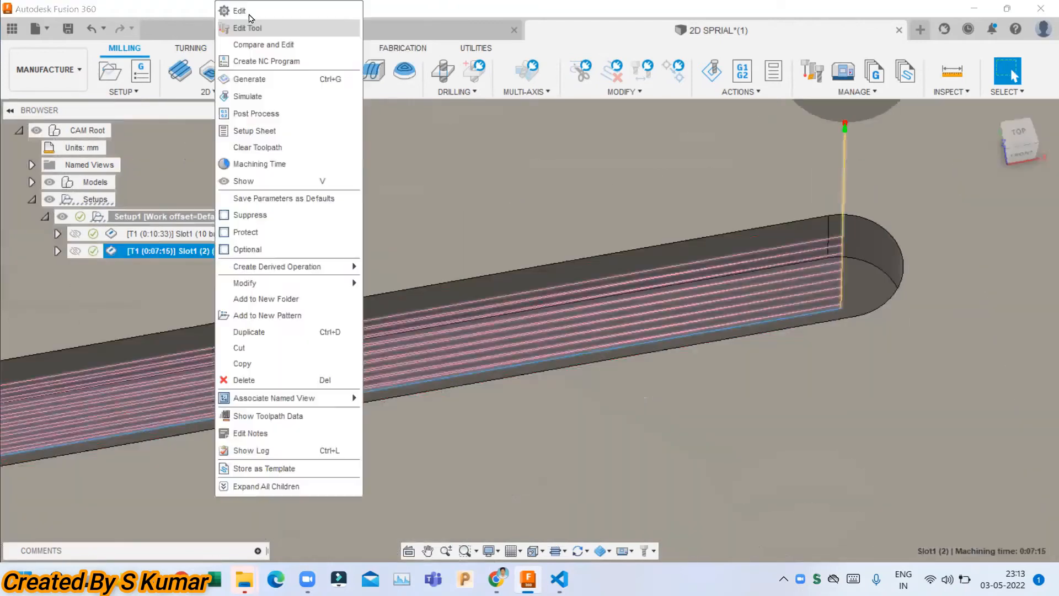
click(248, 12)
click(295, 23)
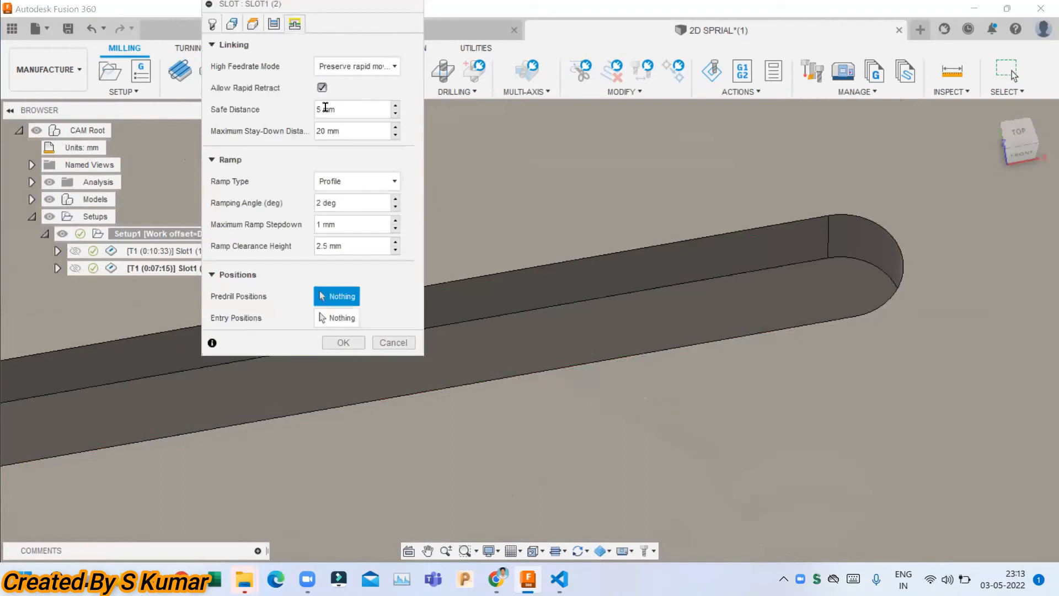
click(349, 184)
click(339, 216)
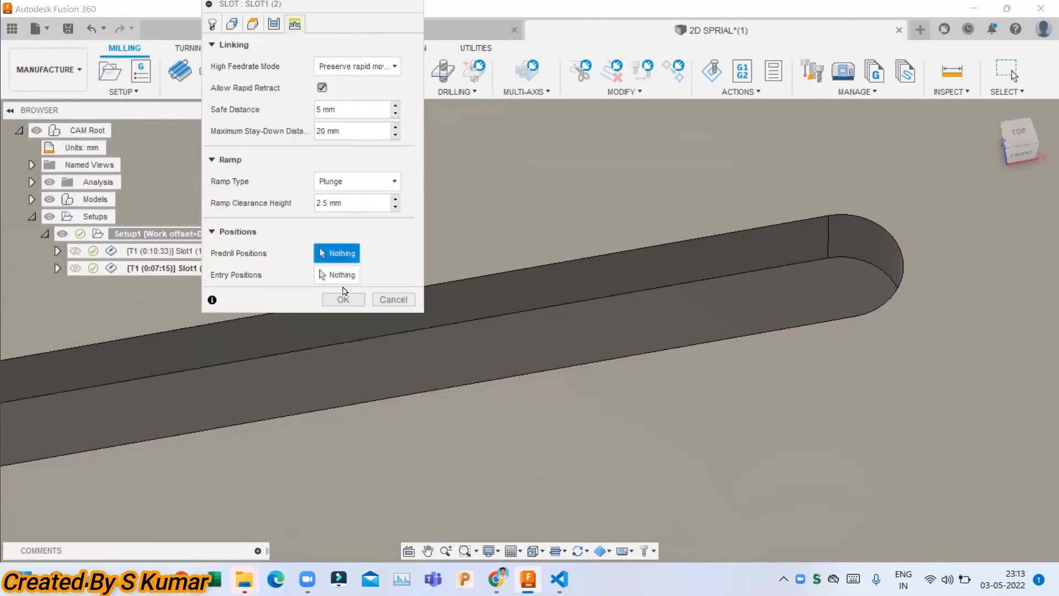
click(342, 300)
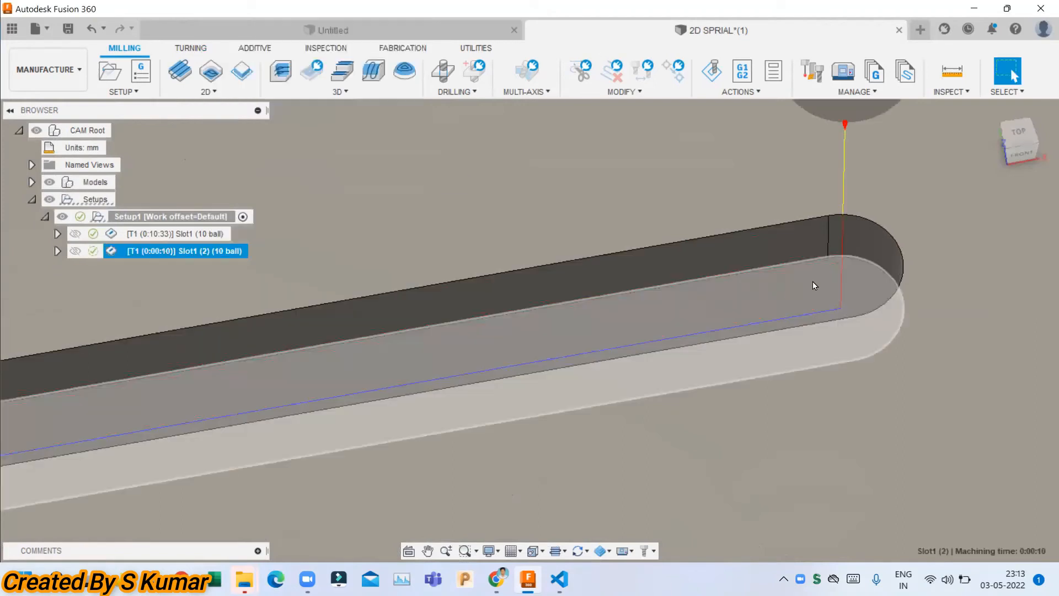
scroll(742, 279, down, 5)
click(981, 259)
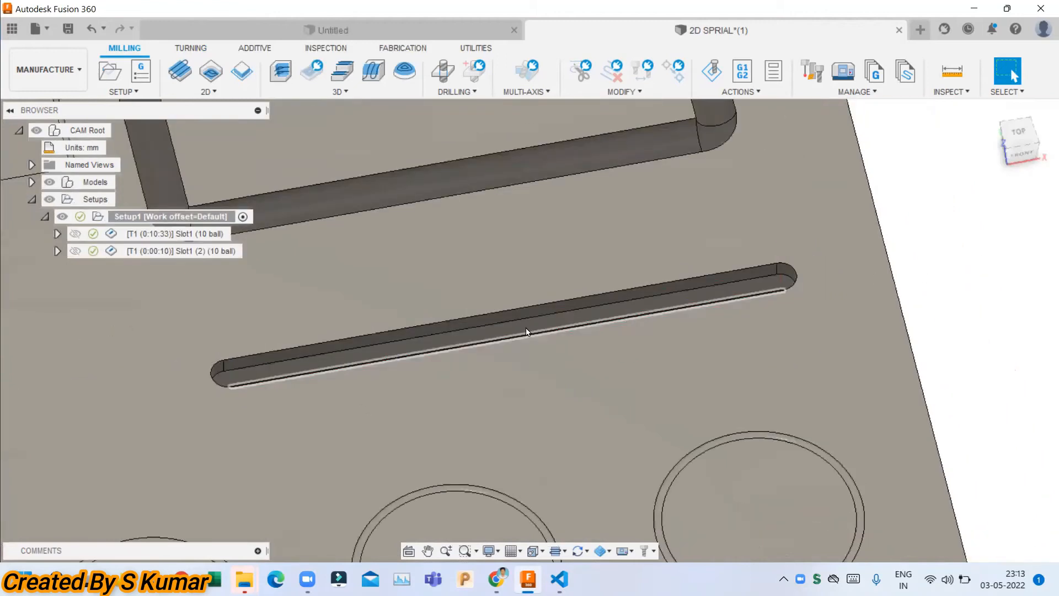
Set the straight slot operation's backoff distance to 20 mm and regenerate the toolpath
click(177, 251)
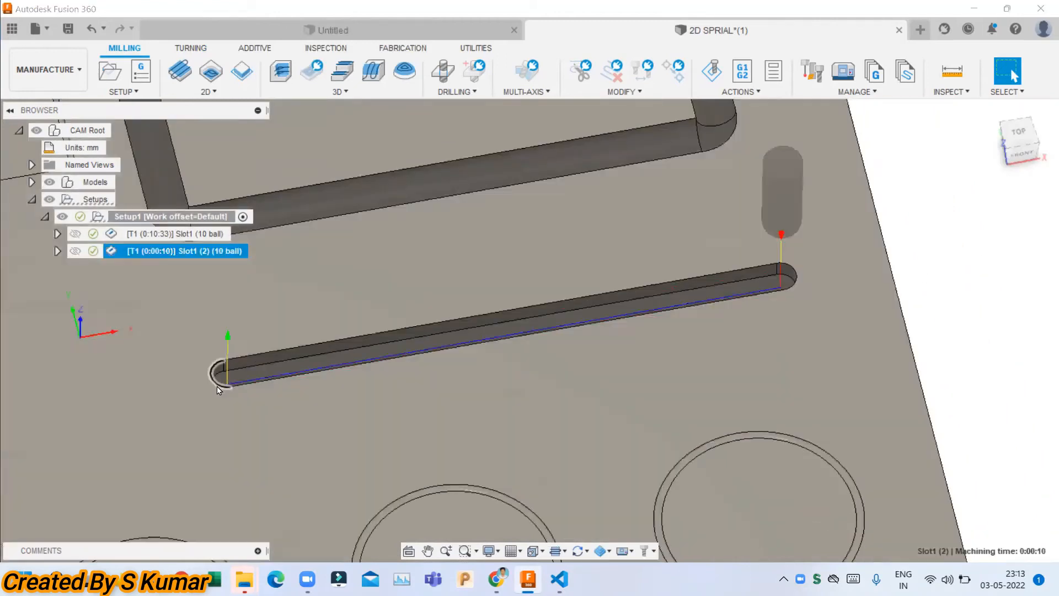
scroll(223, 390, up, 3)
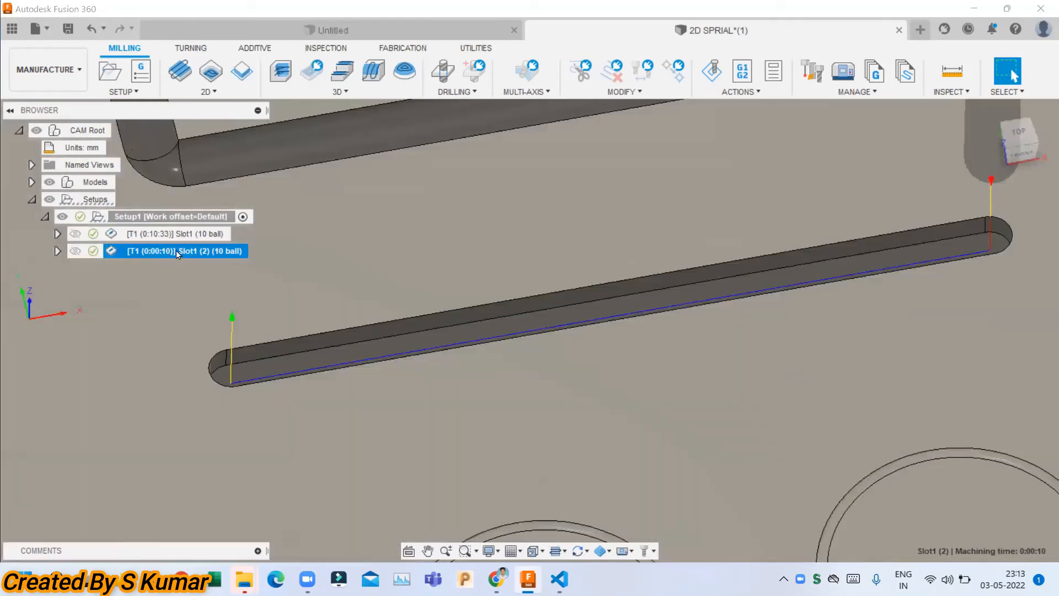
right_click(177, 251)
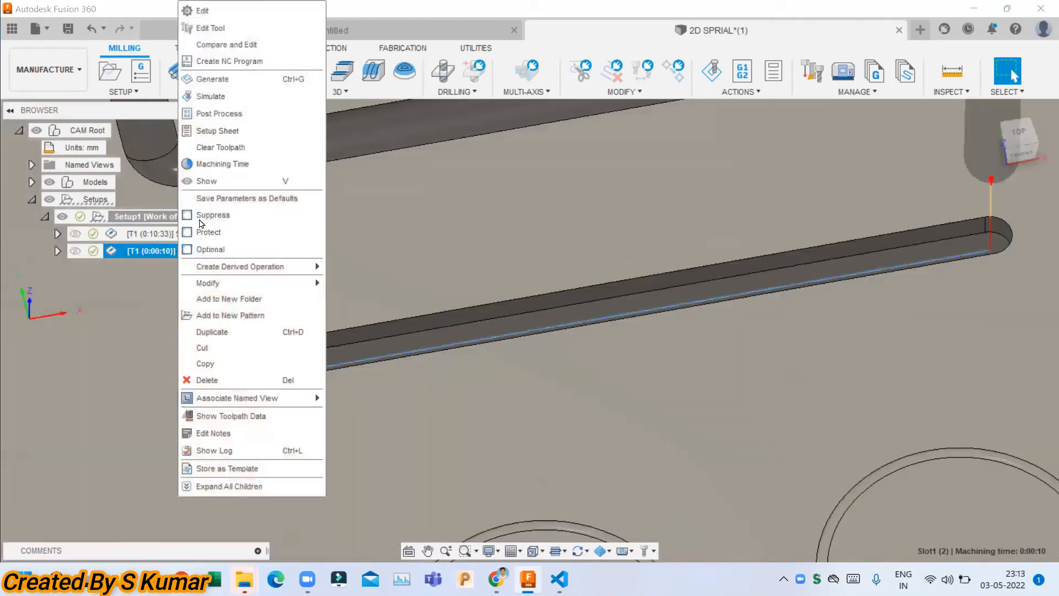
click(245, 12)
click(279, 25)
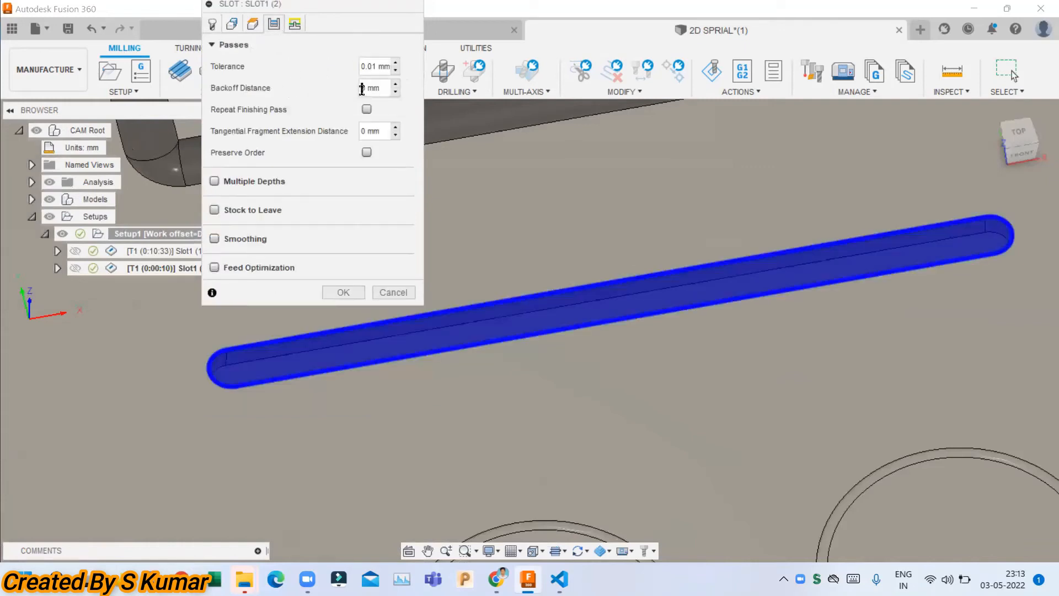
click(342, 292)
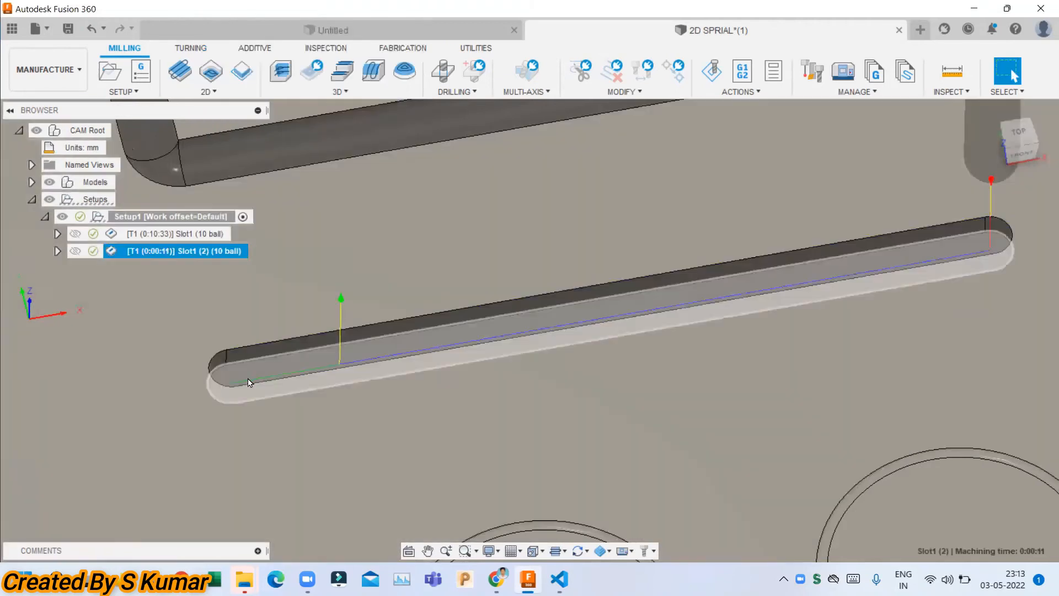
Simulate the straight slot toolpath to examine the backoff move, and close the simulation
right_click(171, 251)
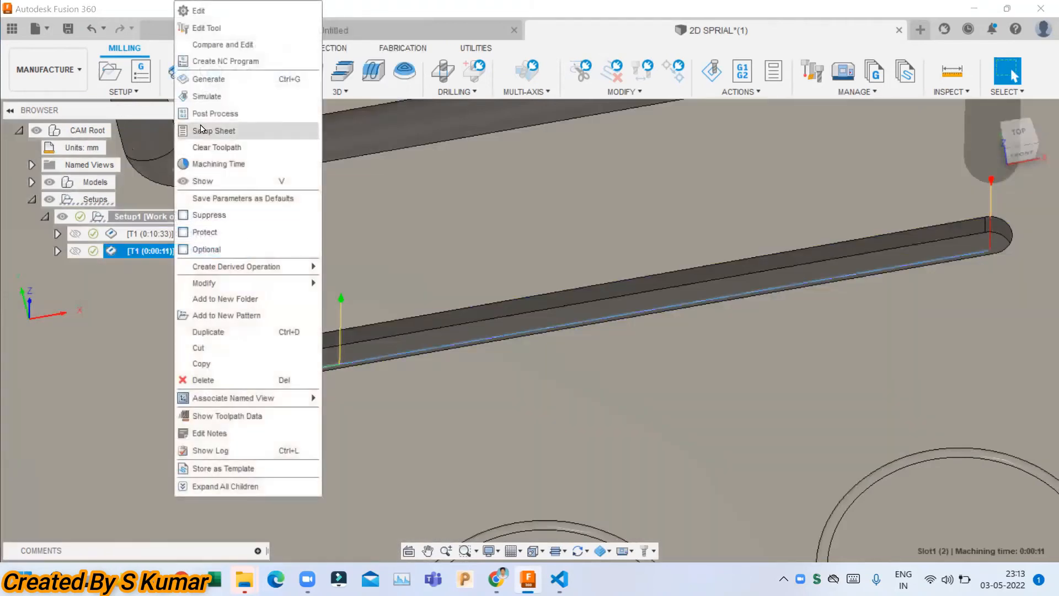
click(205, 96)
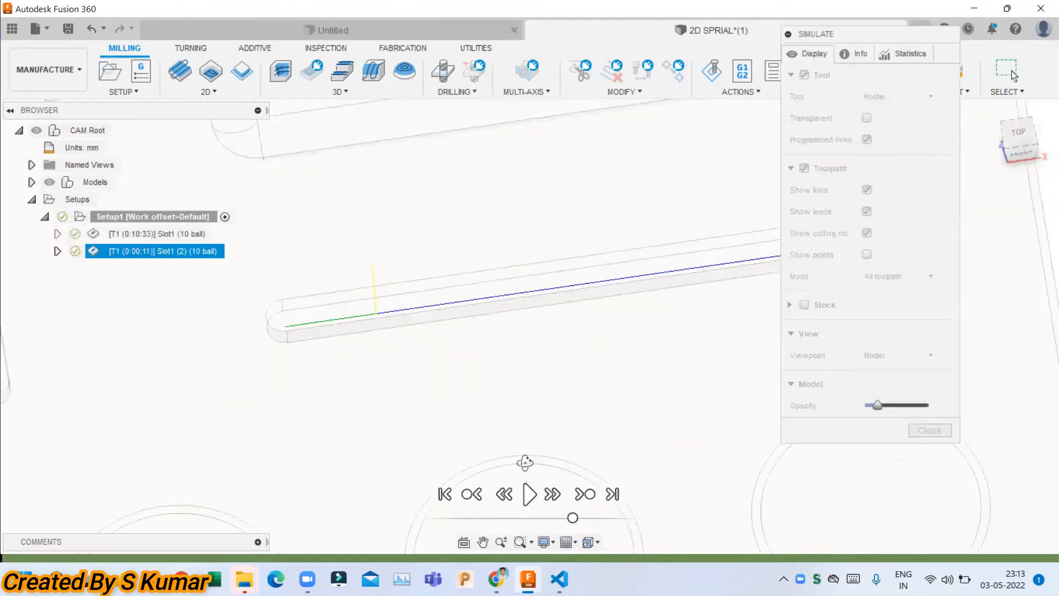
click(529, 494)
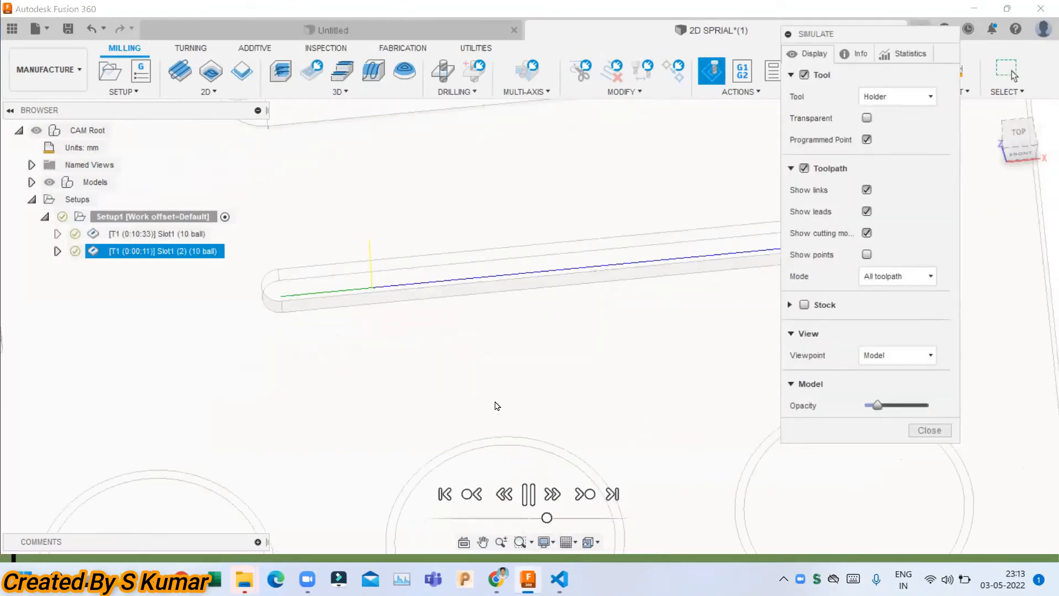
scroll(495, 402, down, 3)
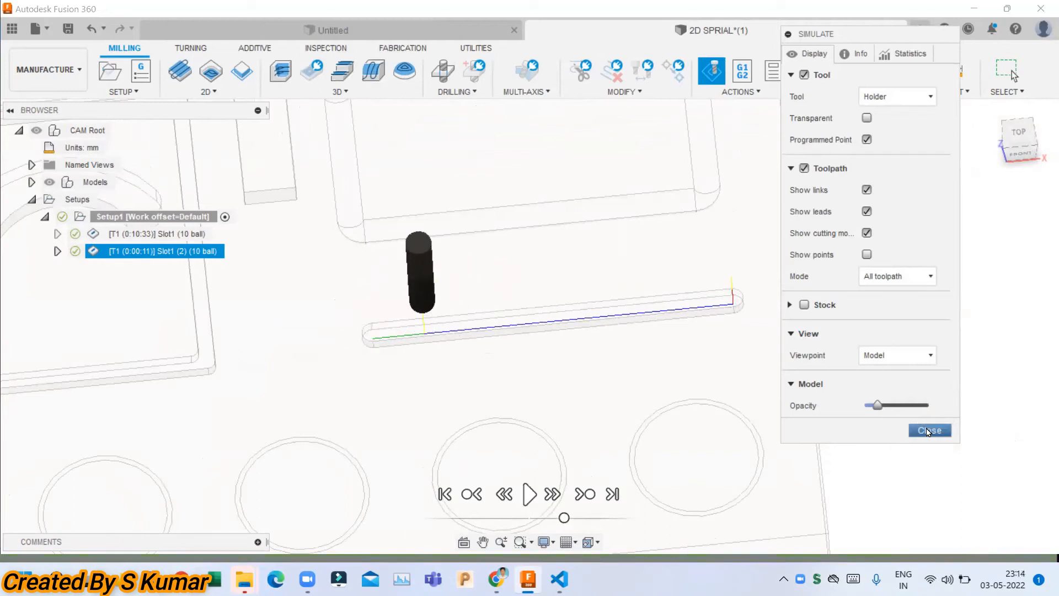
click(930, 430)
Enable Repeat Finishing Pass for the straight slot operation and regenerate the toolpath
right_click(141, 251)
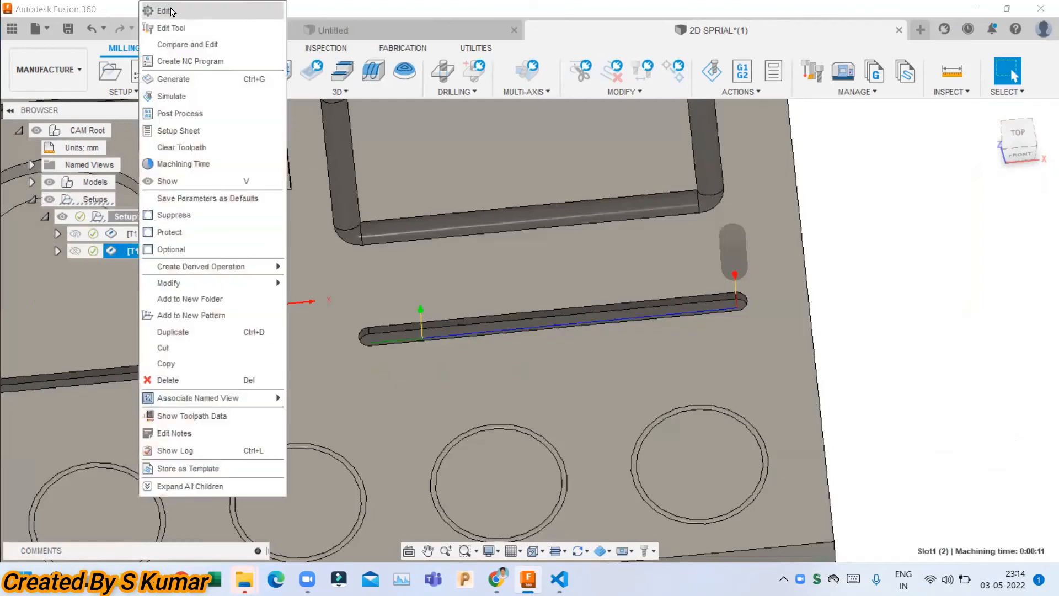
click(165, 10)
click(273, 23)
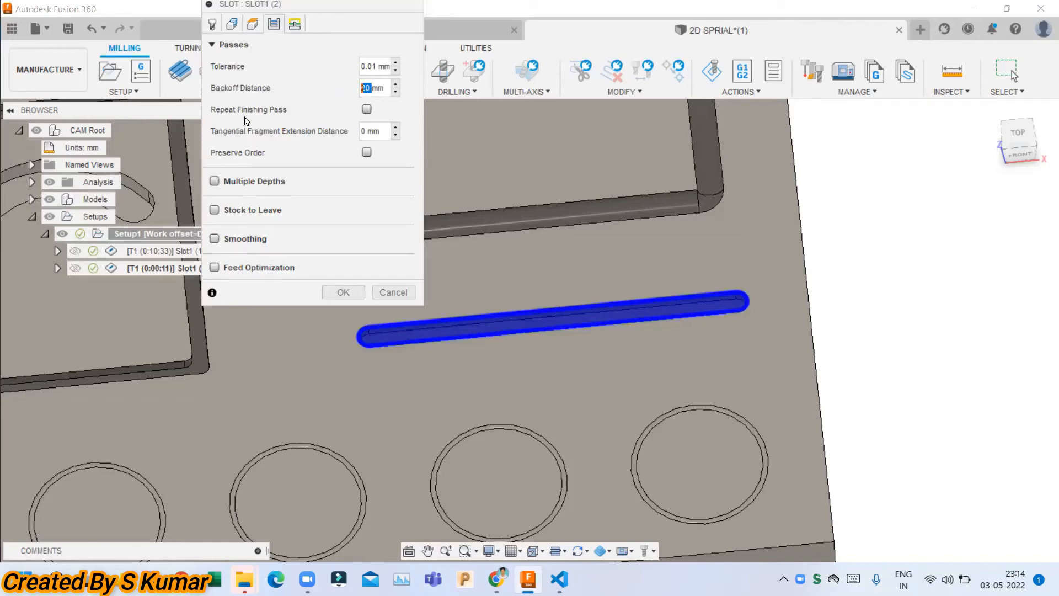
click(367, 110)
click(343, 292)
Simulate the straight slot toolpath with the repeated finishing pass, and close the simulation
right_click(141, 251)
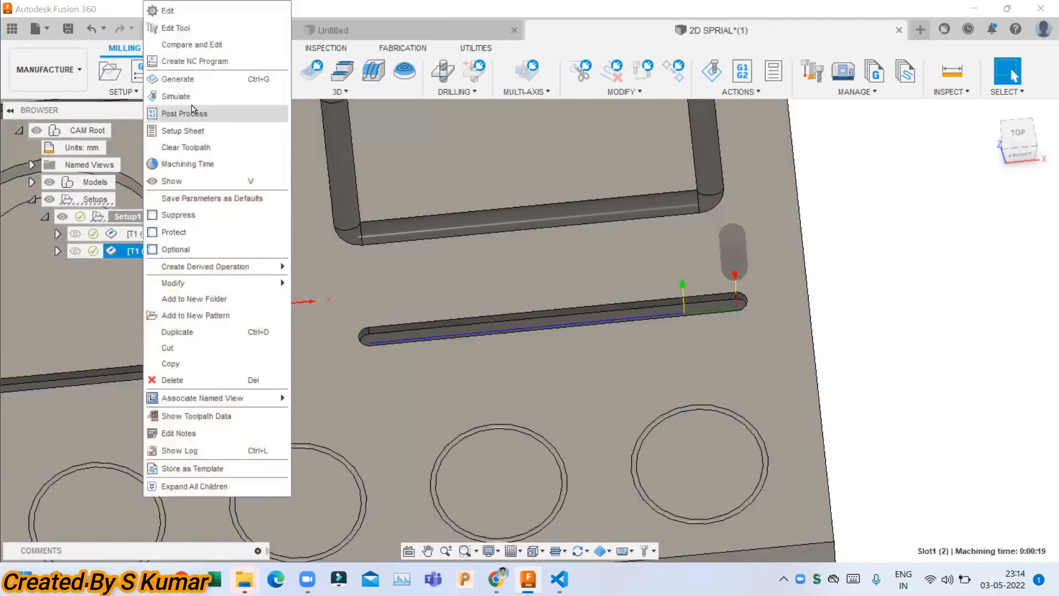
click(182, 96)
click(528, 494)
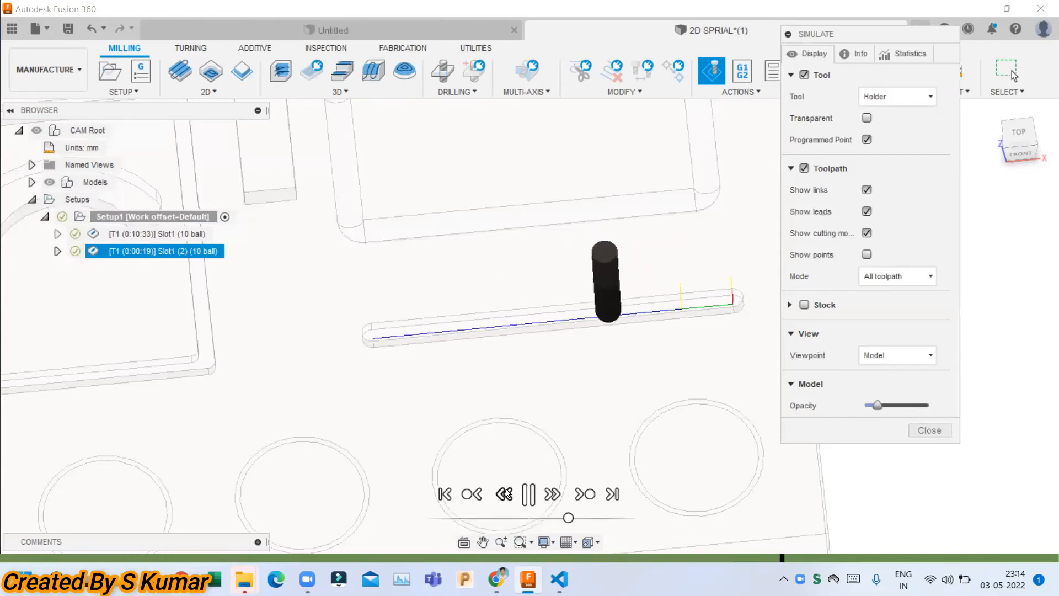
click(528, 494)
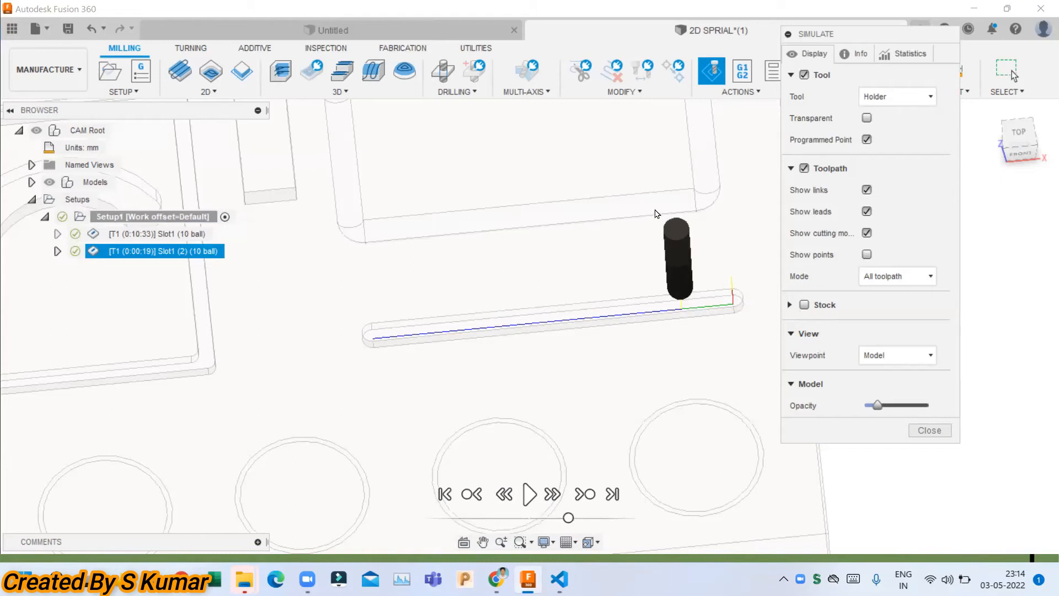
click(934, 432)
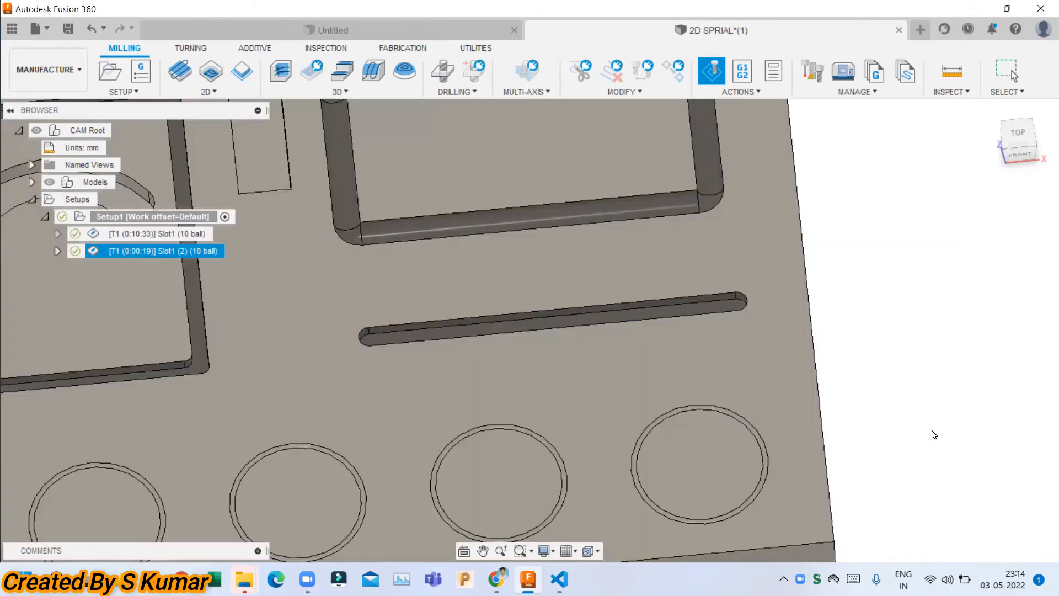
Enable Multiple Depths with a 1 mm maximum roughing stepdown for the straight slot operation and regenerate the toolpath
right_click(184, 251)
click(232, 9)
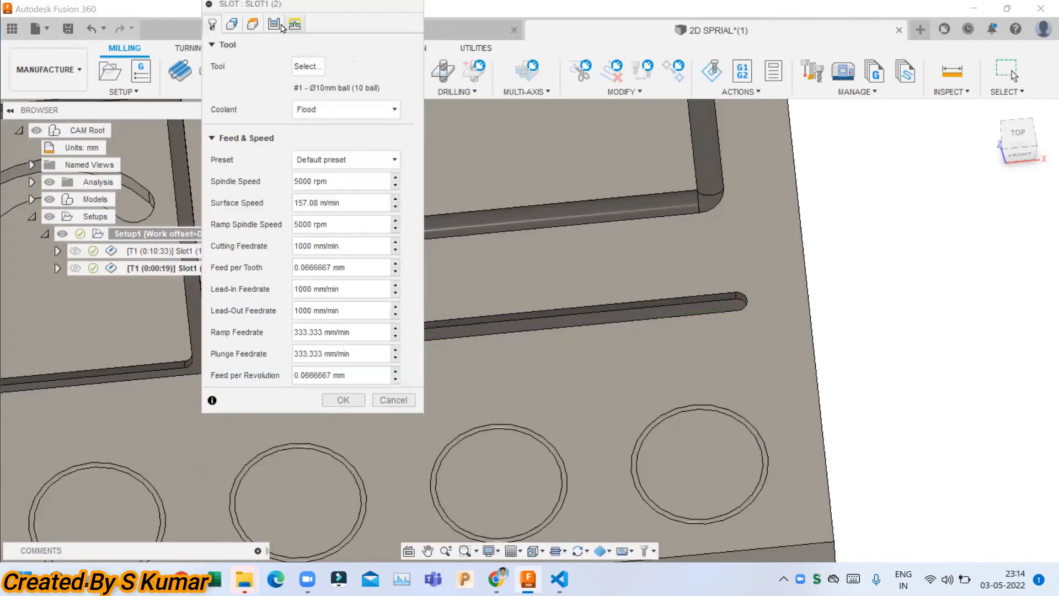
click(280, 25)
click(367, 109)
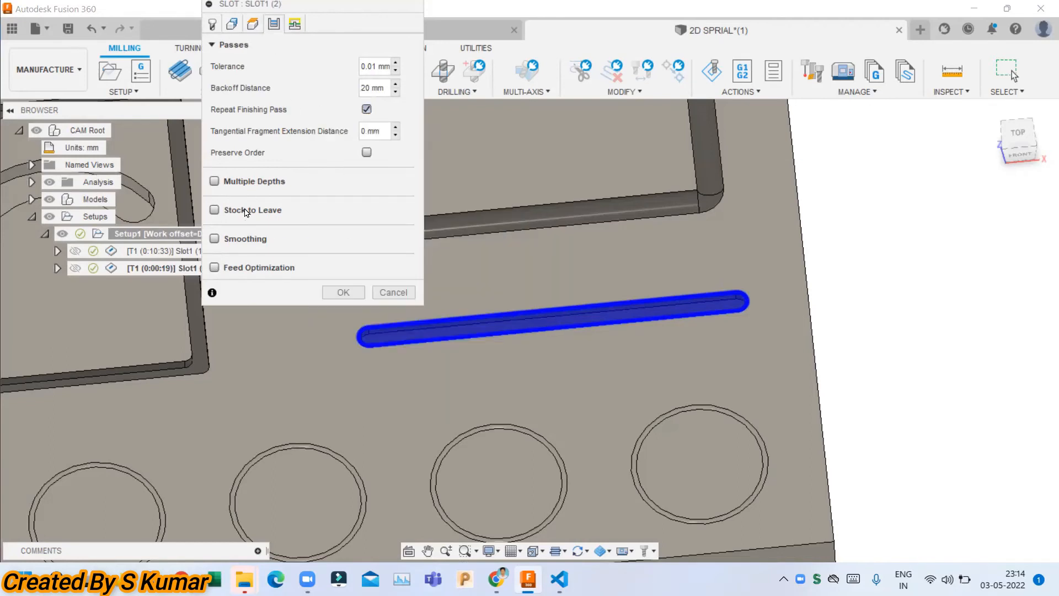
click(214, 181)
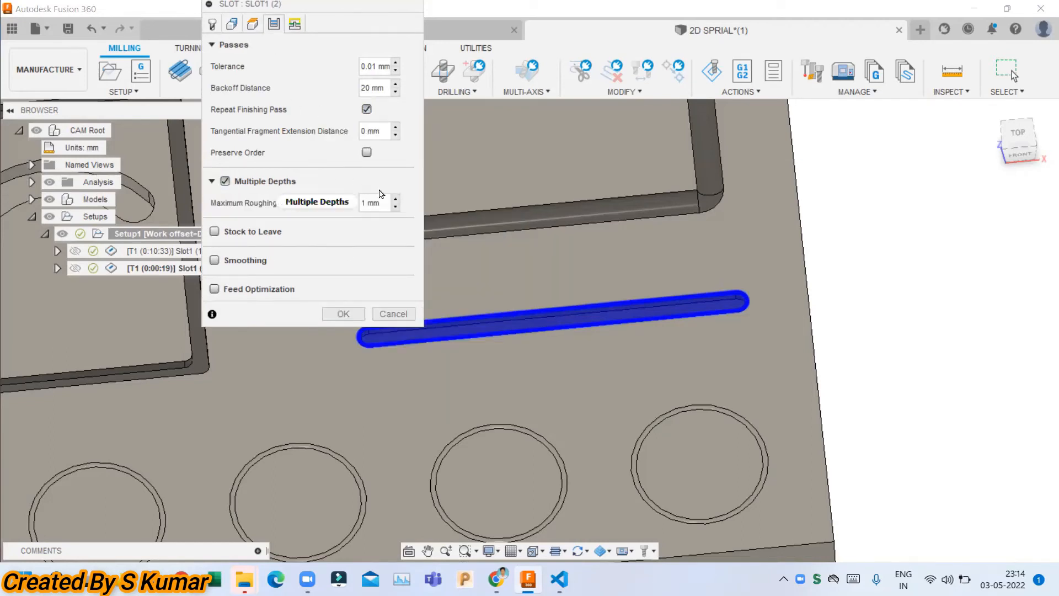
click(342, 312)
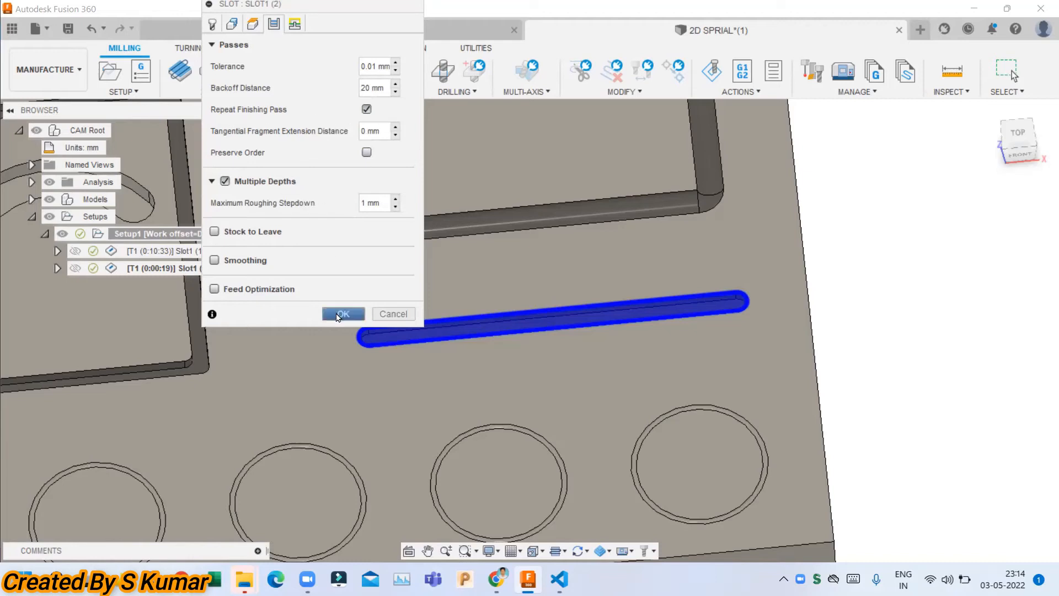
click(343, 313)
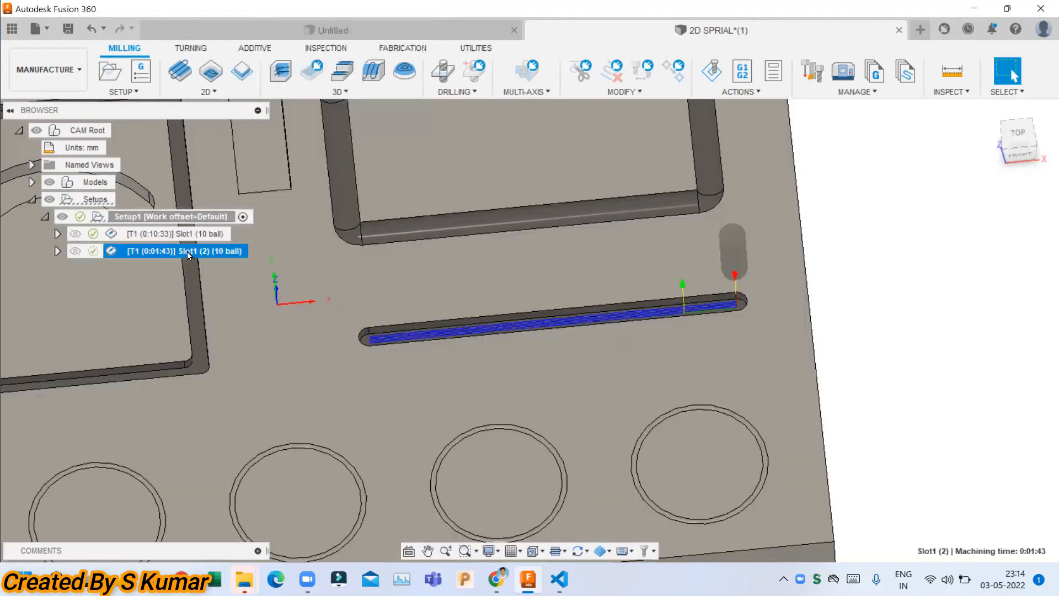
Simulate the straight slot toolpath with multiple depths, examine the stepdown passes, and close the simulation
right_click(188, 252)
click(245, 101)
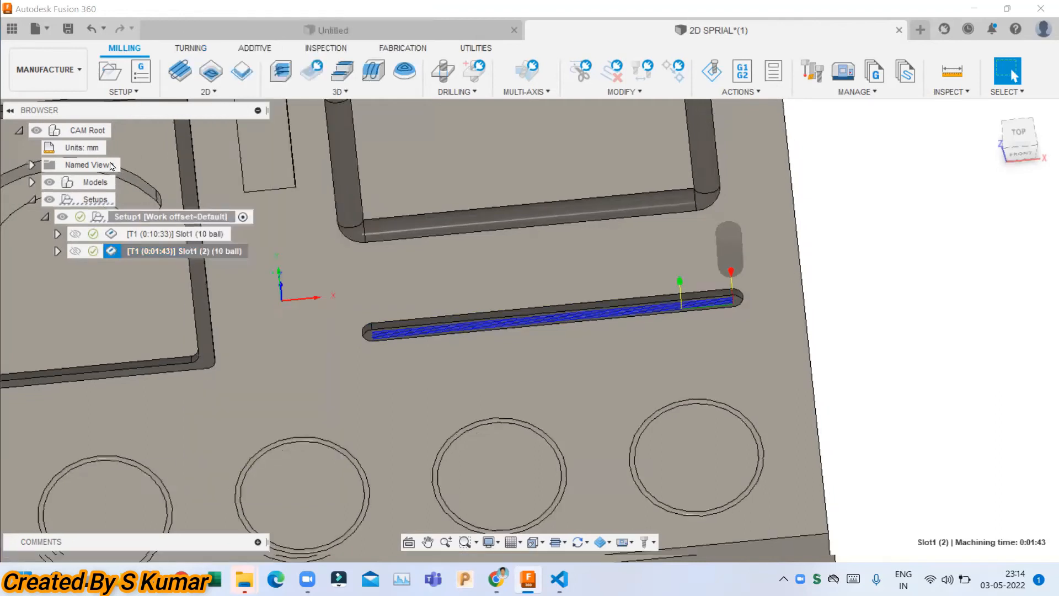
shift+middle_drag(422, 269, 382, 84)
shift+middle_drag(678, 267, 535, 470)
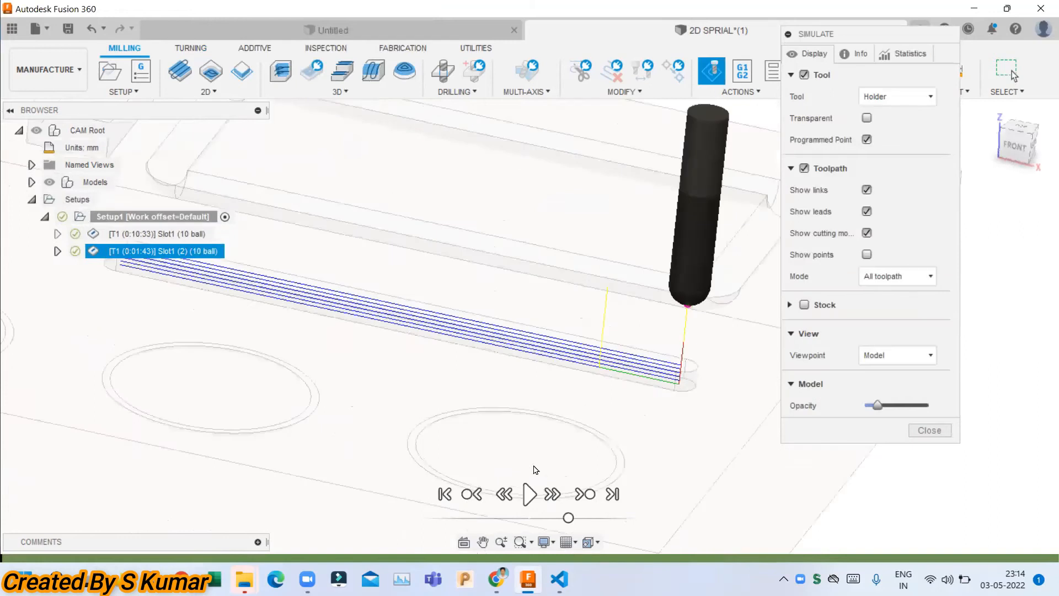
click(529, 494)
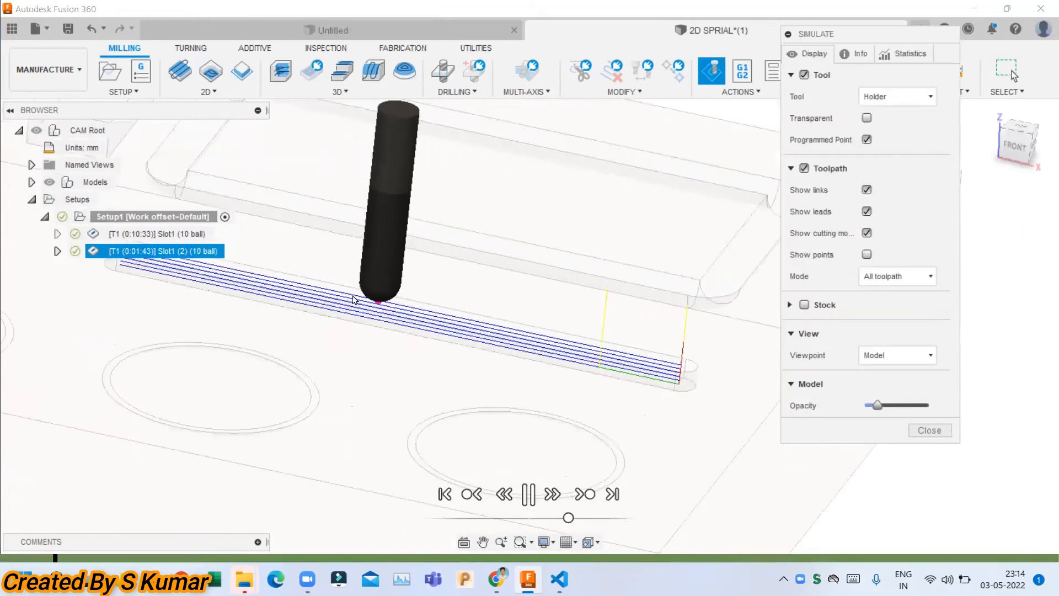
click(534, 498)
scroll(605, 368, down, 1)
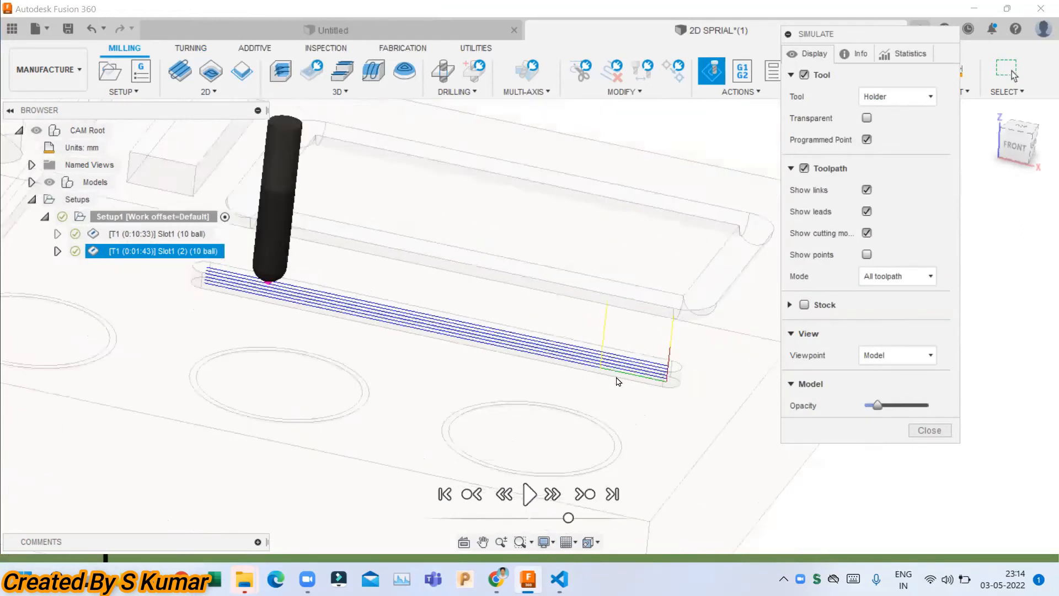
scroll(344, 308, up, 4)
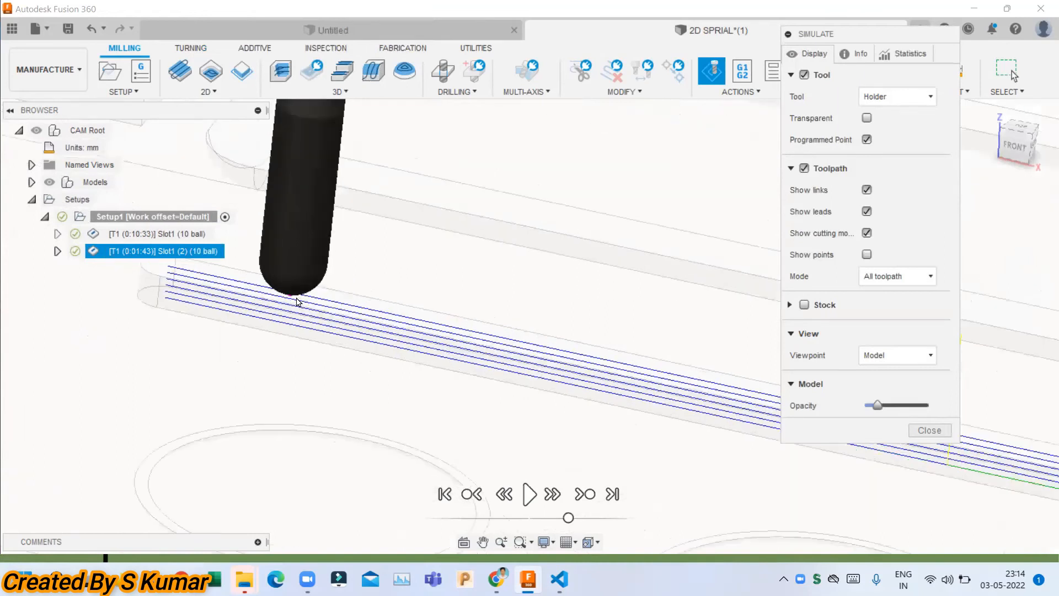
scroll(298, 299, down, 2)
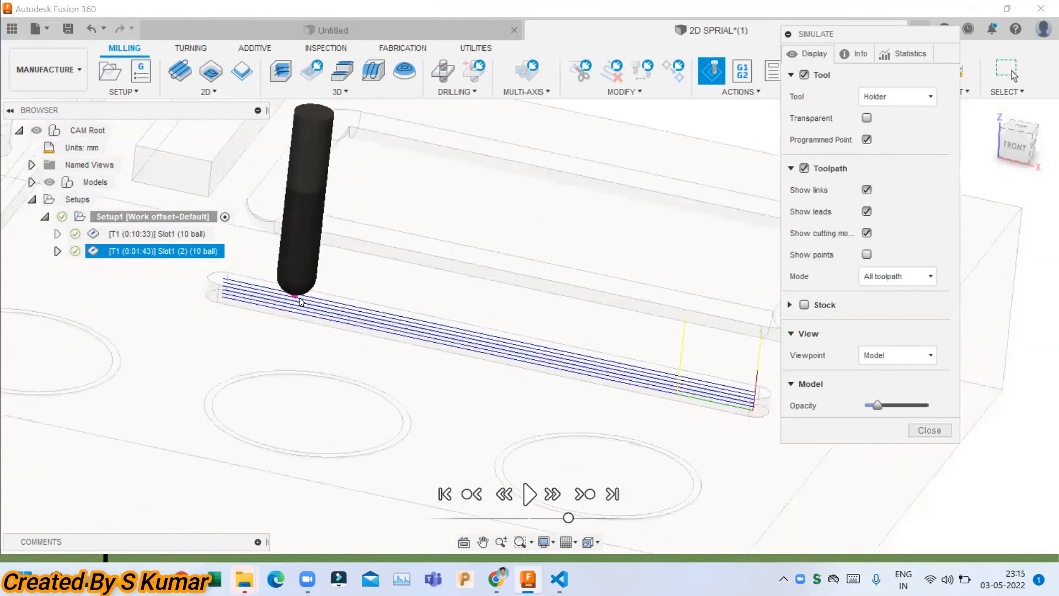
scroll(754, 417, up, 2)
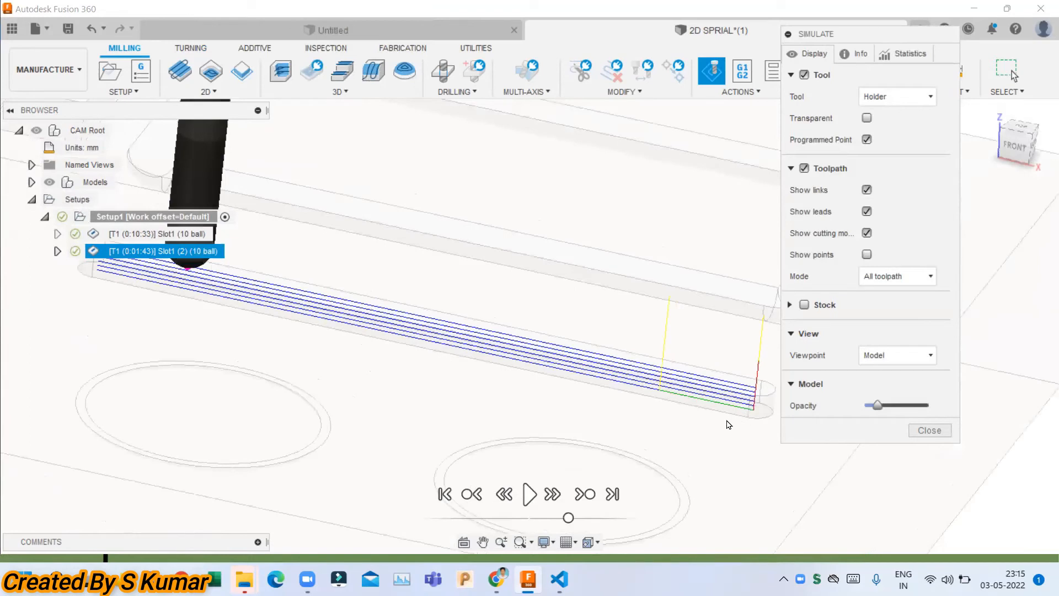
click(920, 432)
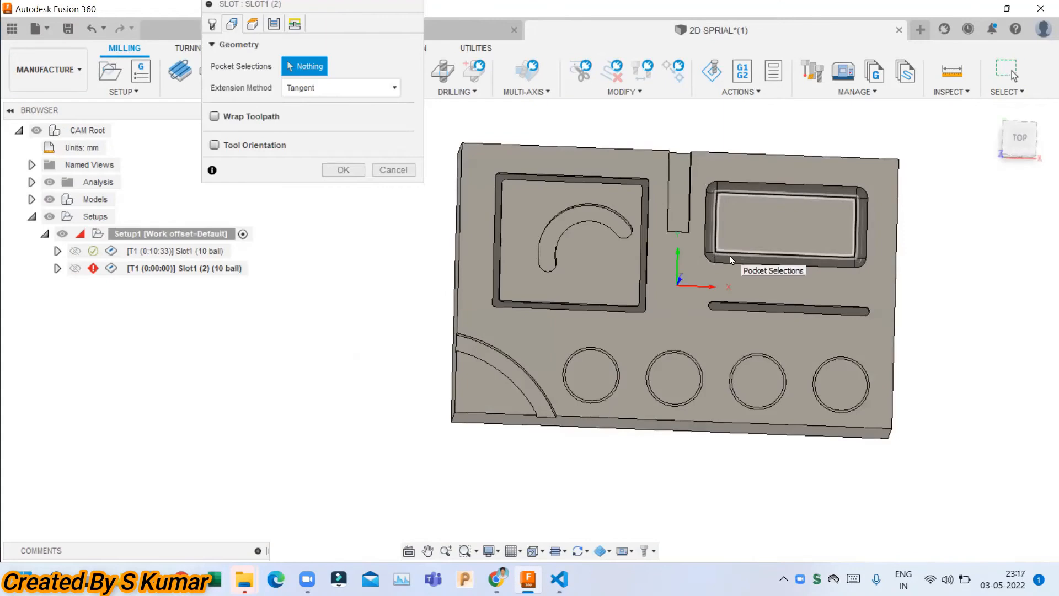
Select both edges of the third circular groove as the second slot operation's pocket geometry and regenerate the toolpath
scroll(710, 262, up, 5)
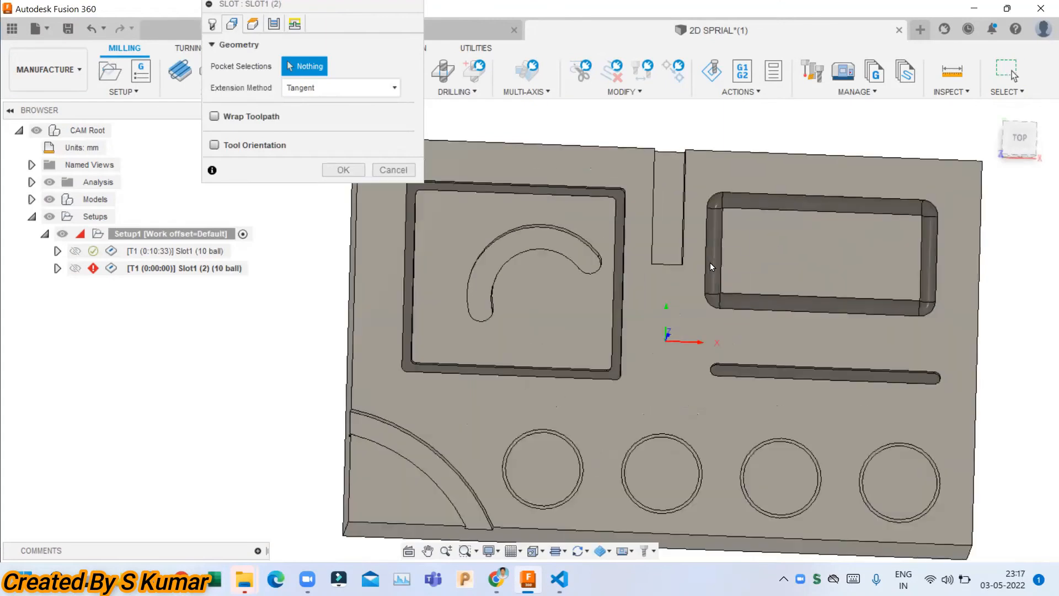
scroll(718, 382, up, 5)
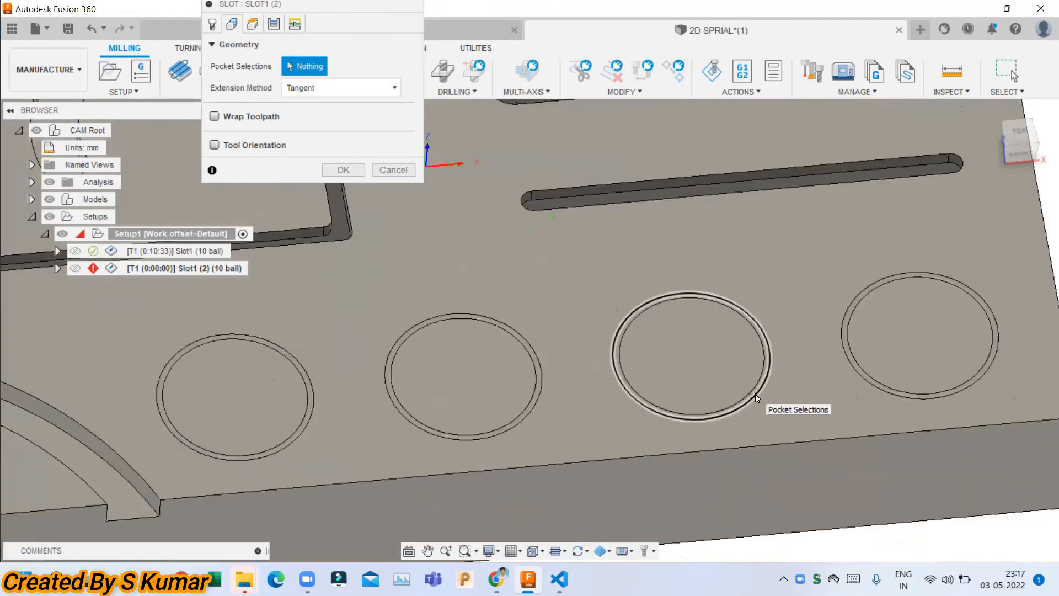
click(755, 395)
click(749, 385)
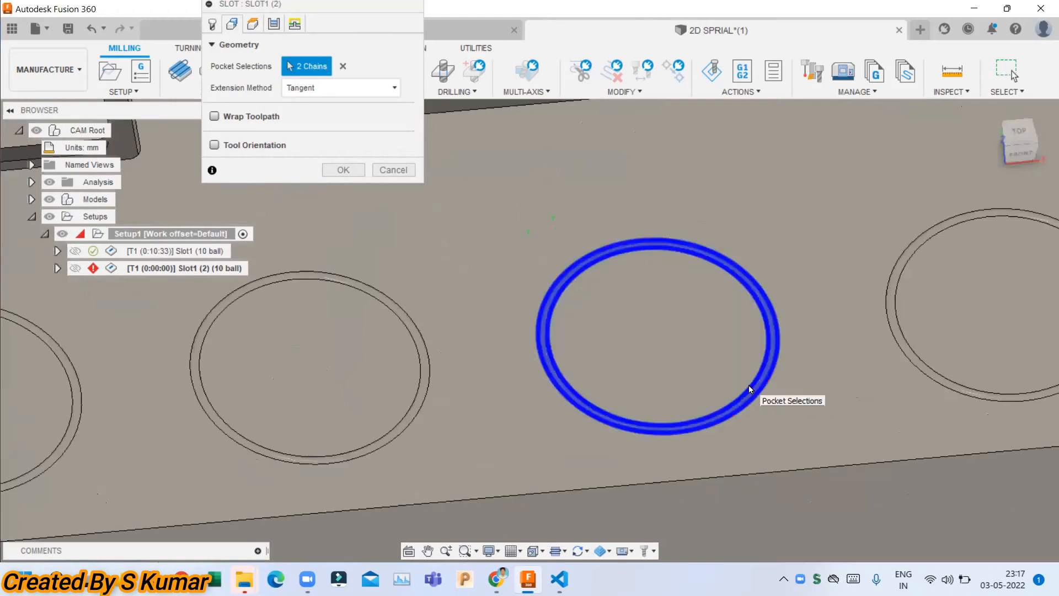
click(213, 25)
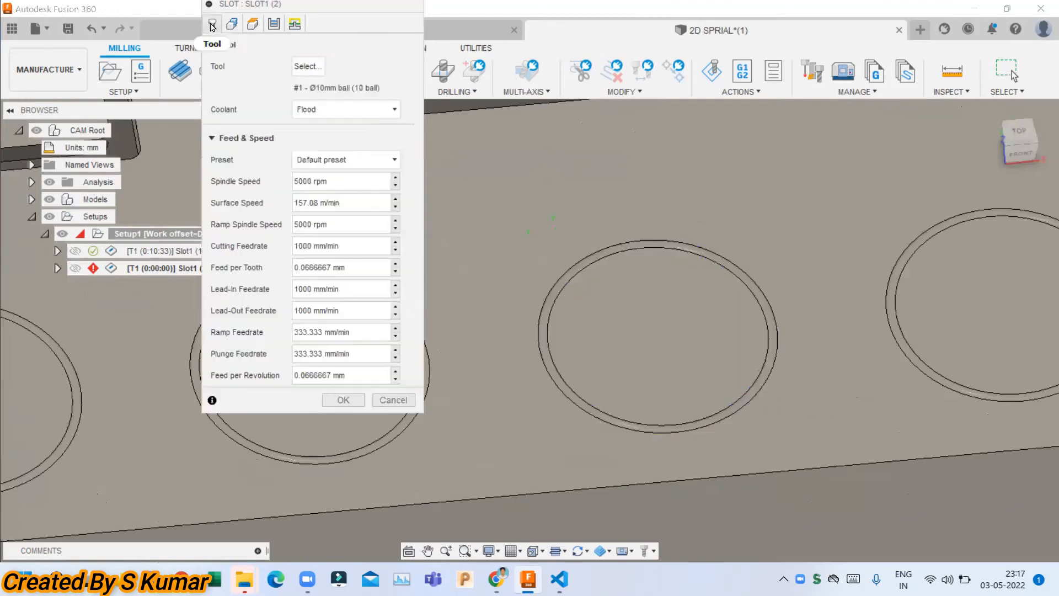
click(342, 400)
Examine the circular groove toolpath from above, comparing the tool diameter with the groove width
scroll(751, 381, up, 3)
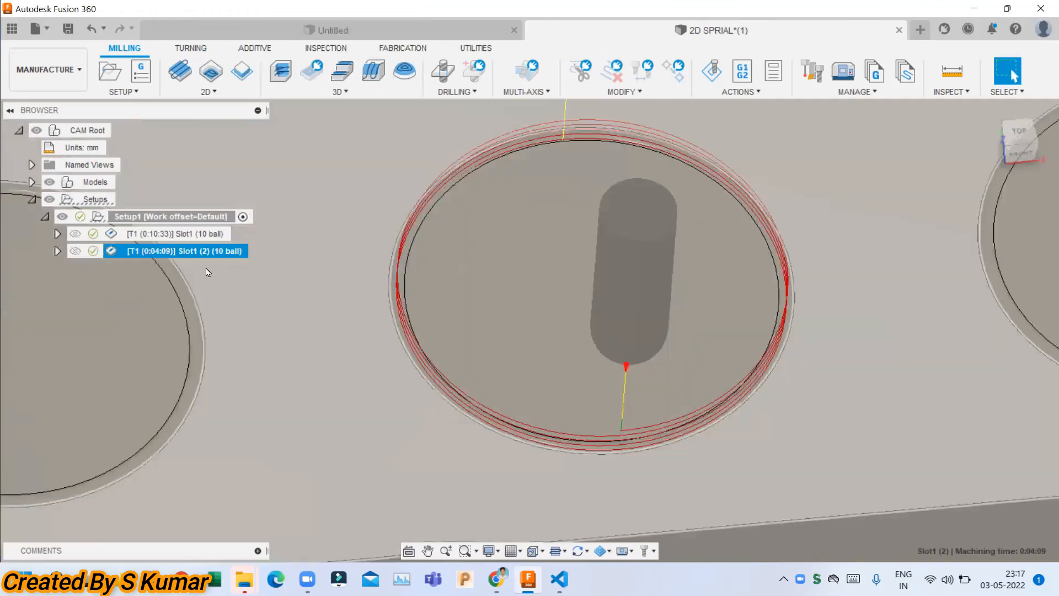
right_click(177, 250)
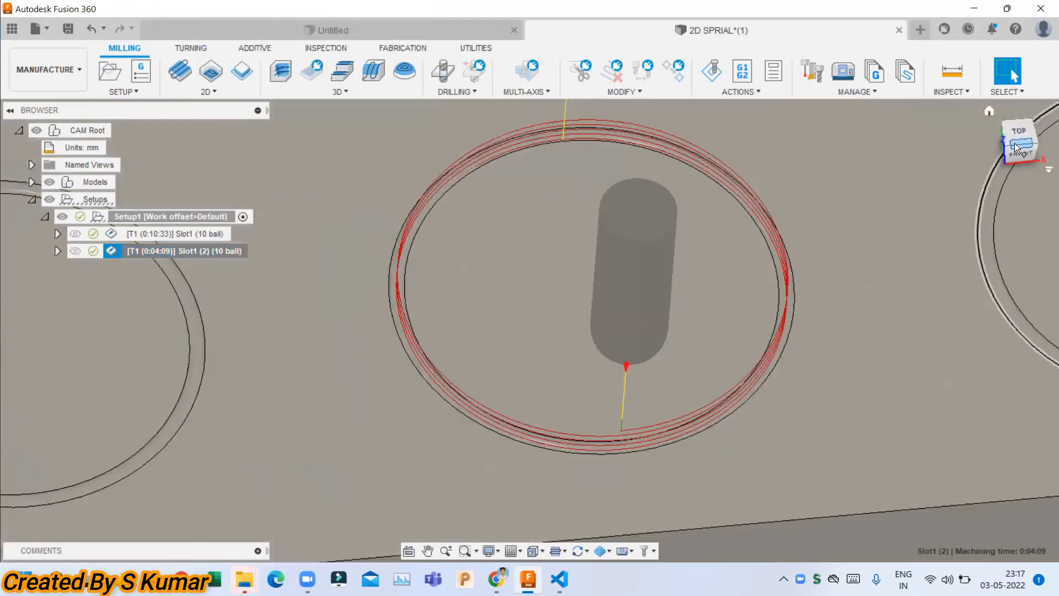
click(1014, 138)
scroll(747, 229, up, 8)
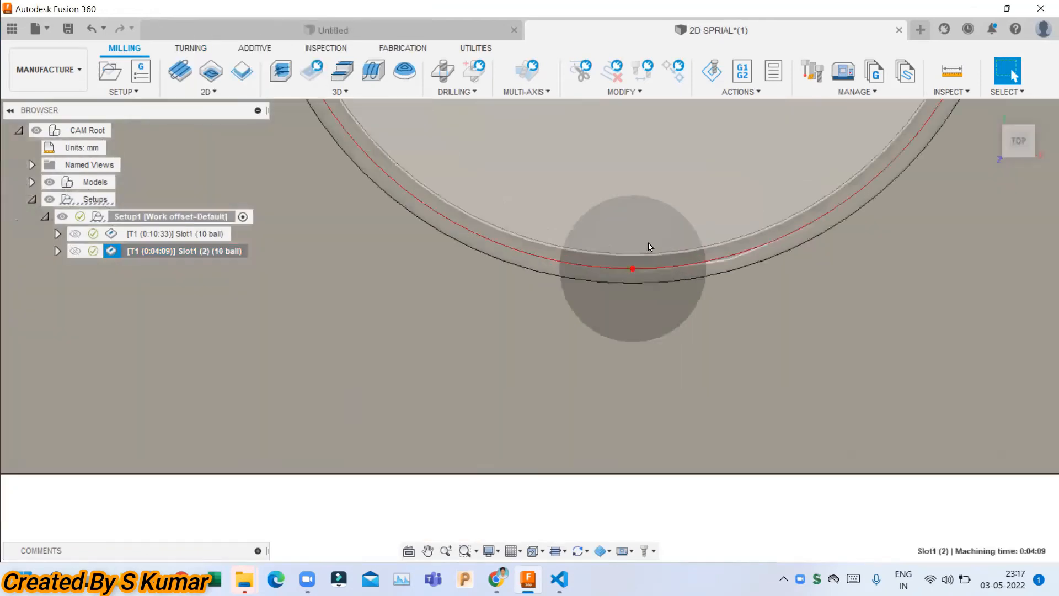
scroll(627, 249, down, 5)
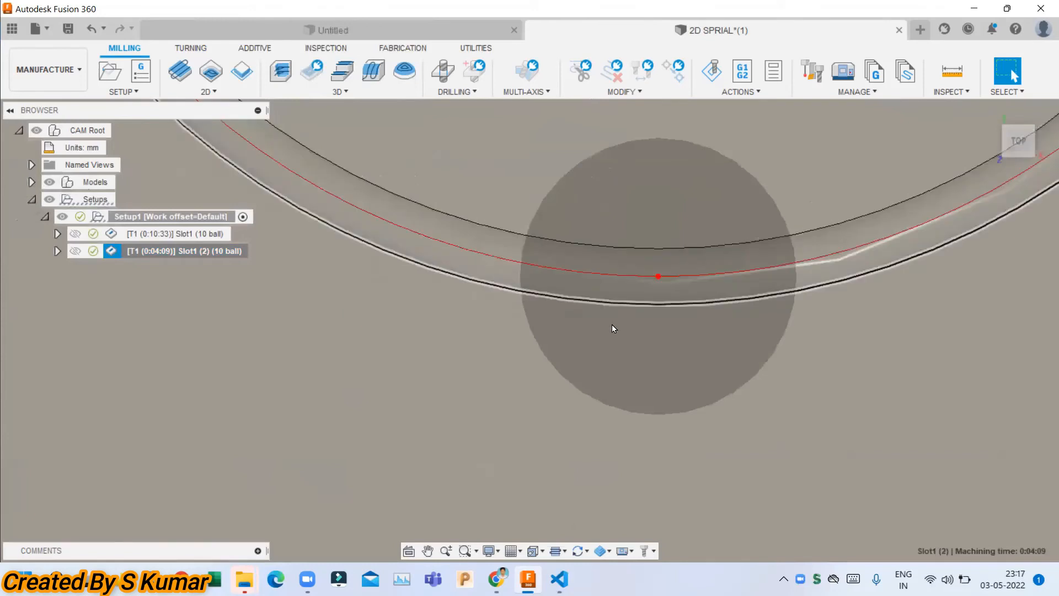
scroll(634, 283, up, 4)
scroll(648, 374, down, 5)
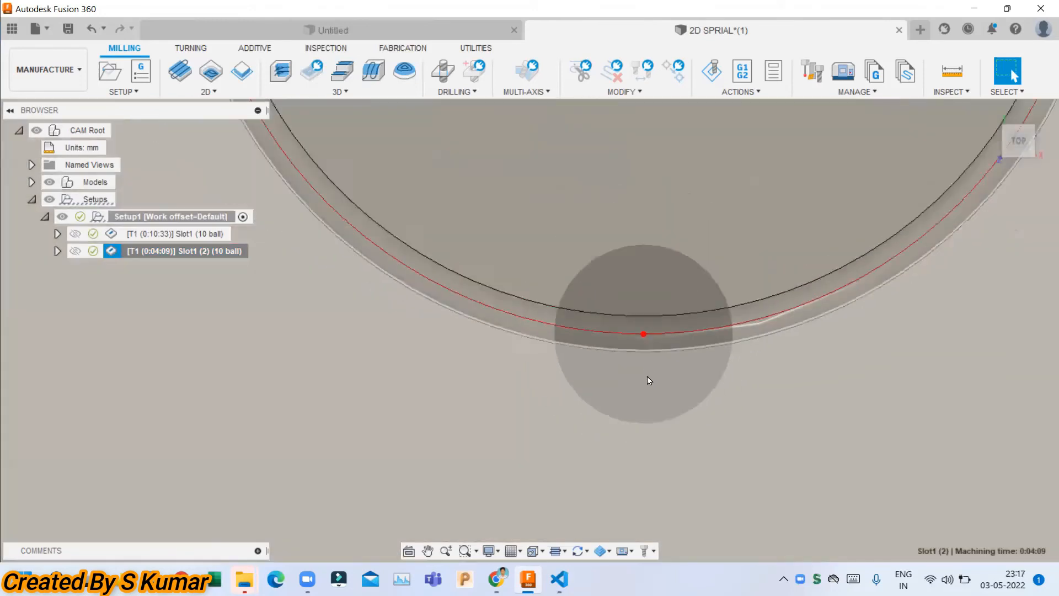
scroll(537, 158, up, 8)
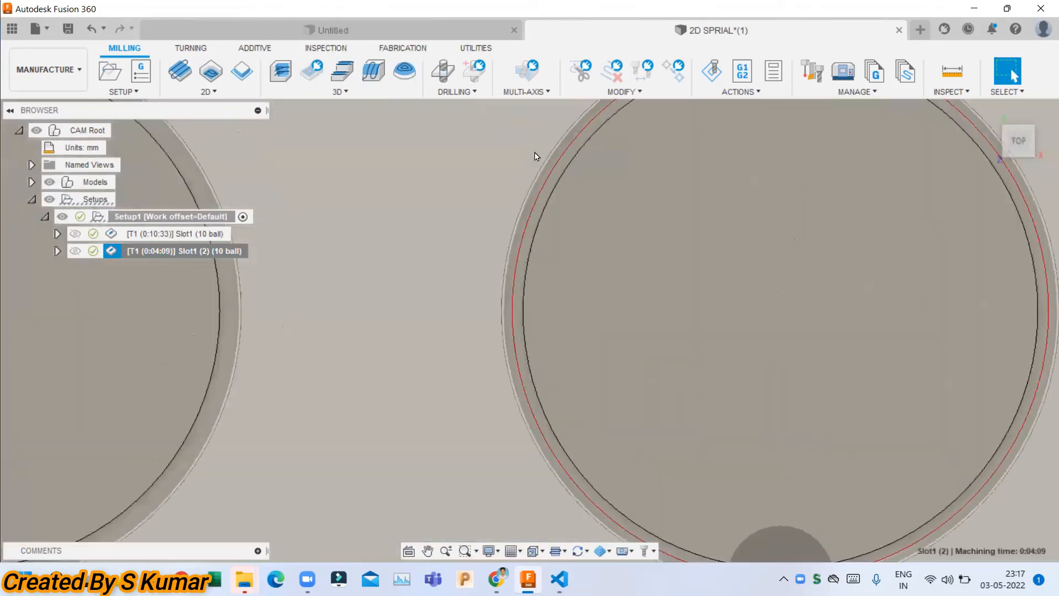
scroll(547, 258, down, 8)
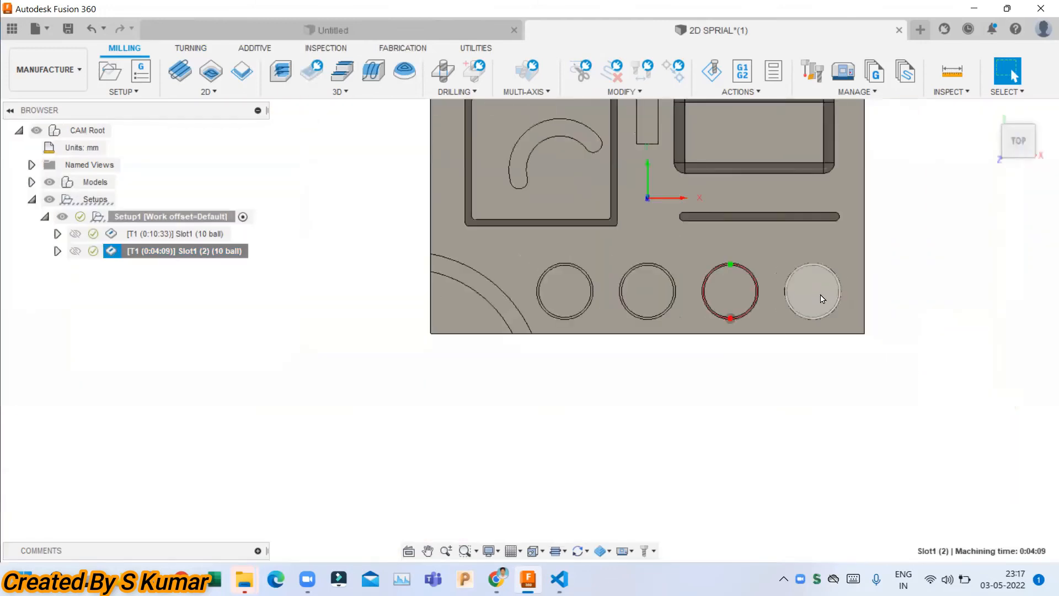
Add the curved slot and both edges of the rectangular groove to the second slot operation's pocket selections and regenerate the toolpath
scroll(537, 134, up, 5)
shift+middle_drag(691, 207, 669, 137)
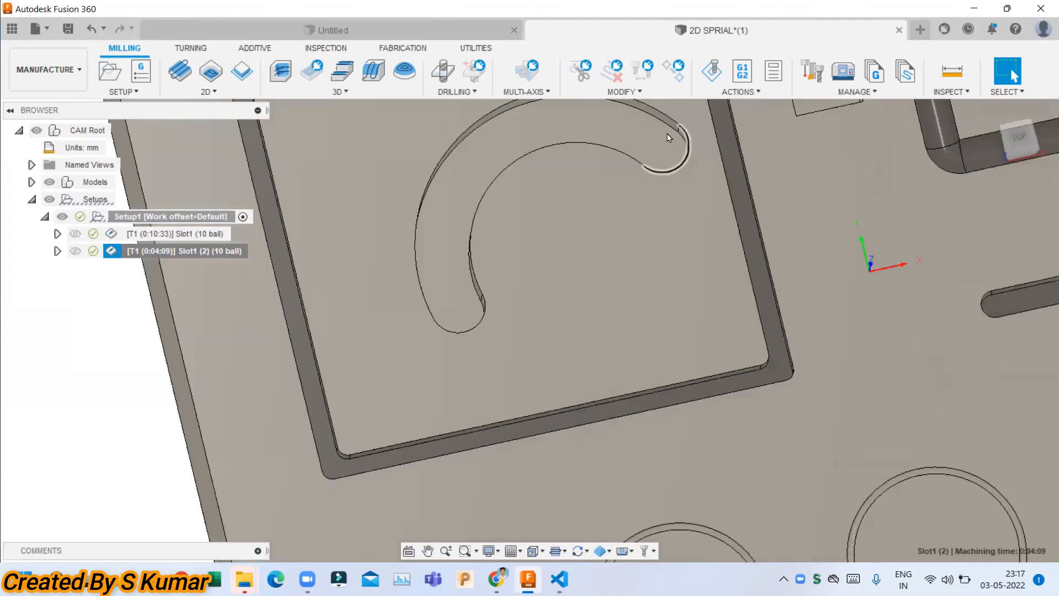
right_click(190, 253)
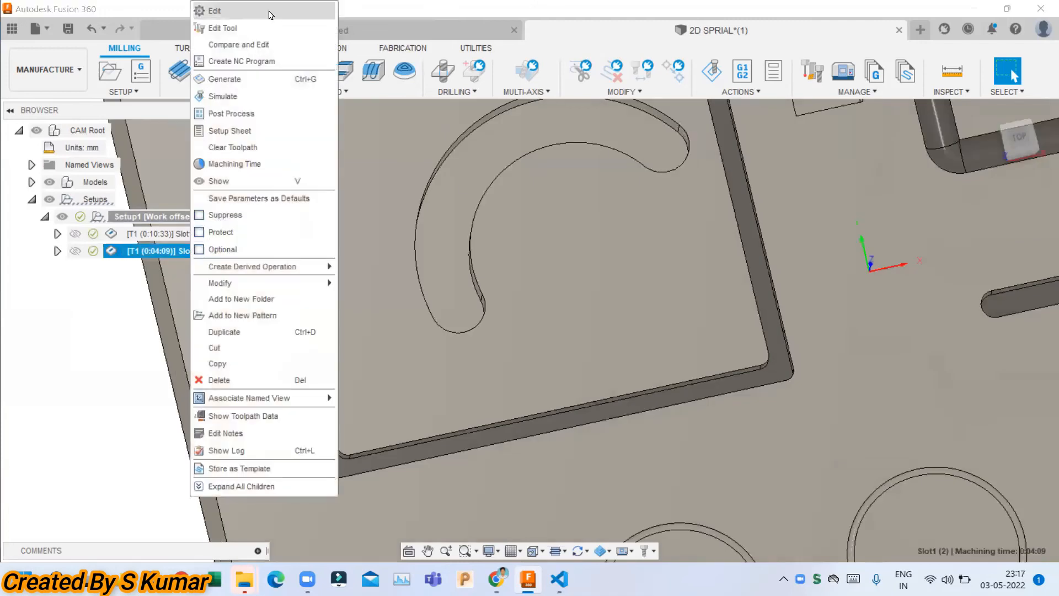
click(269, 10)
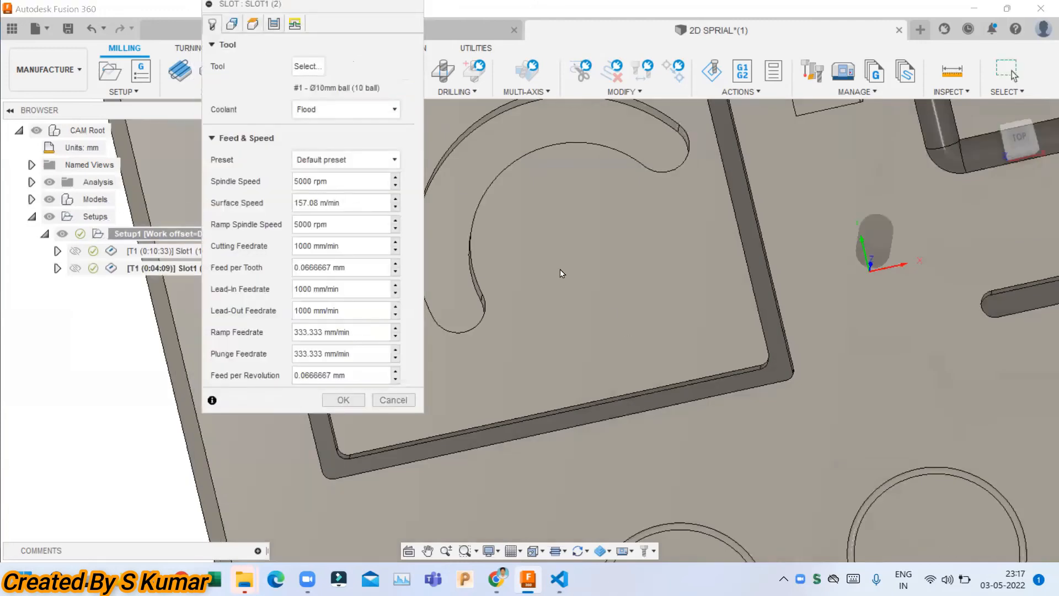
click(231, 27)
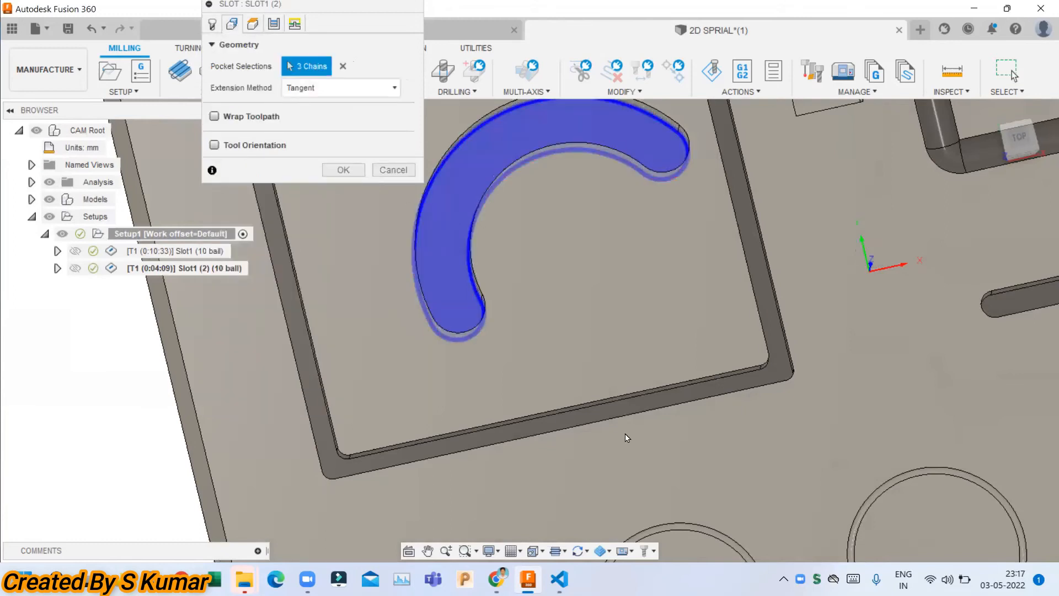
click(624, 395)
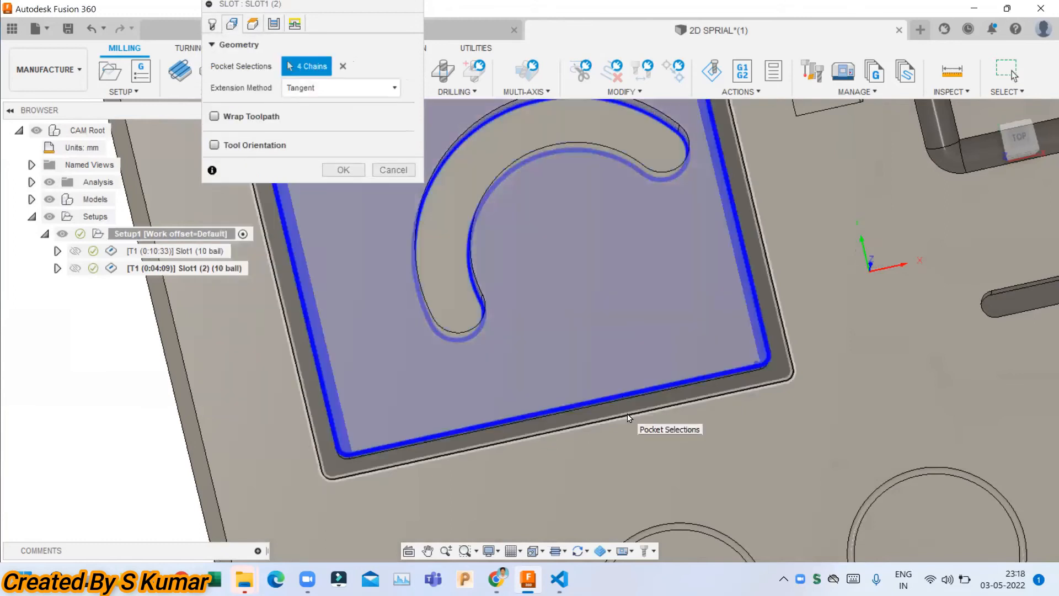
scroll(629, 417, down, 5)
click(634, 419)
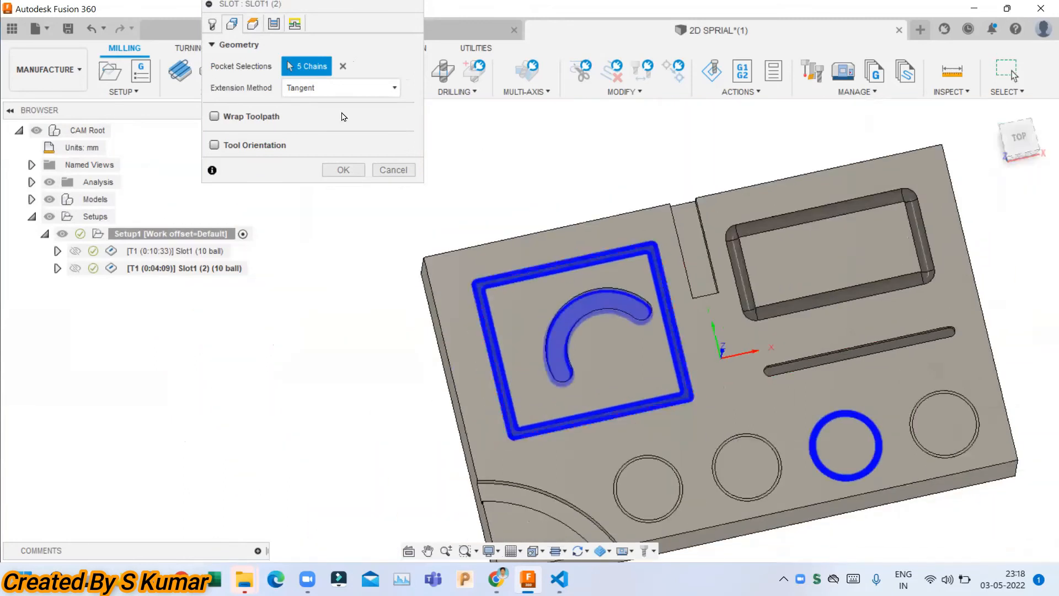
scroll(627, 358, up, 2)
shift+middle_drag(586, 226, 572, 145)
scroll(578, 301, up, 1)
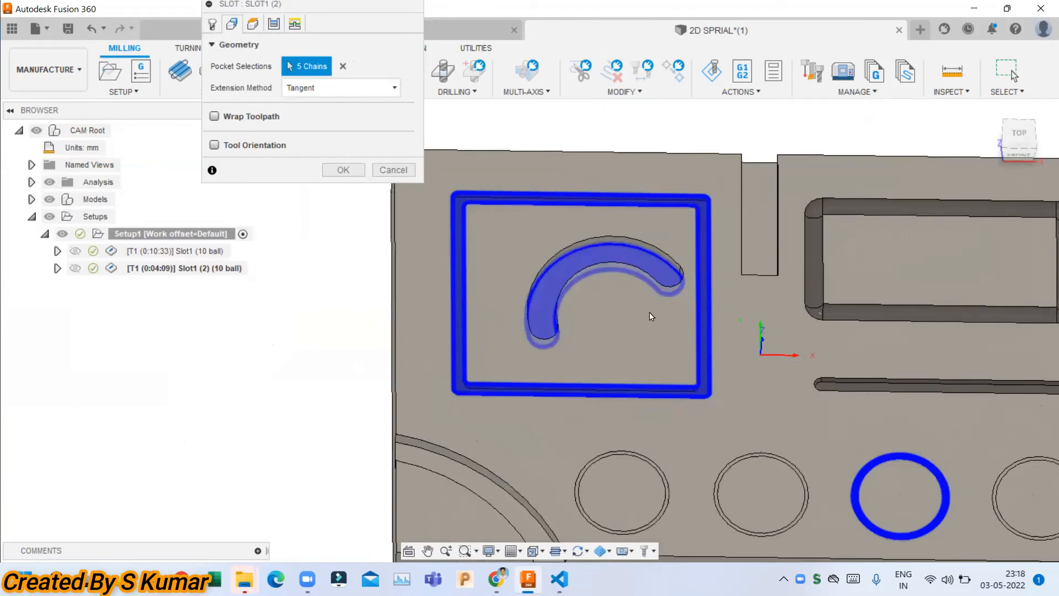
click(343, 170)
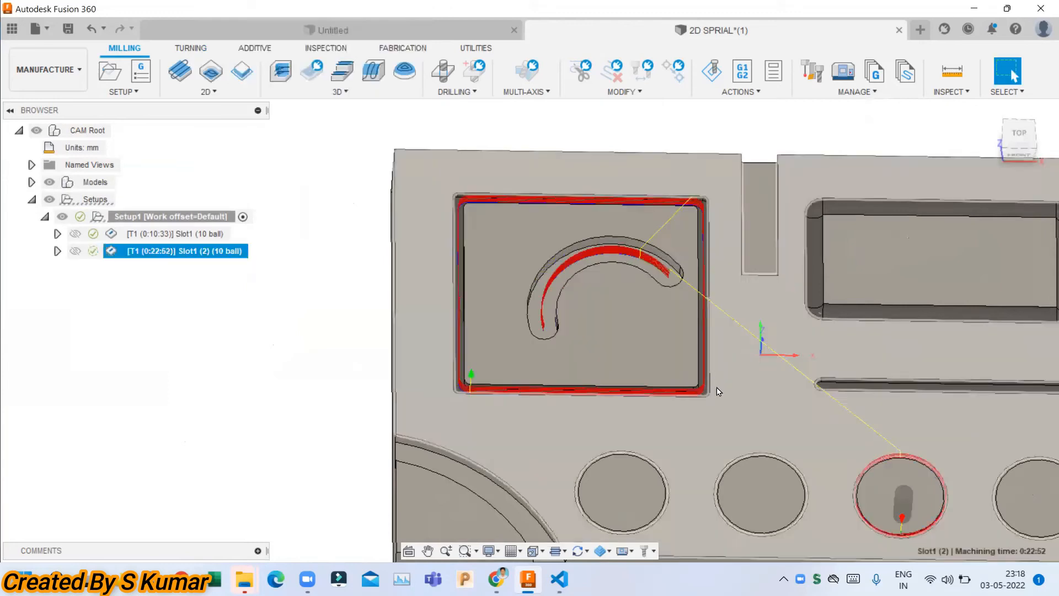
Examine the ramp passes and linking moves of the generated toolpath around the curved slot
scroll(695, 353, up, 3)
scroll(694, 353, up, 2)
shift+middle_drag(600, 265, 665, 377)
scroll(665, 378, down, 3)
scroll(628, 226, up, 3)
scroll(611, 273, down, 1)
shift+middle_drag(539, 166, 547, 127)
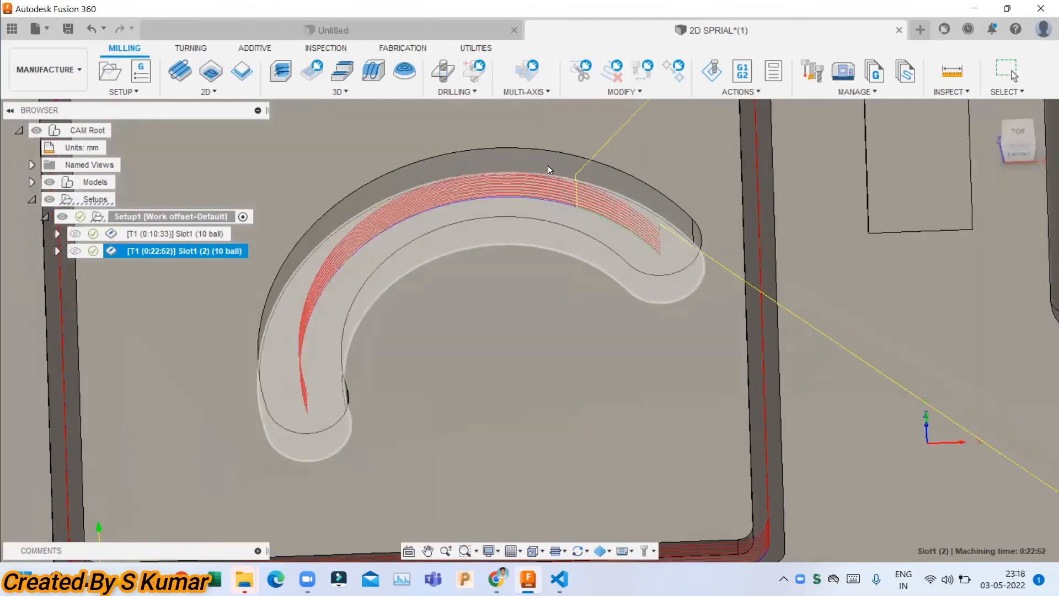
scroll(644, 254, up, 2)
scroll(660, 244, down, 1)
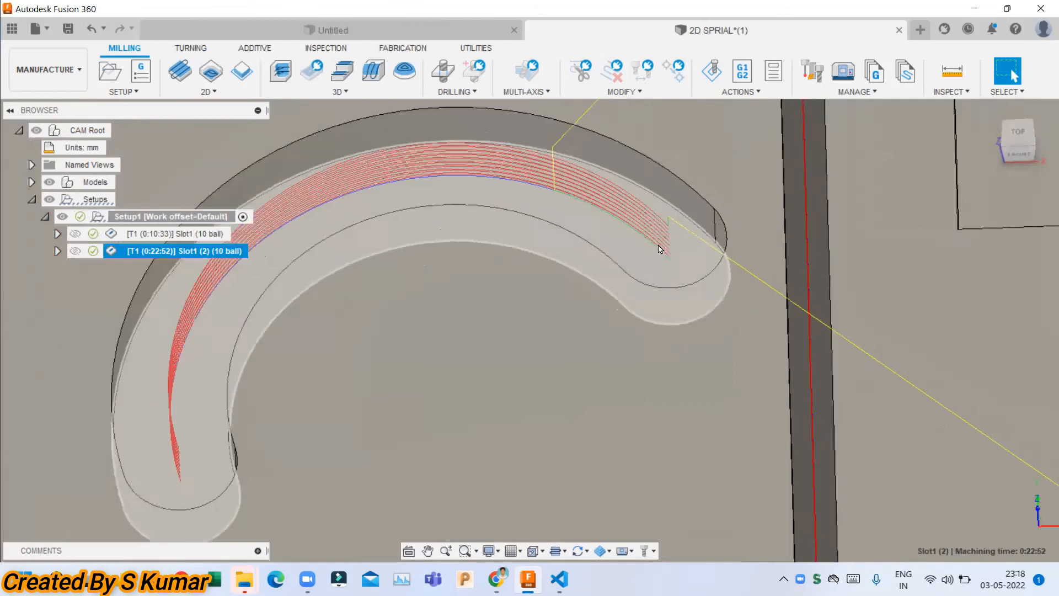
scroll(607, 238, down, 1)
scroll(551, 234, down, 1)
scroll(509, 235, down, 1)
scroll(510, 236, down, 1)
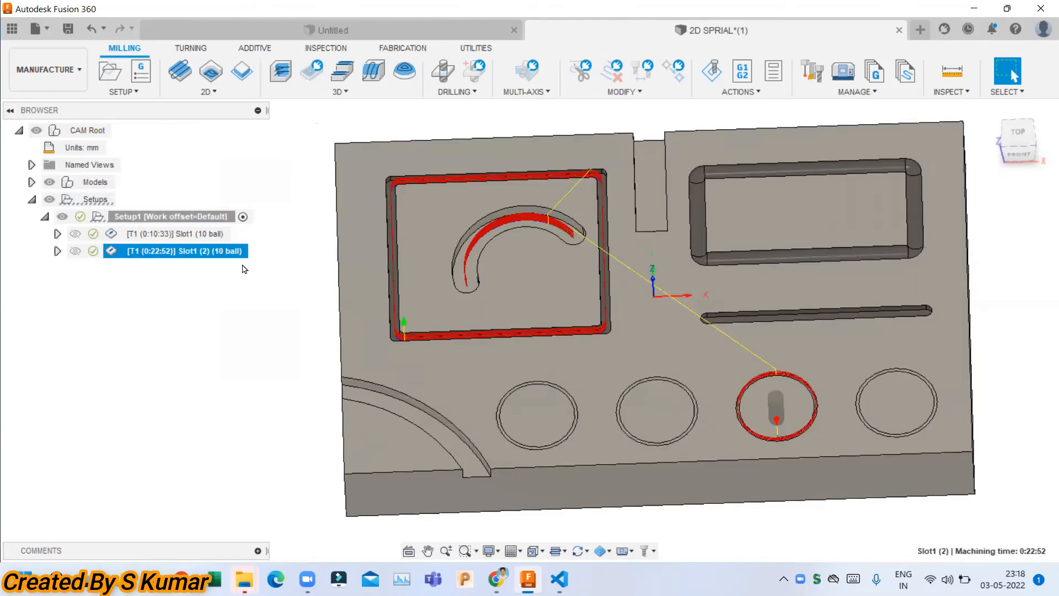
Duplicate the second slot operation in Setup1 and select the copy
right_click(223, 251)
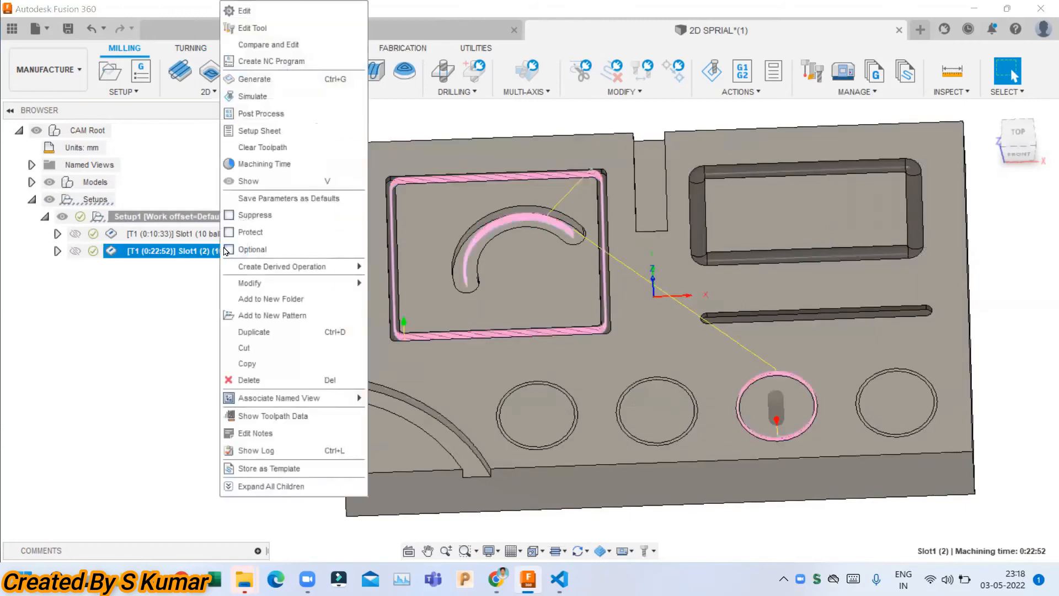
click(261, 333)
click(200, 270)
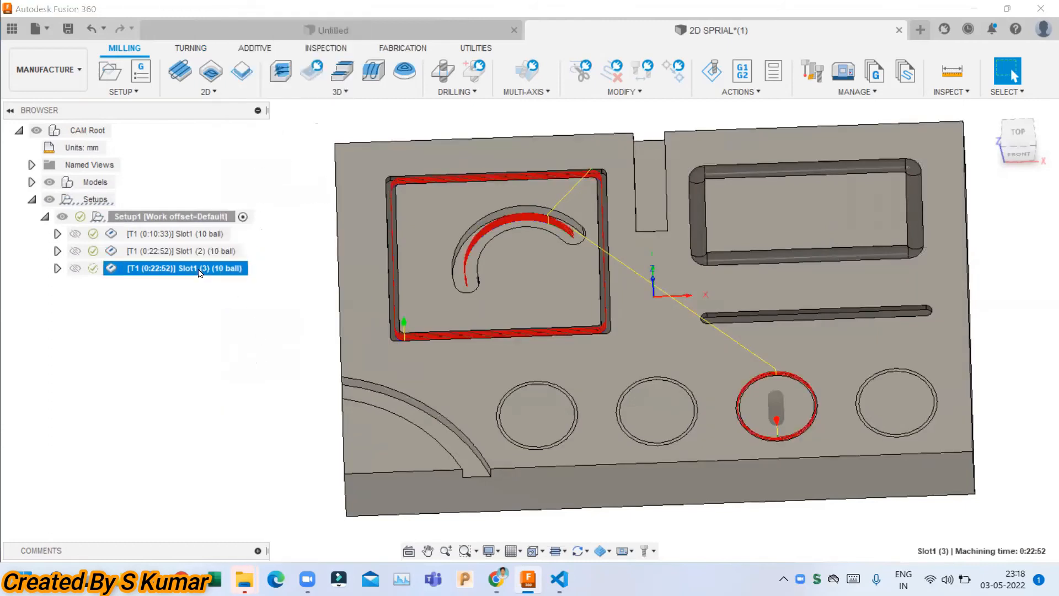
Edit the third slot operation and replace its pocket selections with the floor outline of the open-ended slot
right_click(202, 269)
click(237, 12)
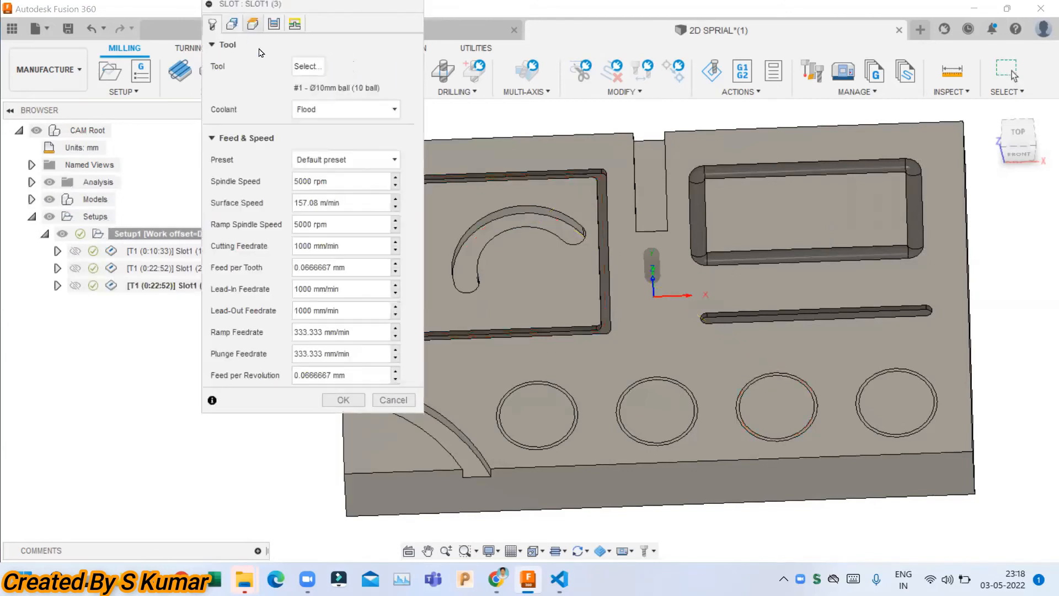
click(232, 24)
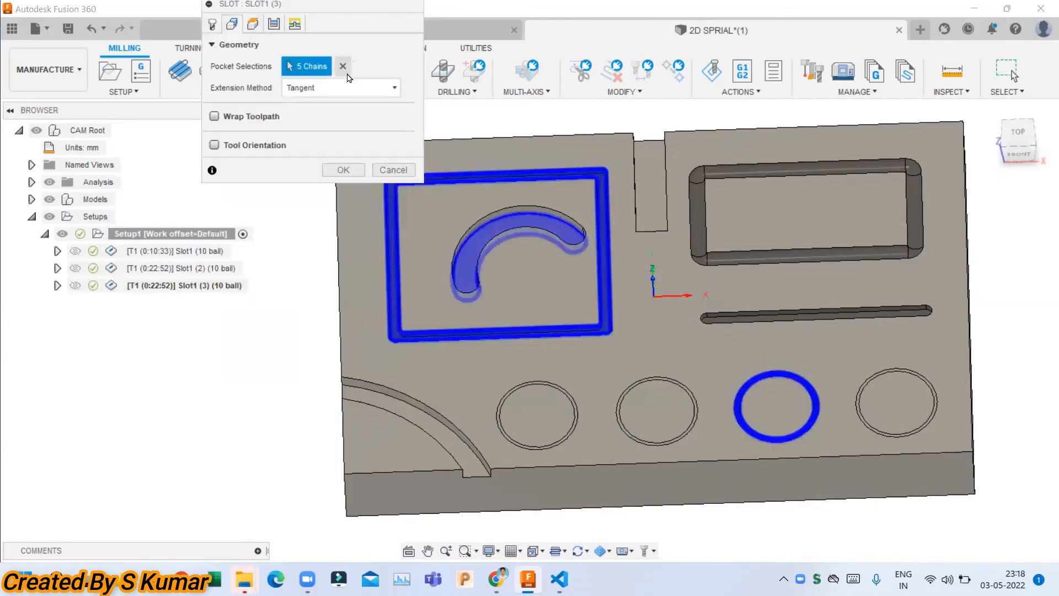
click(339, 66)
shift+middle_drag(649, 162, 369, 177)
click(558, 262)
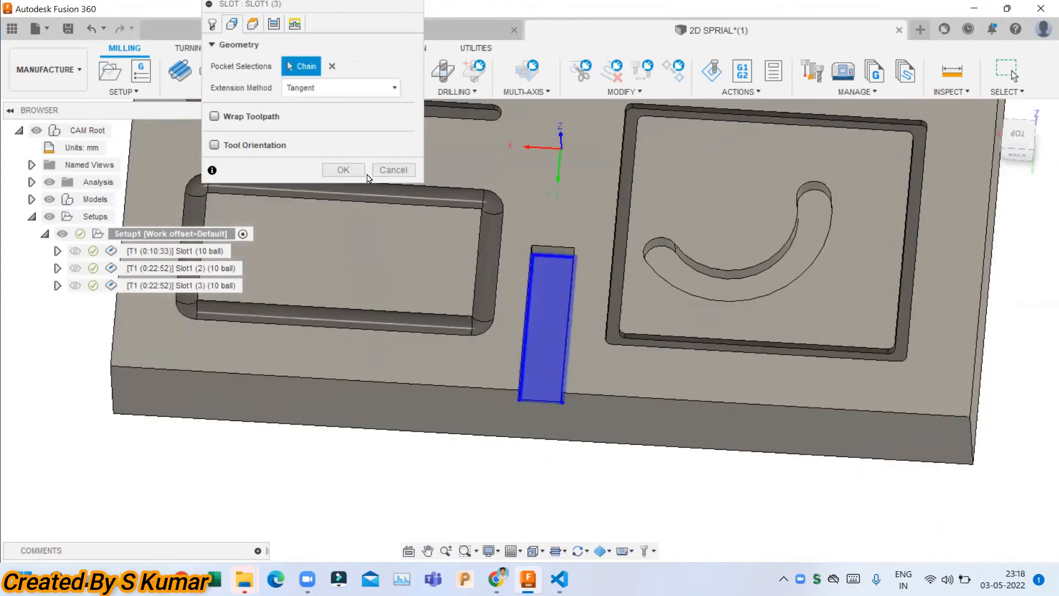
Review the slot operation's passes and linking settings, and generate the toolpath for the open-ended slot
click(274, 23)
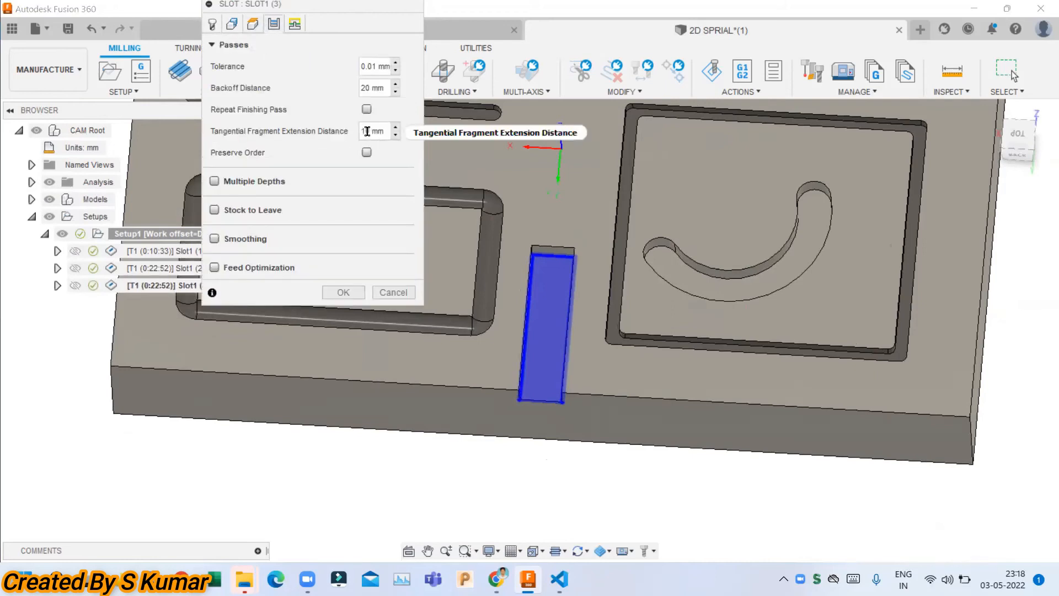
mouse_move(367, 131)
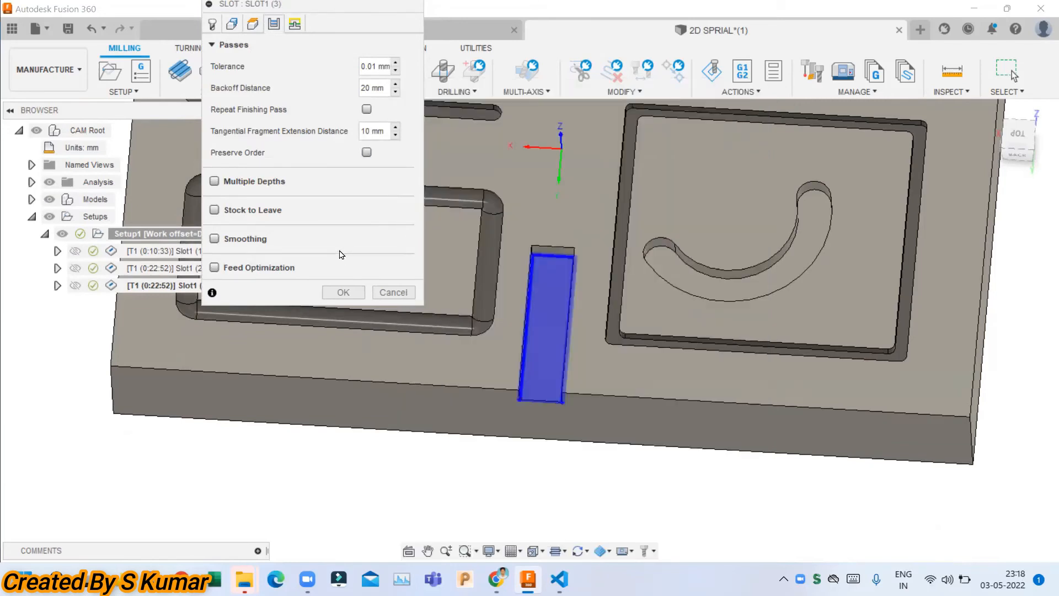
click(295, 24)
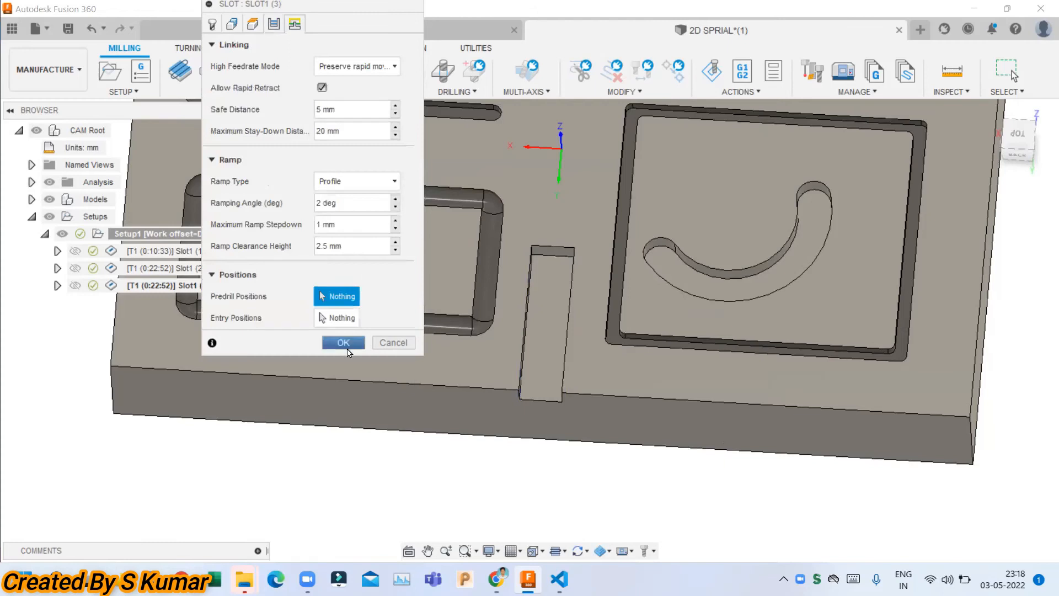
click(343, 342)
shift+middle_drag(348, 353, 409, 263)
scroll(406, 320, up, 5)
Set the third slot operation's tangential fragment extension distance to 50 mm and regenerate the toolpath
right_click(200, 269)
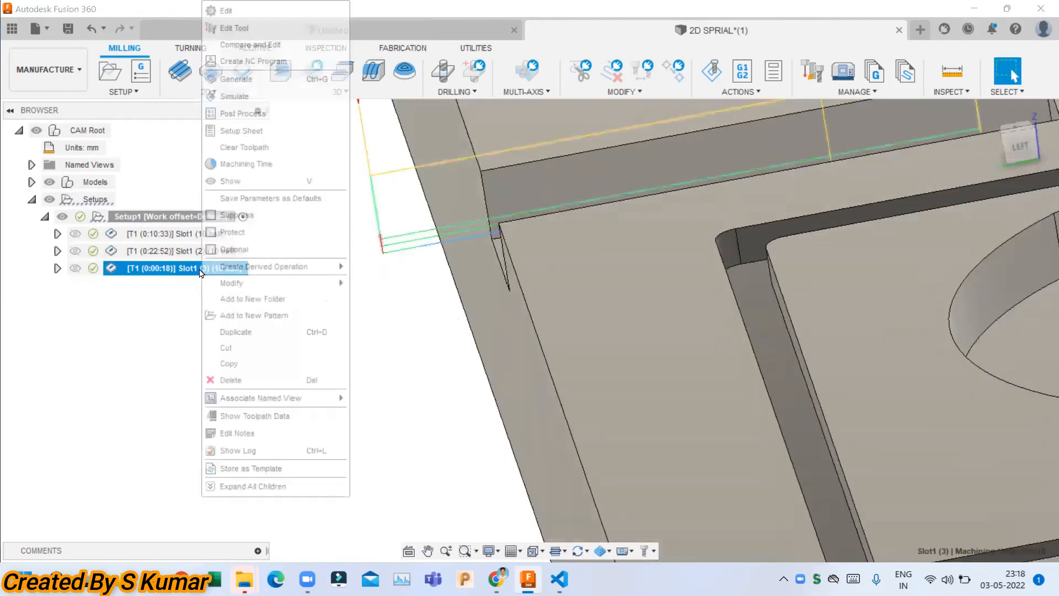
click(266, 13)
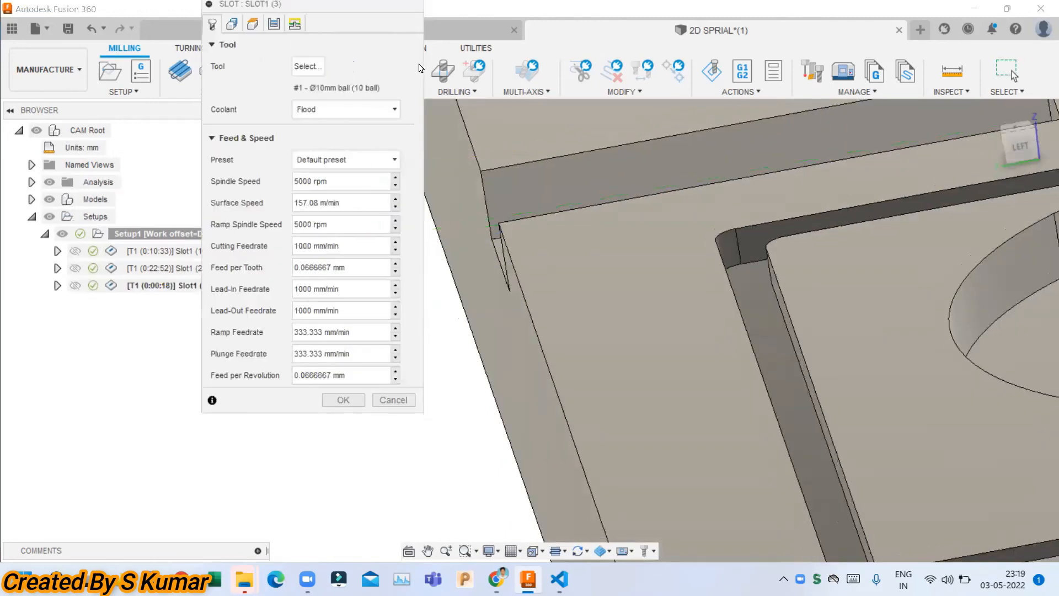
click(280, 24)
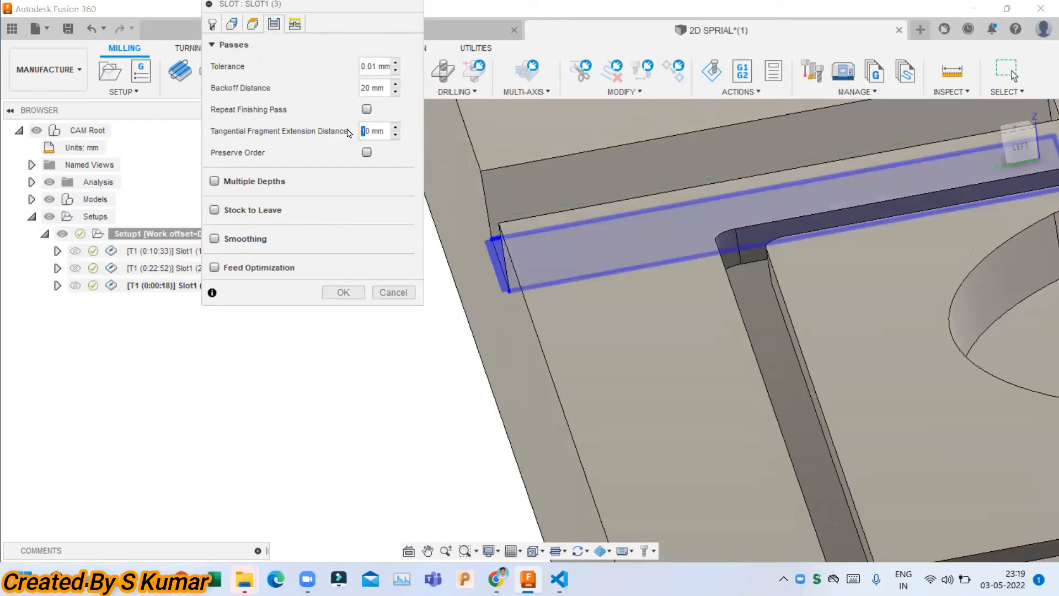
click(338, 293)
scroll(478, 298, down, 3)
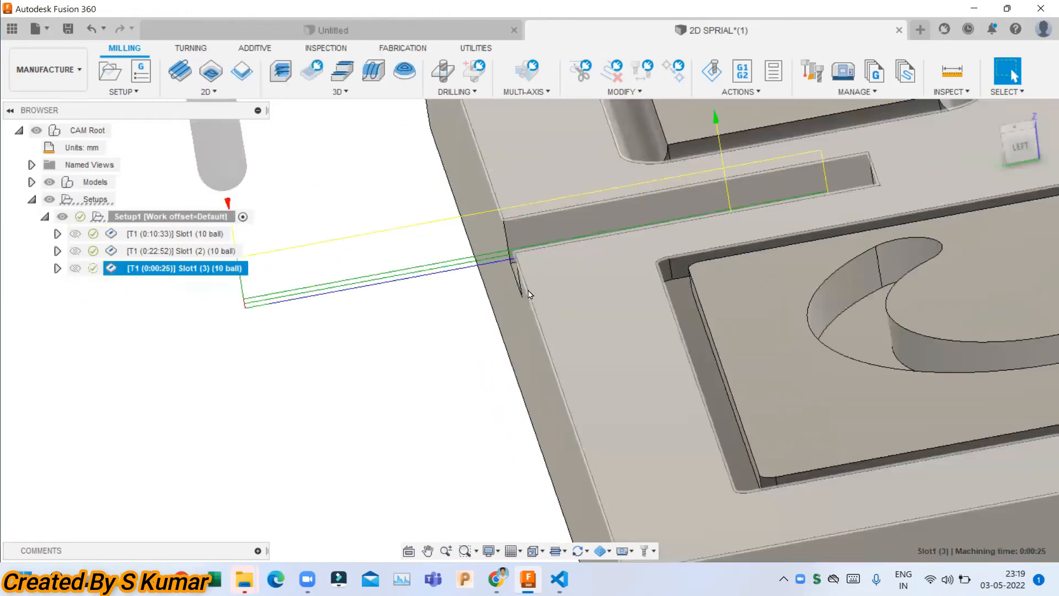
shift+middle_drag(478, 298, 646, 321)
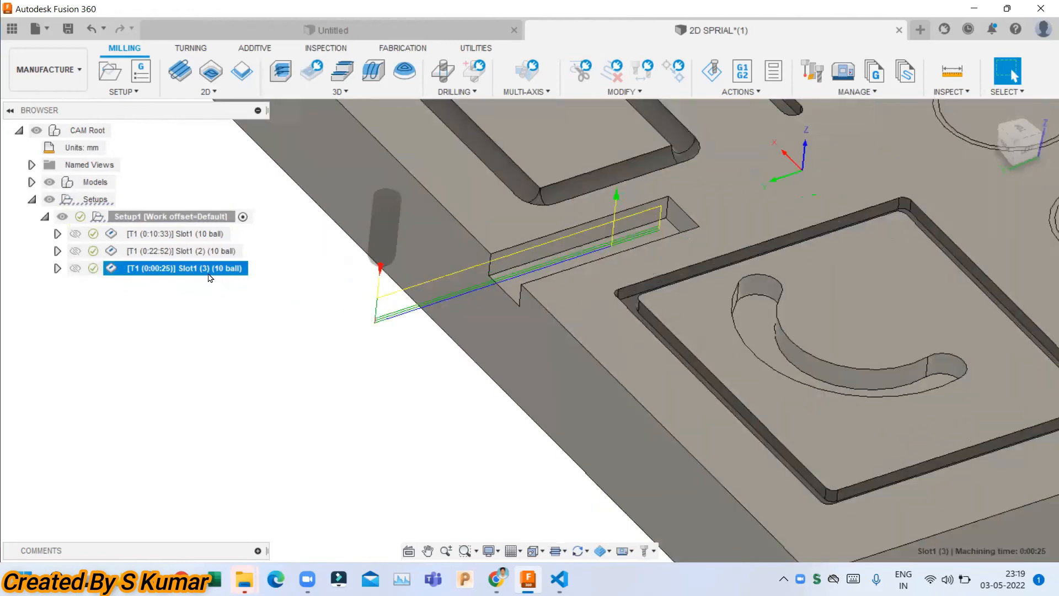
Replace the third slot operation's pocket selection with the curved slot and both edges of the surrounding rectangular groove
right_click(204, 272)
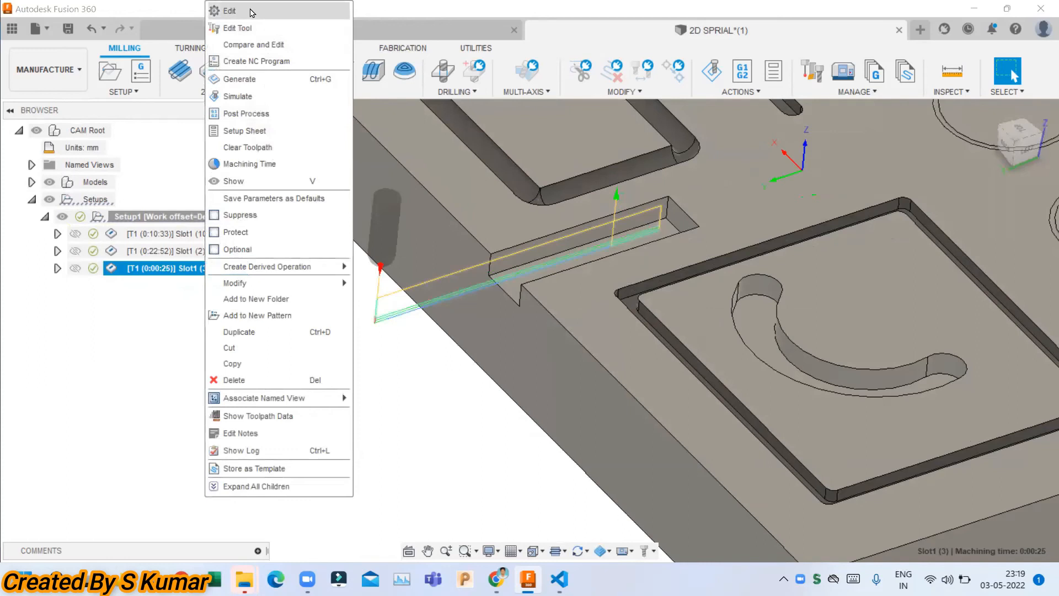
click(251, 13)
click(273, 24)
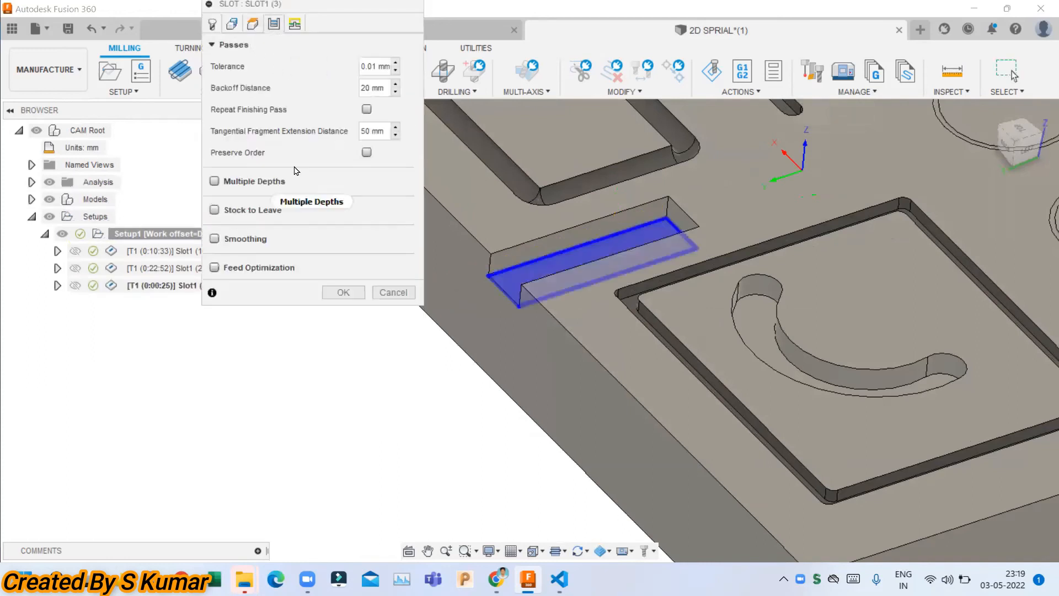
click(232, 24)
click(274, 23)
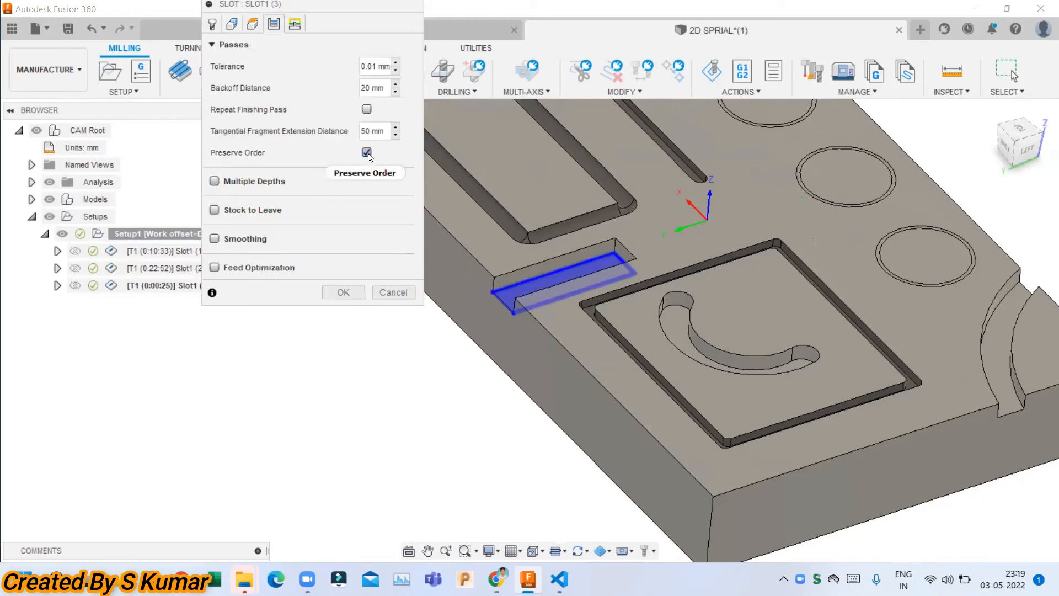
click(231, 24)
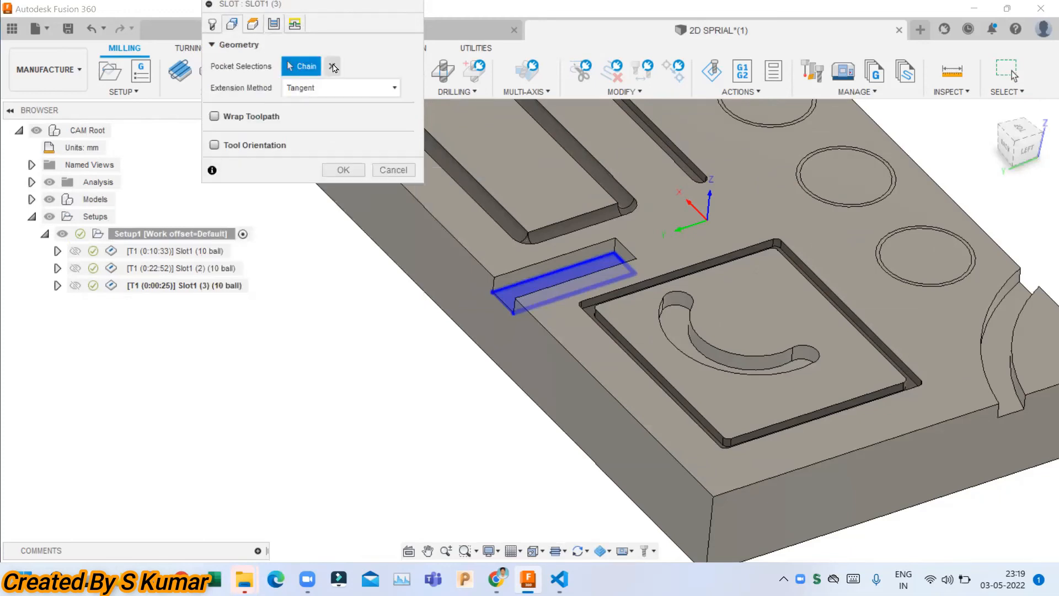
click(680, 312)
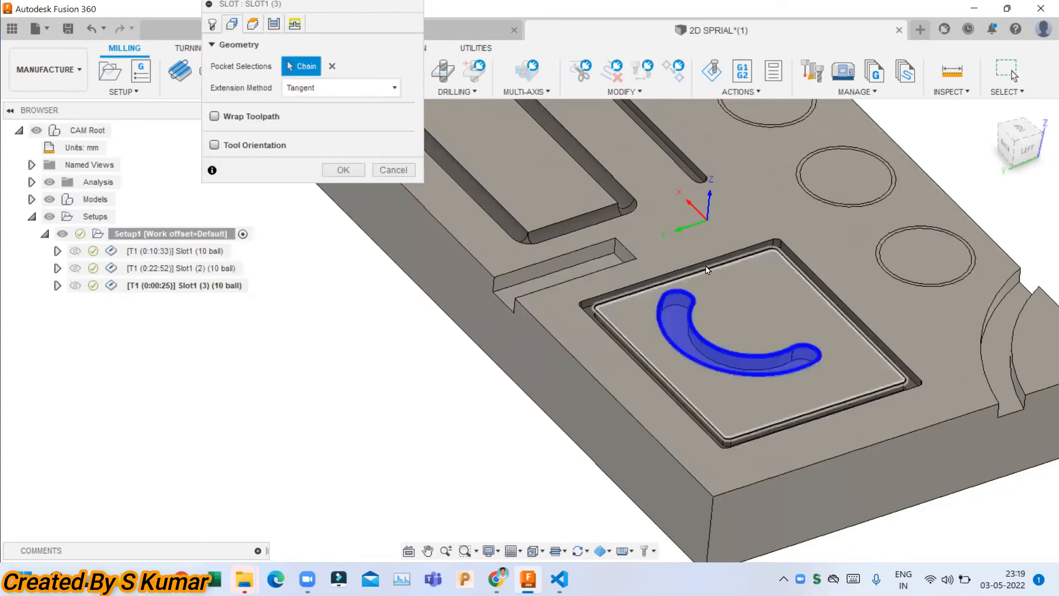
click(704, 259)
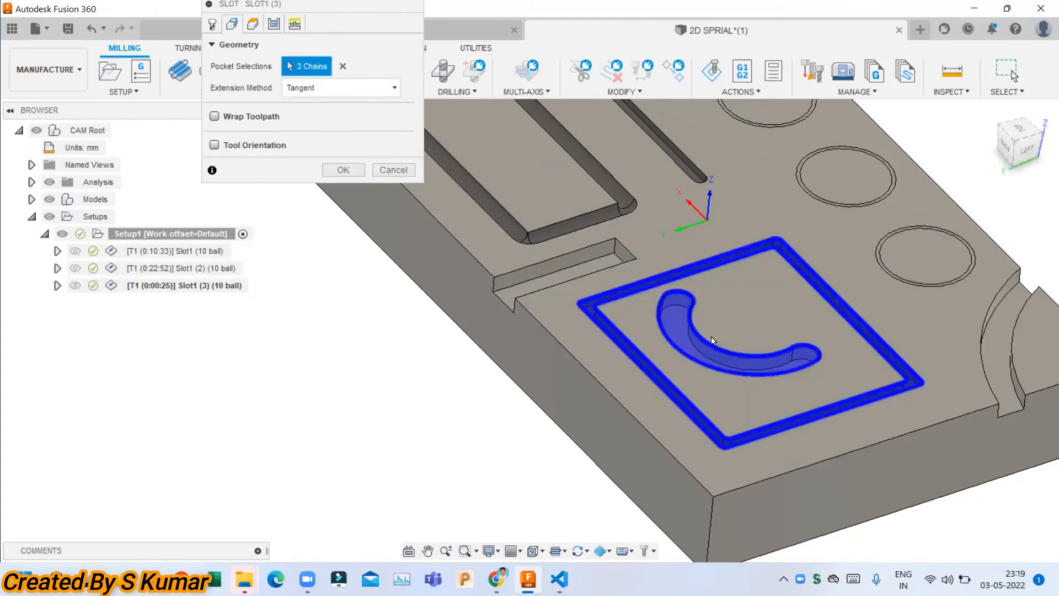
Turn off Preserve Order for the third slot operation and regenerate its toolpath
click(274, 24)
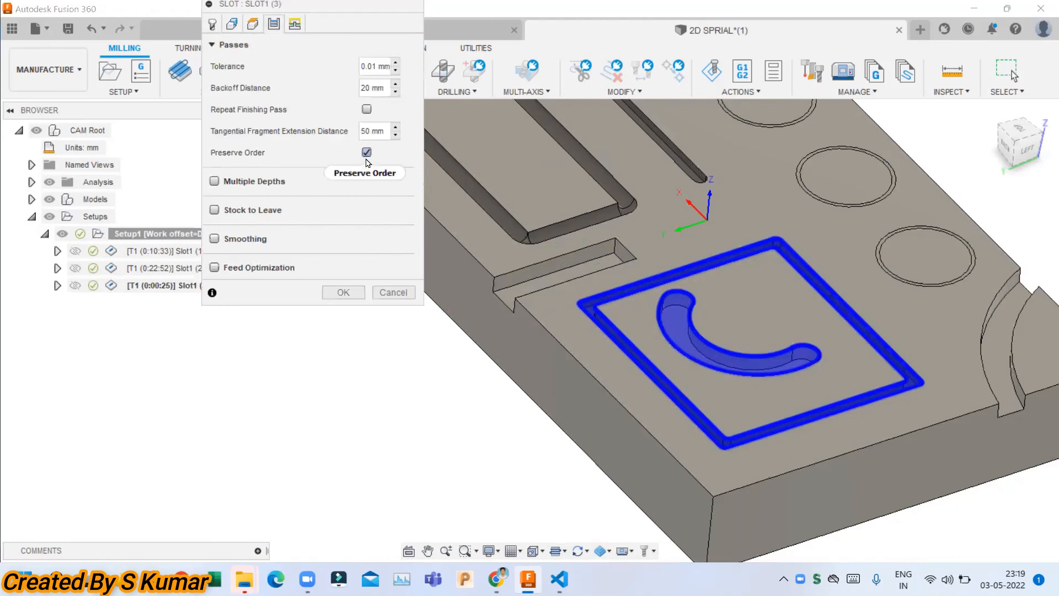
mouse_move(368, 159)
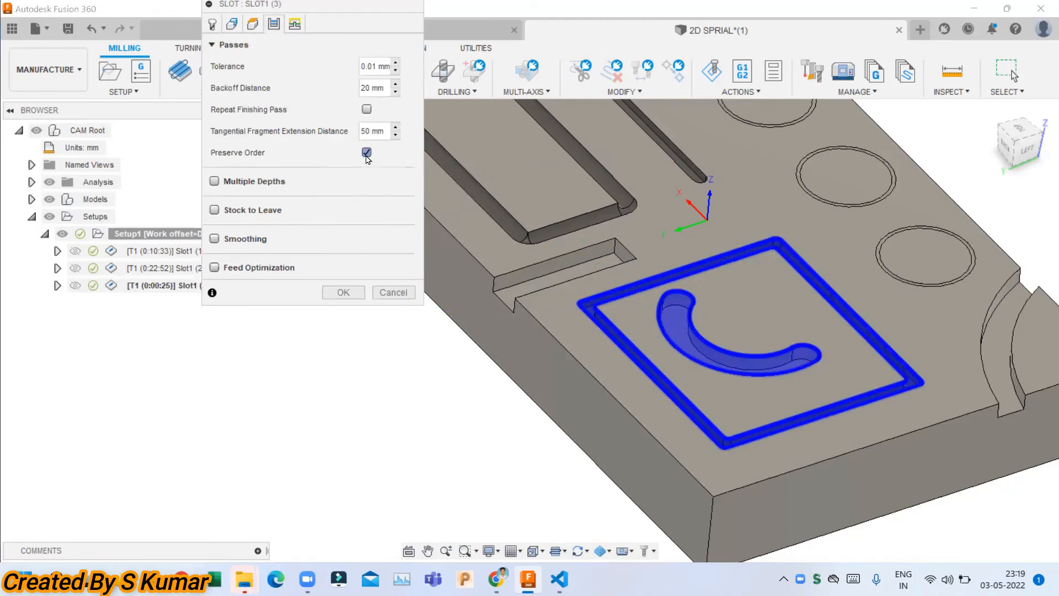
scroll(619, 271, down, 4)
shift+middle_drag(619, 271, 651, 352)
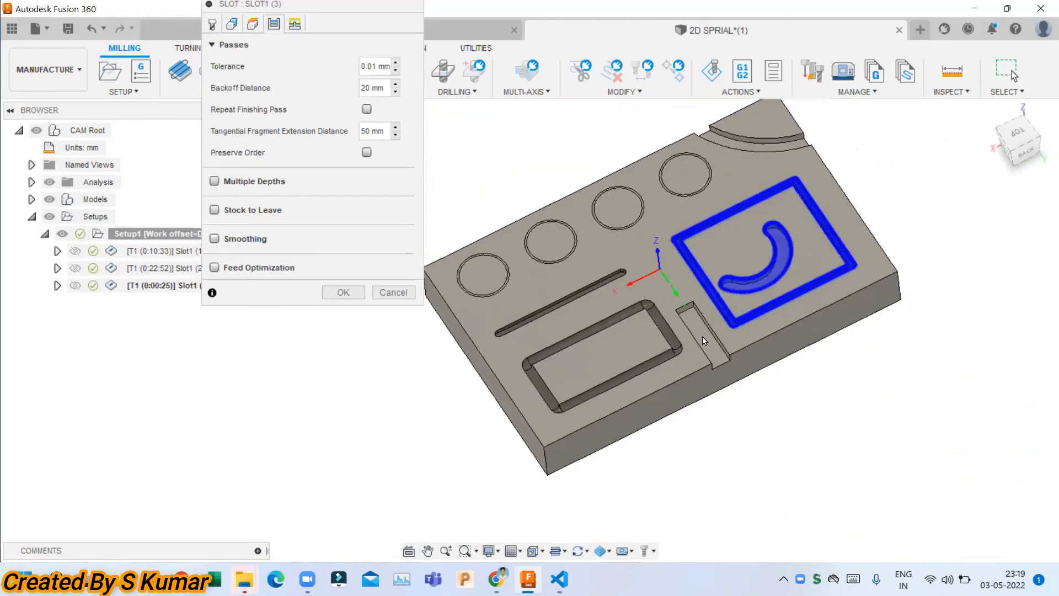
scroll(705, 341, up, 3)
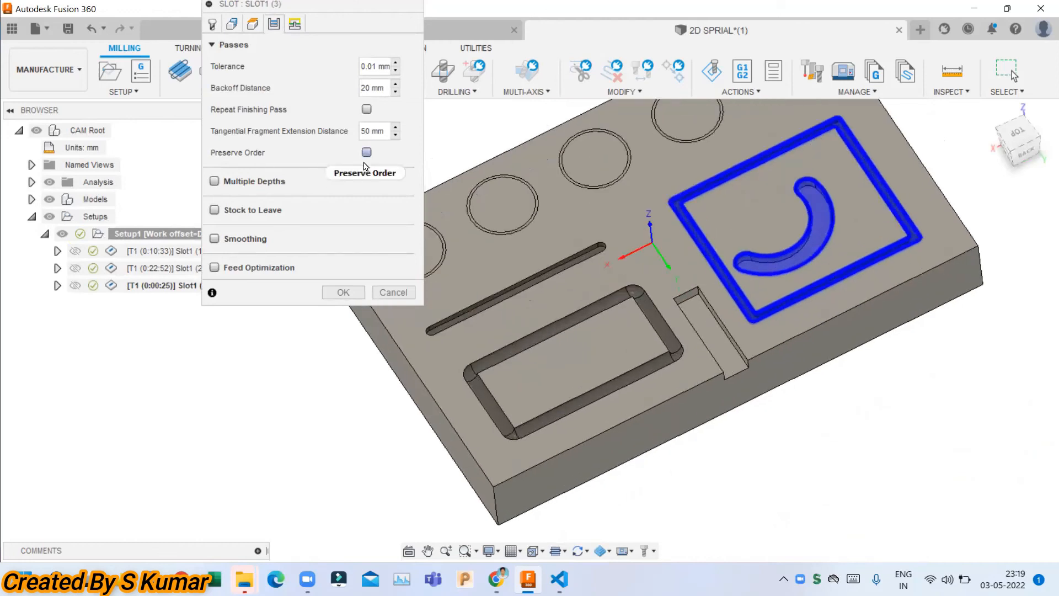
mouse_move(364, 166)
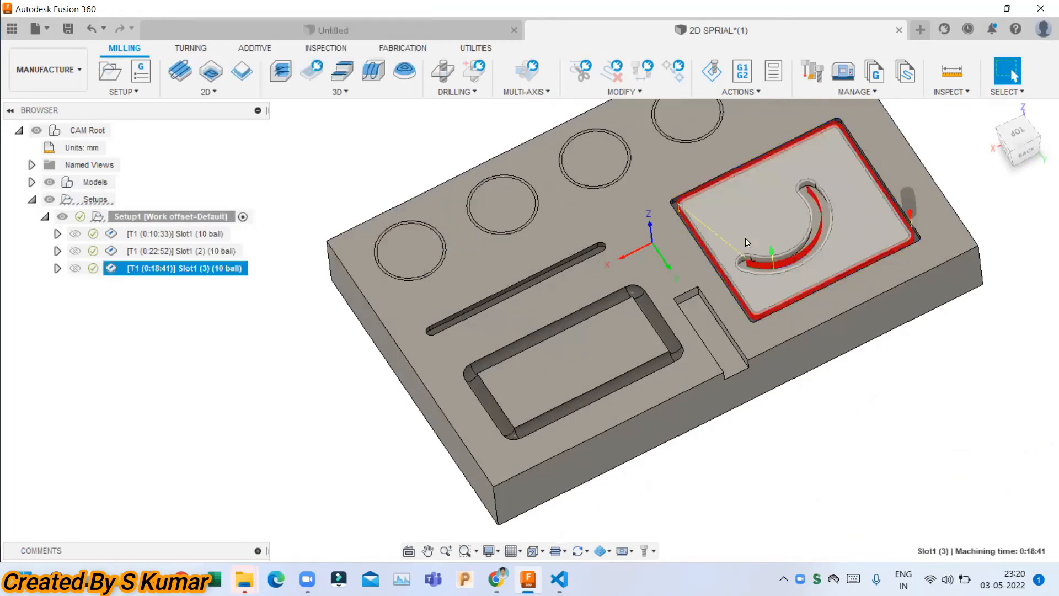
Examine the machining order and slot passes between the rectangular groove and the curved slot
shift+middle_drag(747, 239, 697, 280)
scroll(833, 339, up, 3)
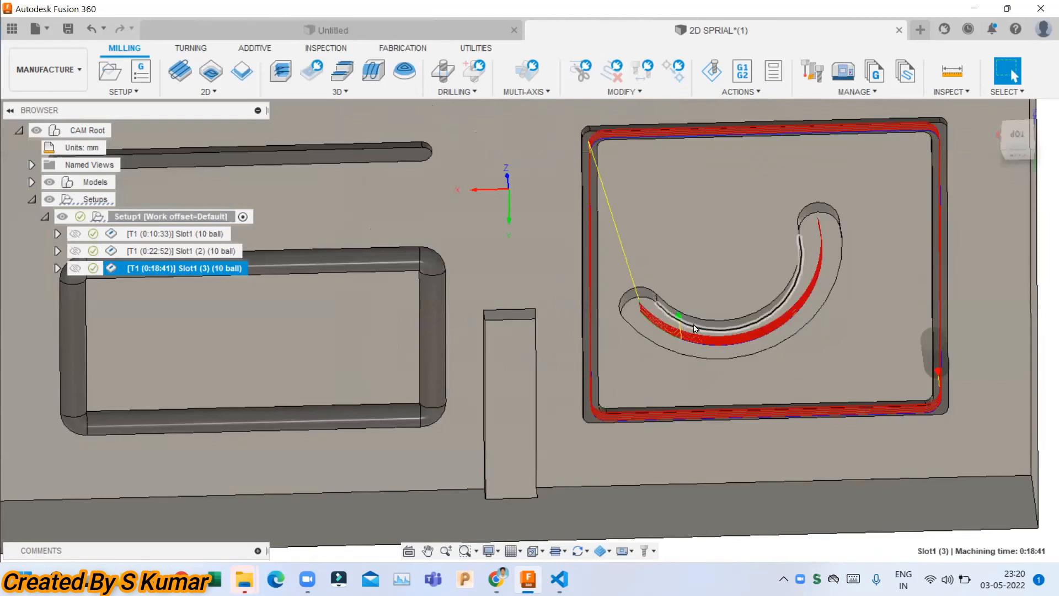
scroll(672, 363, up, 2)
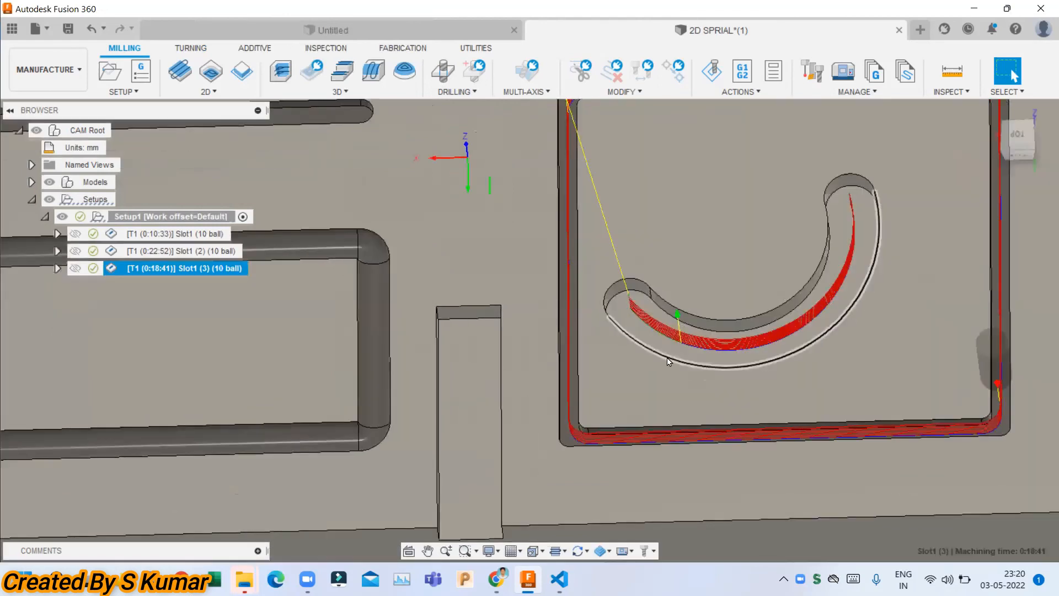
shift+middle_drag(660, 358, 562, 346)
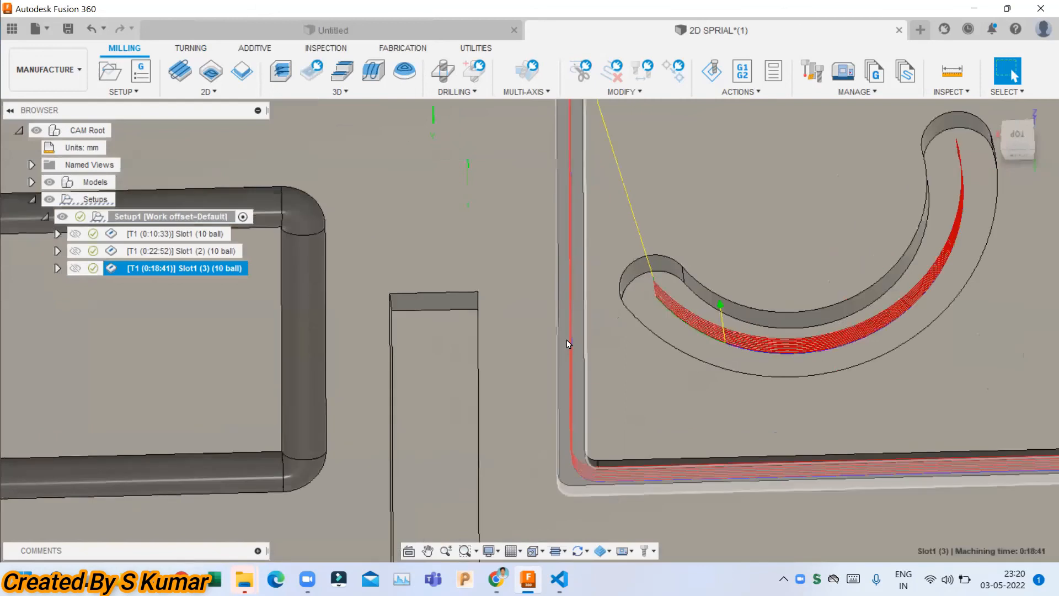
scroll(567, 339, down, 5)
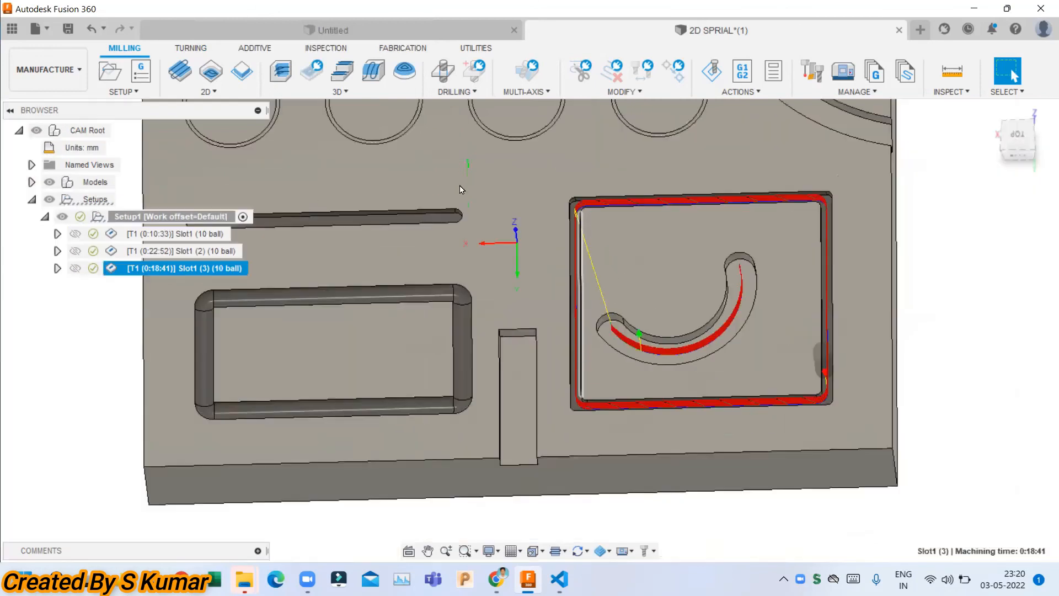
Create a 2D Contour operation on the curved slot's floor with the 10 mm ball tool and generate its toolpath
click(190, 94)
click(200, 156)
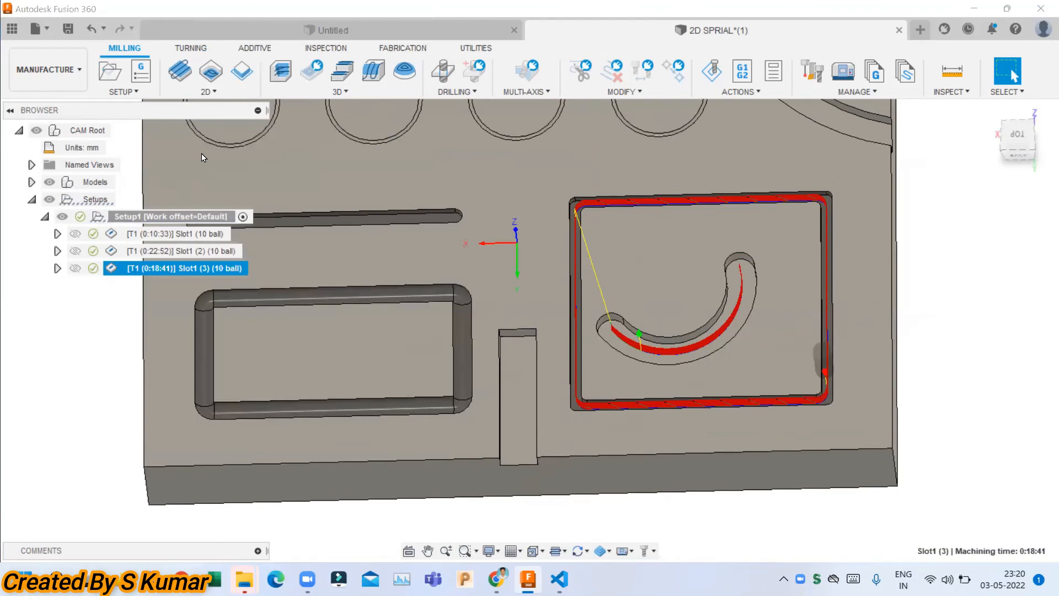
click(617, 333)
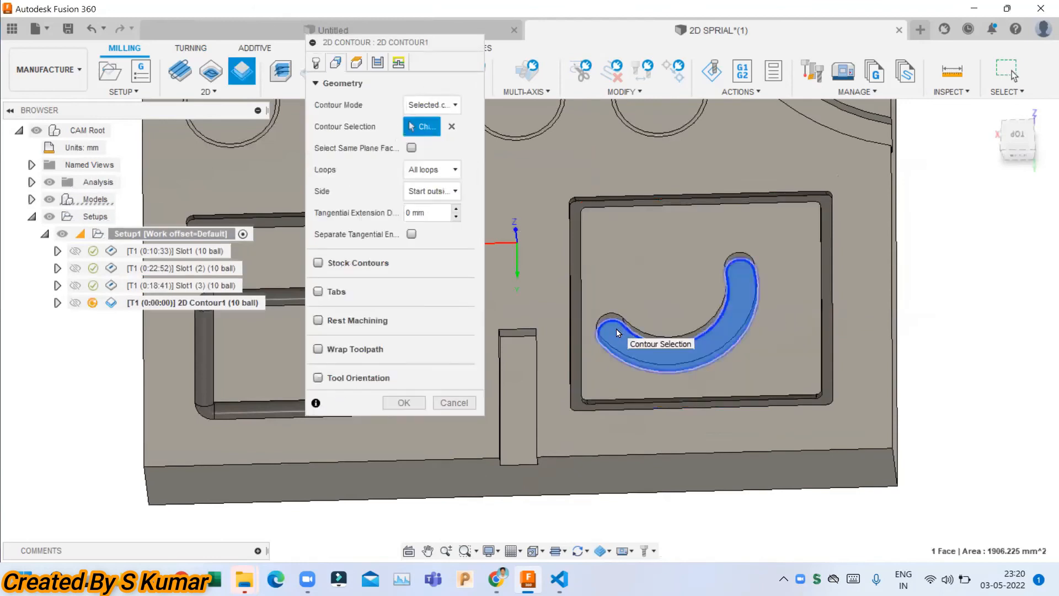
click(403, 405)
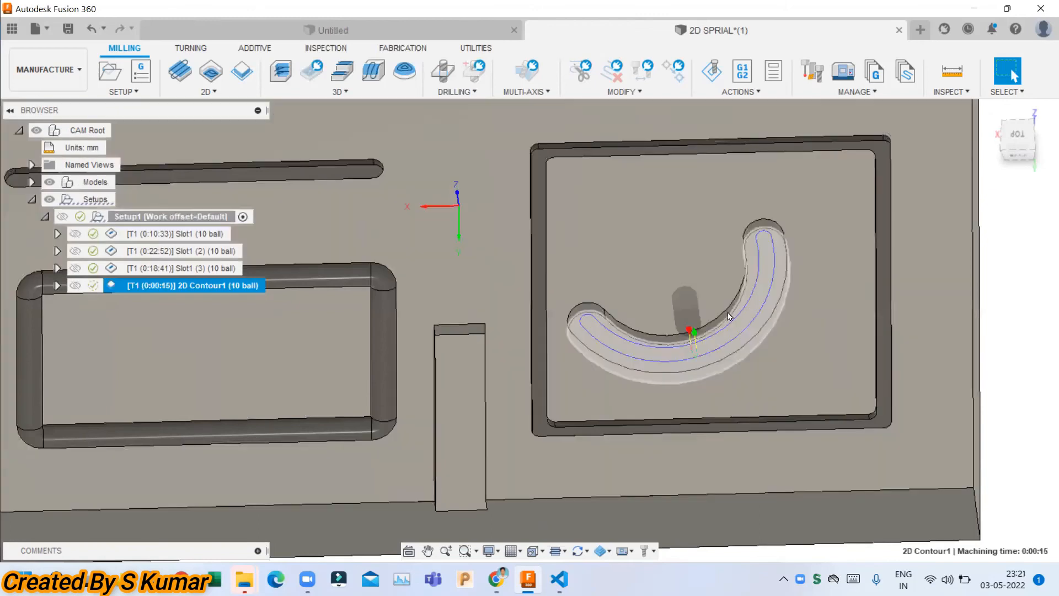
Examine the 2D contour passes along the curved slot's walls for comparison with the slot toolpath
shift+middle_drag(729, 316, 657, 425)
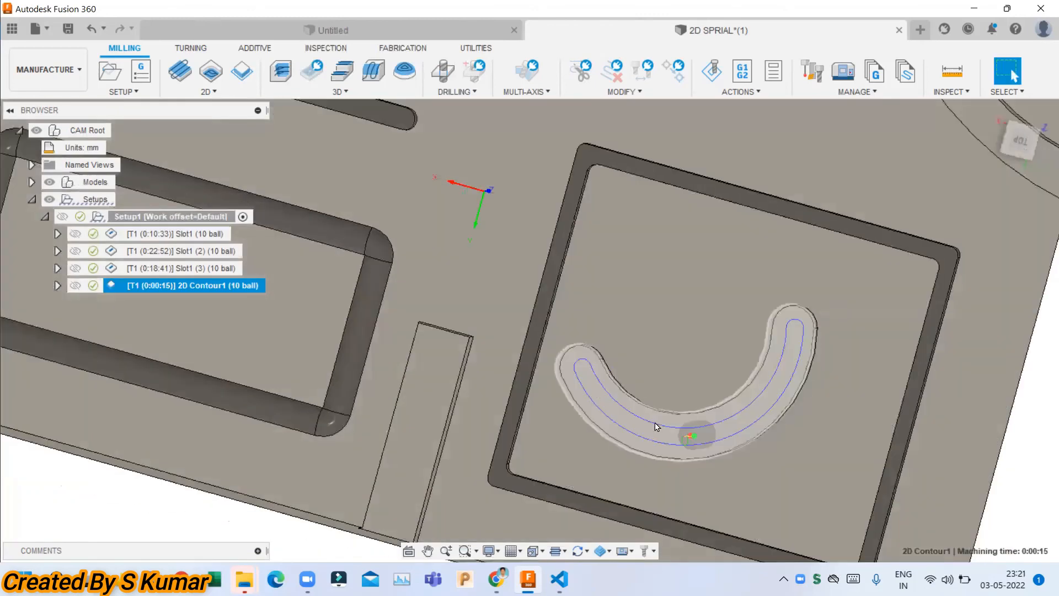
shift+middle_drag(728, 420, 724, 347)
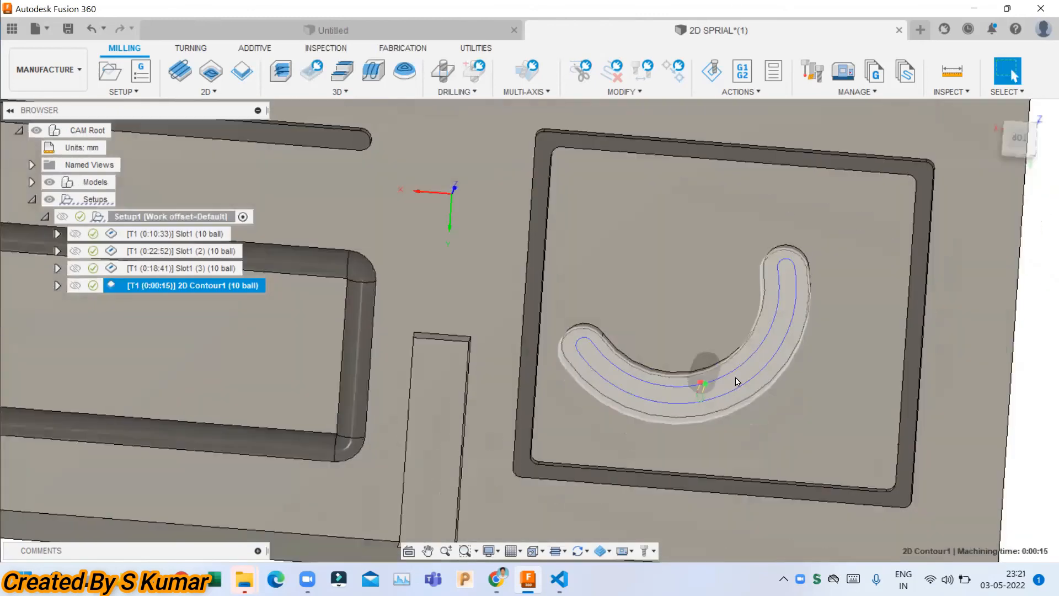
scroll(731, 410, up, 4)
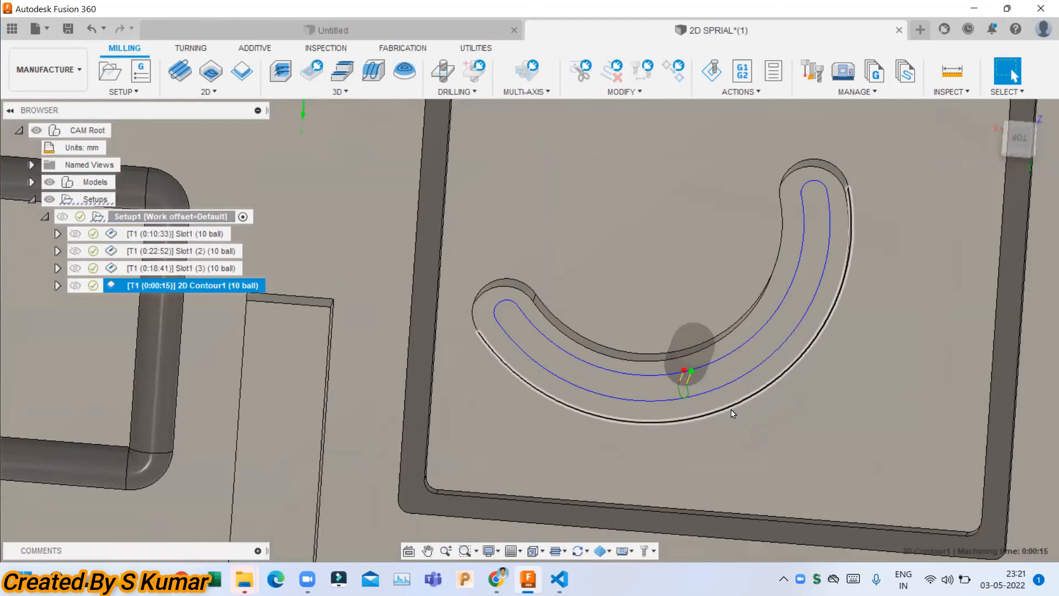
shift+middle_drag(733, 413, 745, 357)
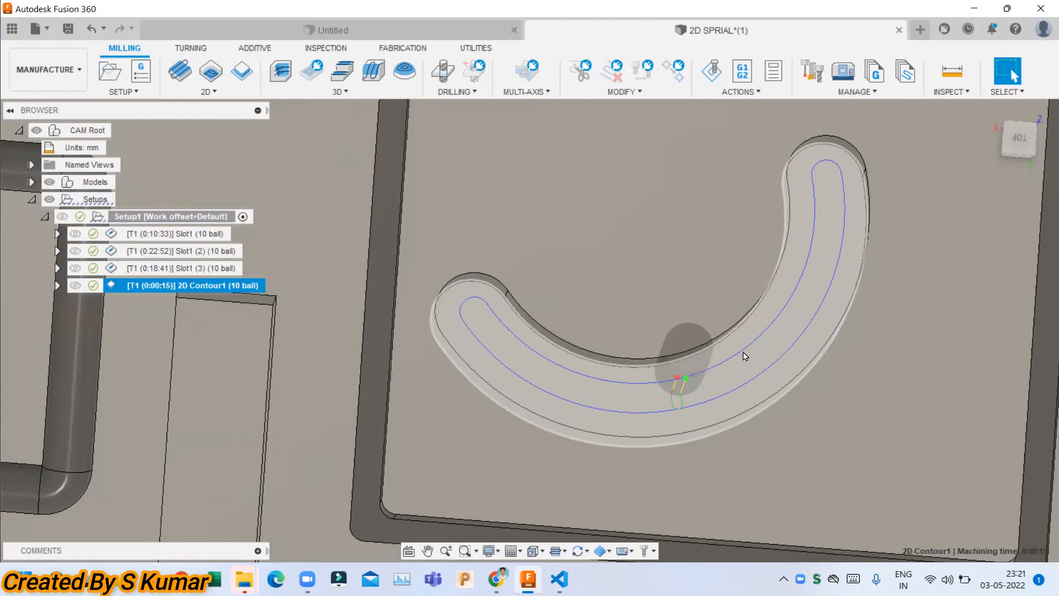
scroll(725, 397, down, 4)
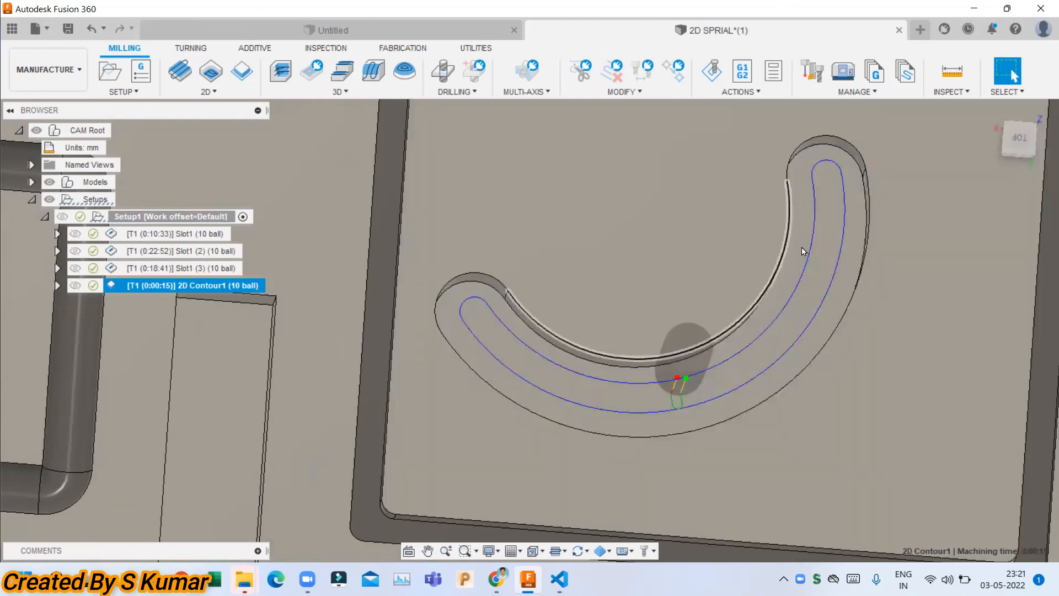
shift+middle_drag(580, 339, 583, 225)
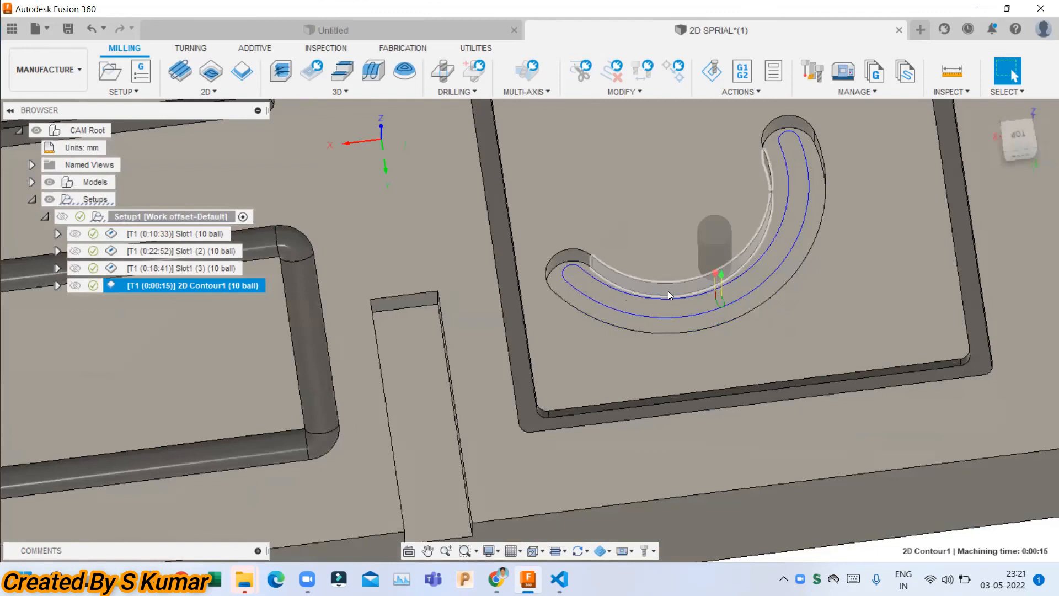
Edit the third slot operation, clear its pocket selections and select only the curved slot's floor
scroll(684, 320, down, 3)
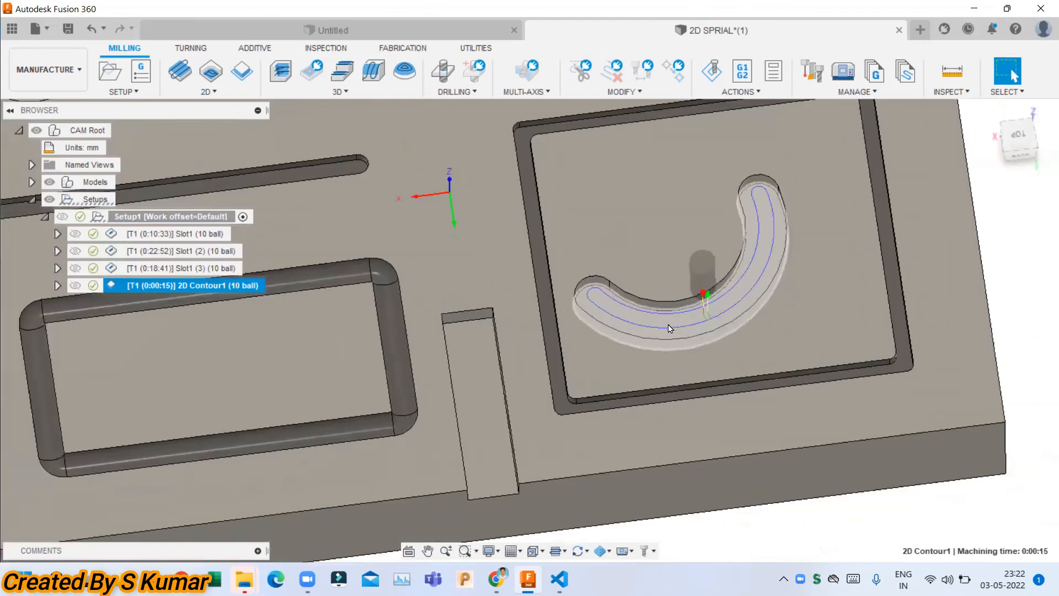
right_click(165, 268)
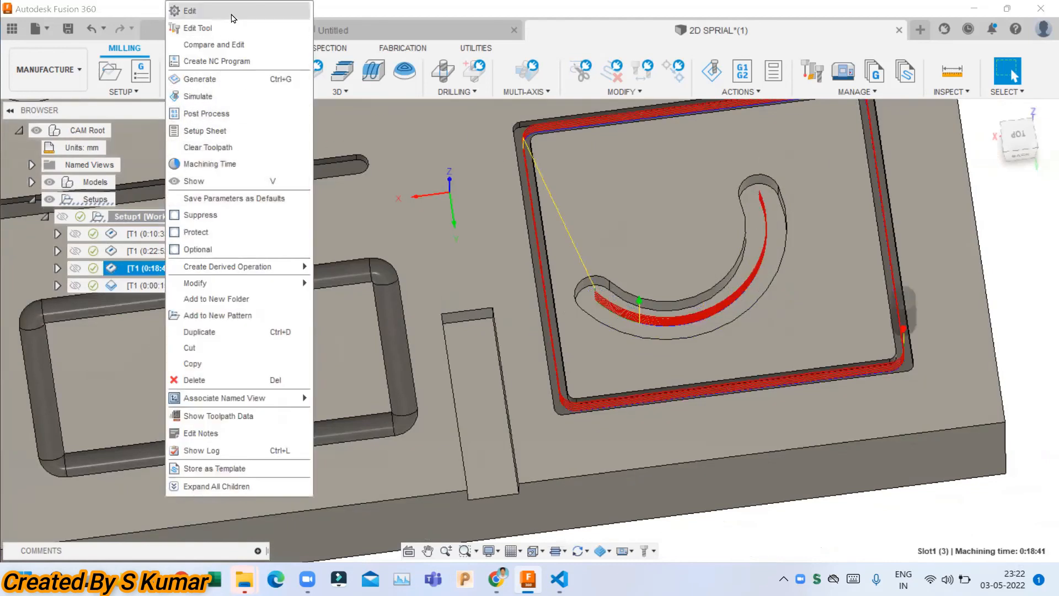
click(229, 11)
click(232, 24)
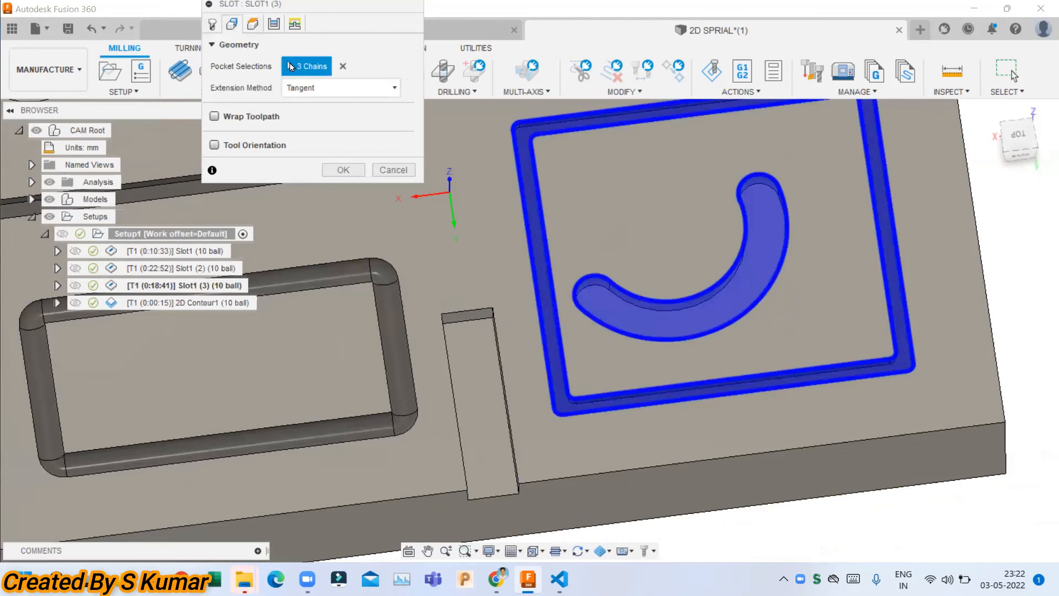
click(343, 66)
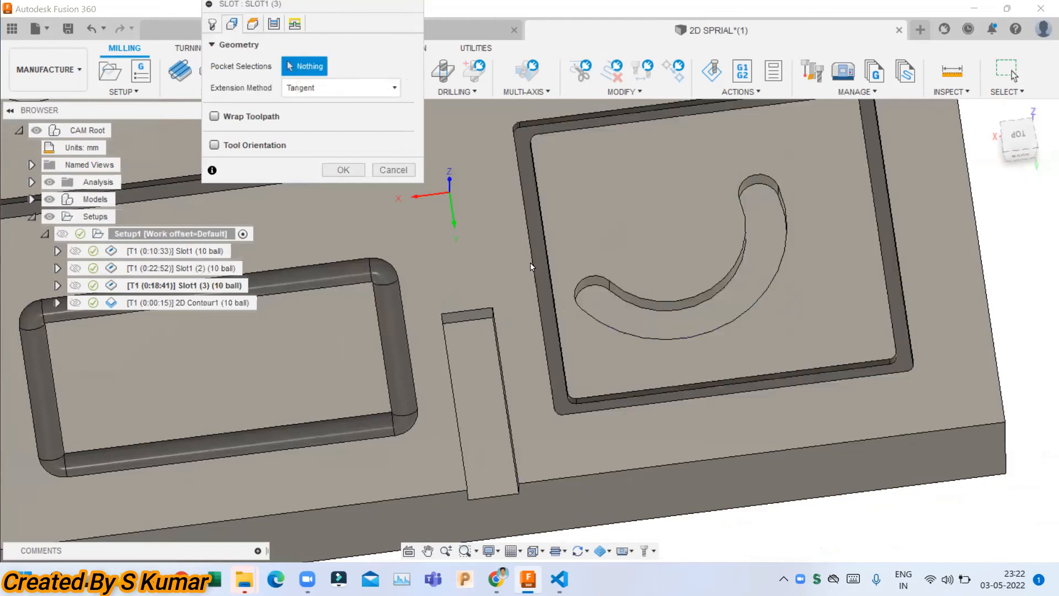
click(667, 298)
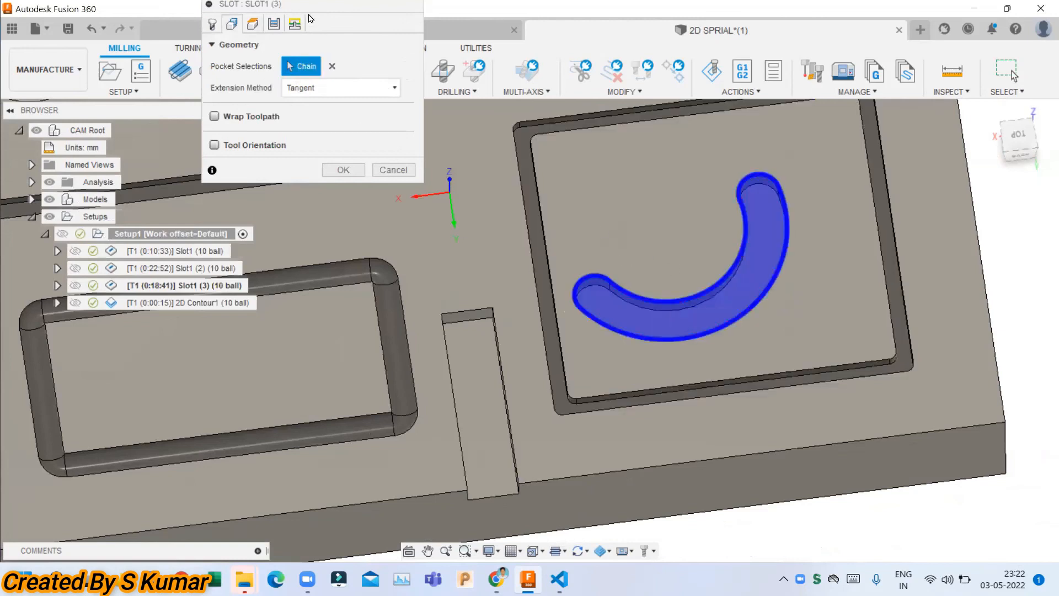
Set the ramp type to Predrill with a predrill position at the curved slot's upper end, and regenerate the toolpath
click(294, 23)
scroll(756, 188, up, 2)
scroll(756, 188, up, 1)
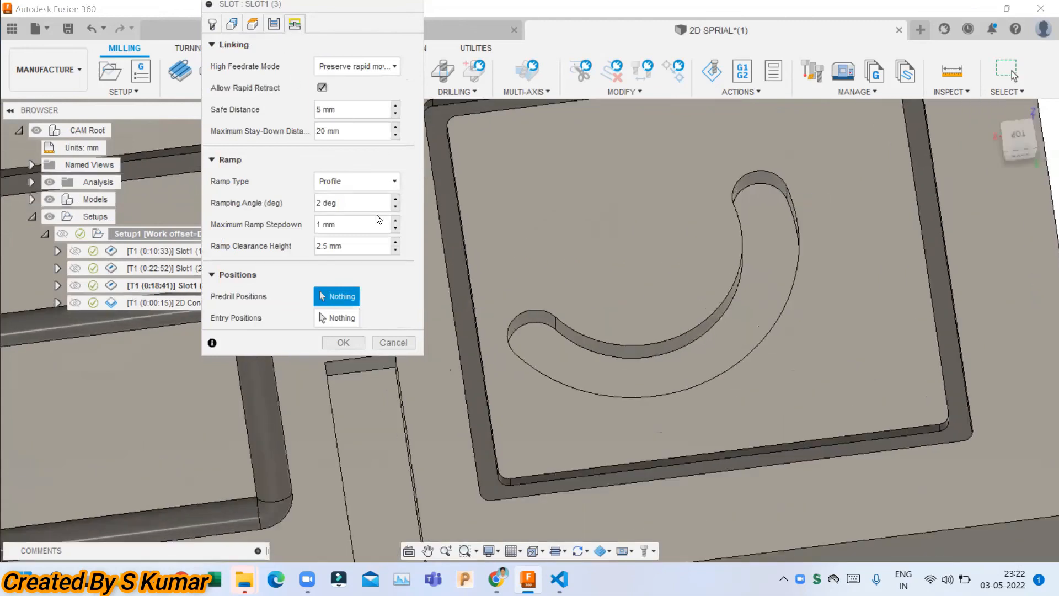
click(362, 182)
click(351, 204)
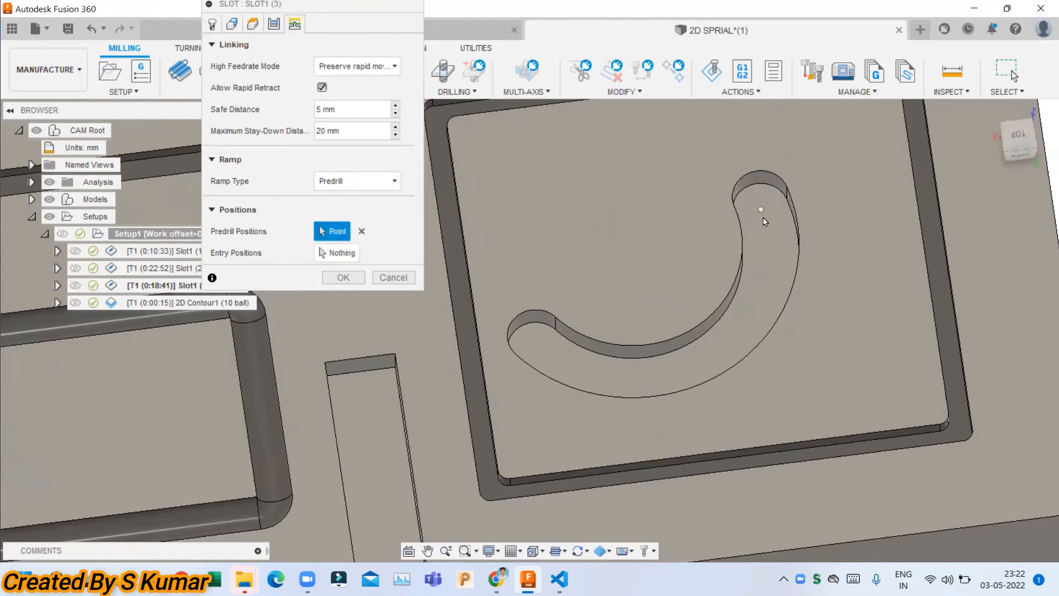
click(342, 277)
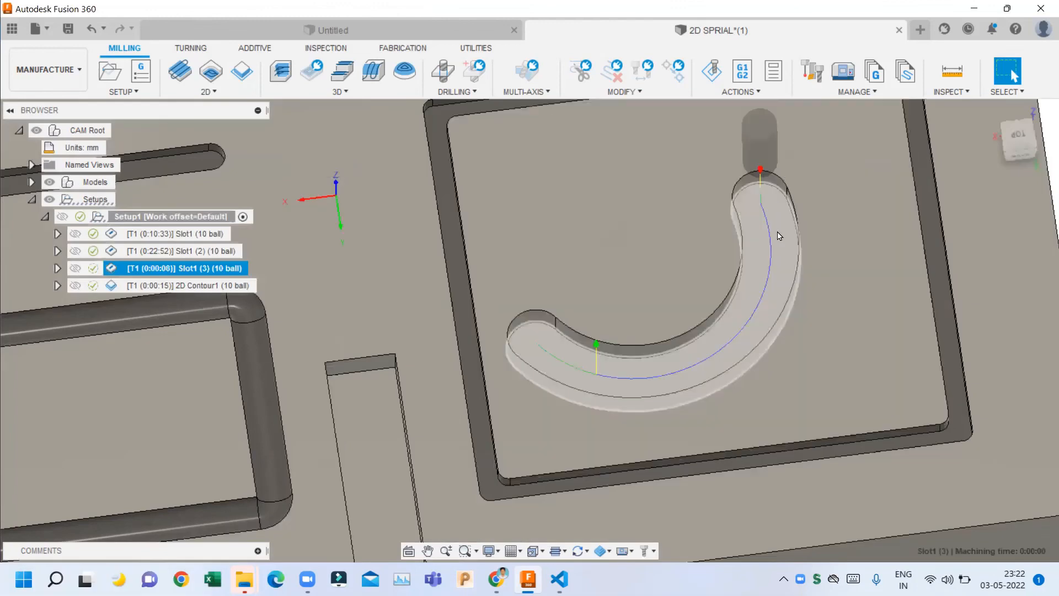
Examine the tool's plunge entry at the predrill point and the slot pass along the curved slot
shift+middle_drag(555, 355, 790, 242)
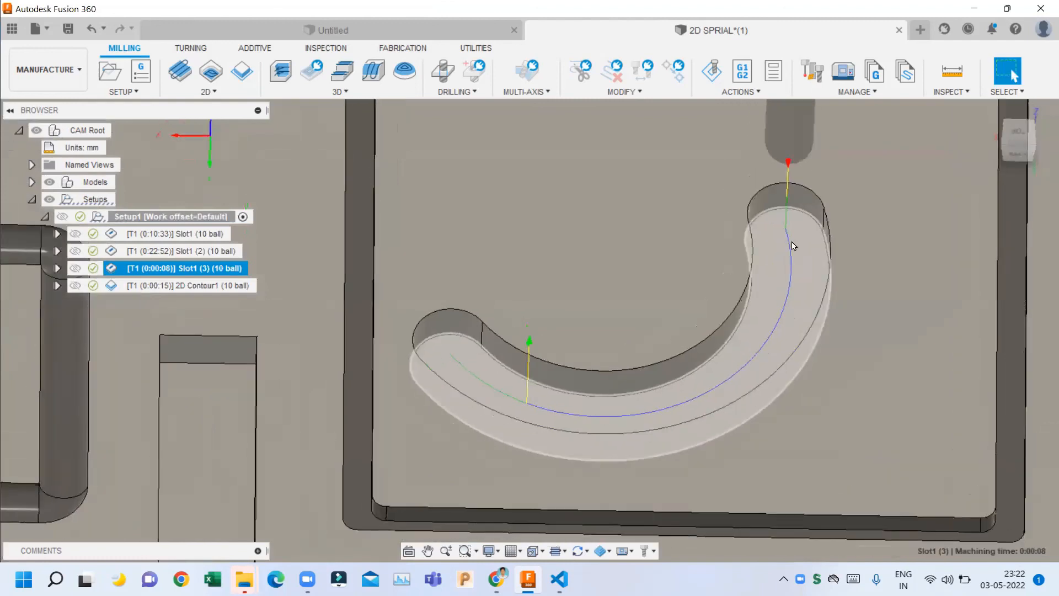
scroll(832, 276, down, 5)
shift+middle_drag(488, 337, 507, 373)
scroll(778, 404, down, 3)
mouse_move(775, 281)
shift+middle_down()
mouse_move(804, 267)
mouse_move(784, 287)
shift+middle_up()
scroll(655, 362, down, 2)
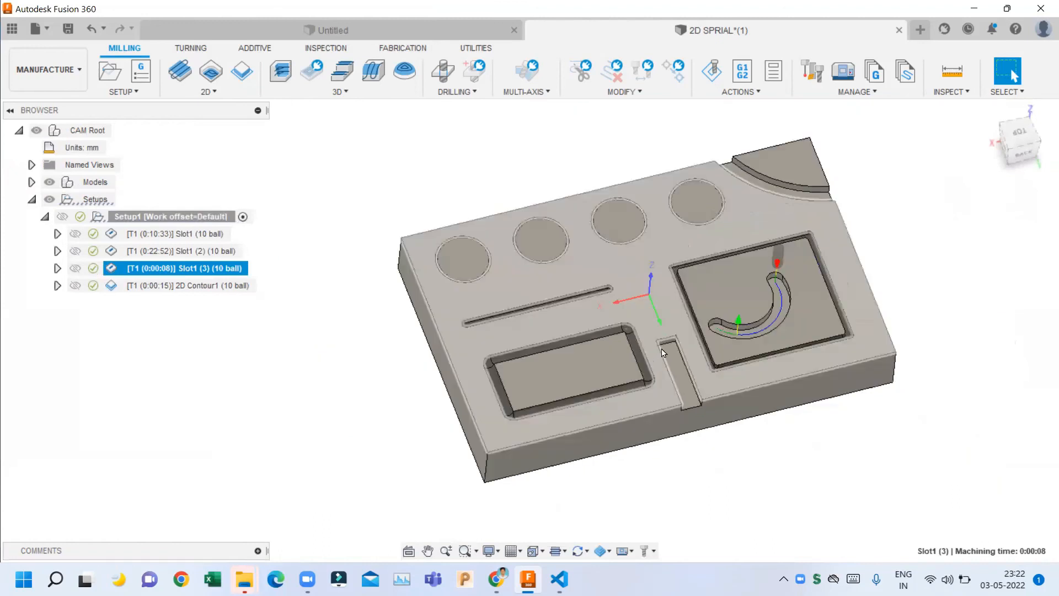
scroll(685, 324, up, 1)
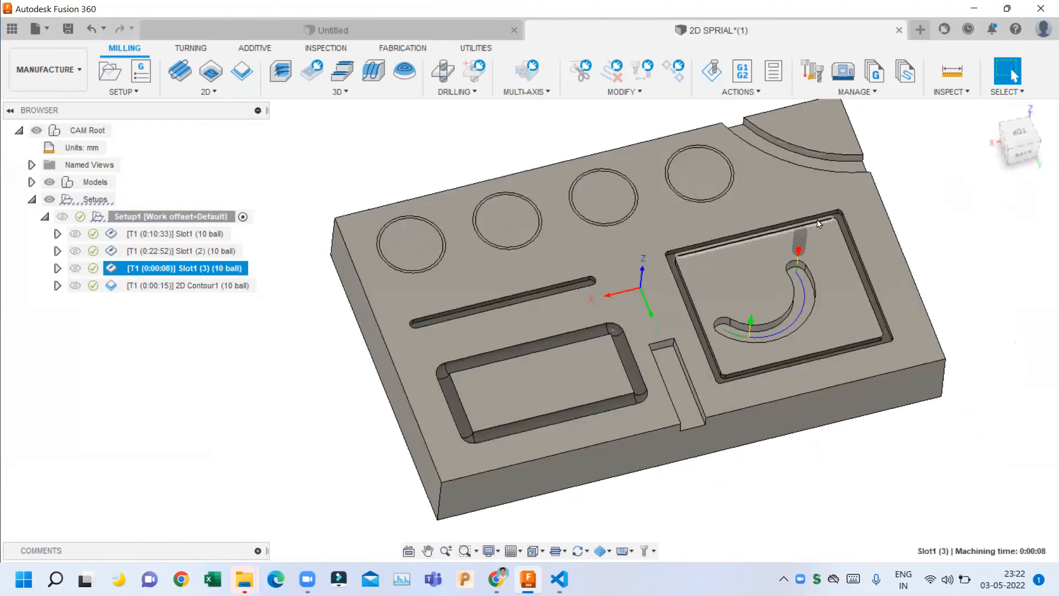
scroll(734, 252, down, 2)
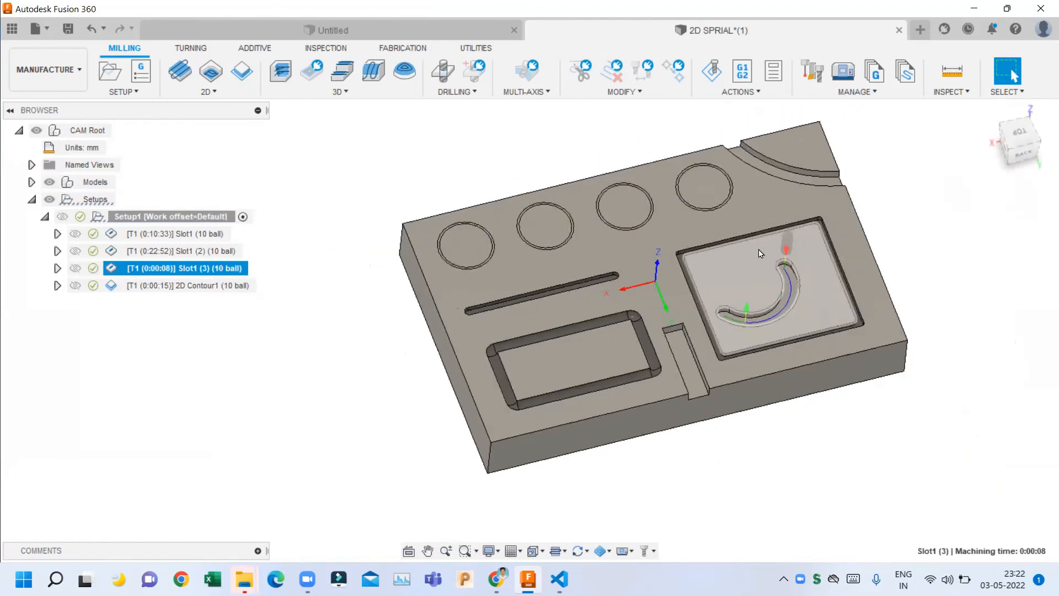